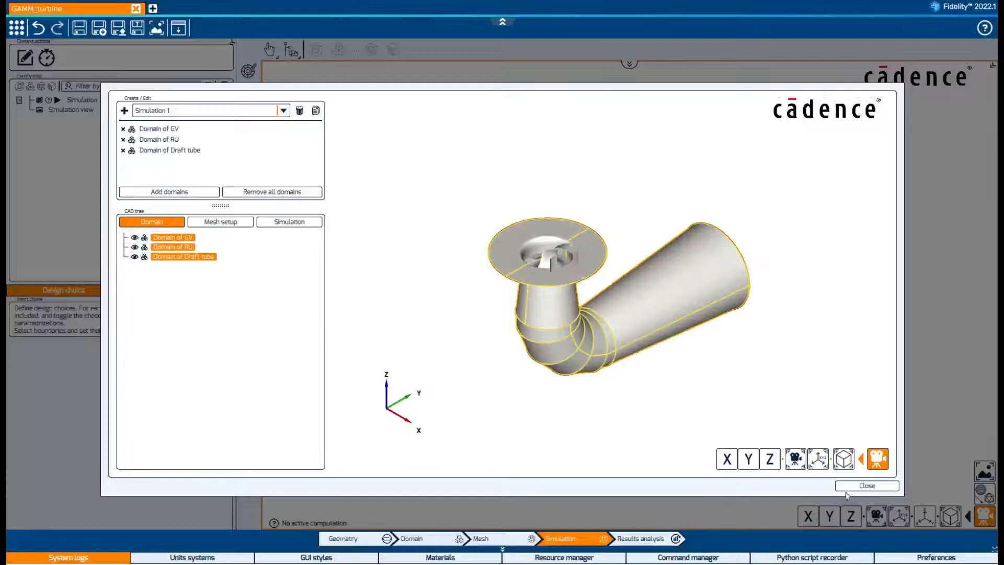
# - Close the simulation domain setup and examine the mesh around the guide vane and runner blade passages
pyautogui.click(866, 486)
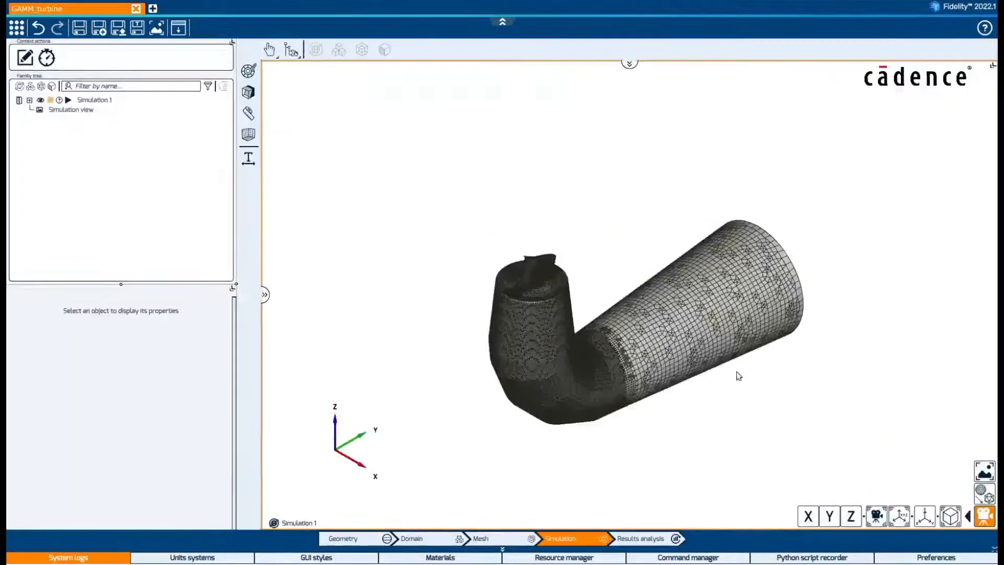
pyautogui.scroll(10, 544, 287)
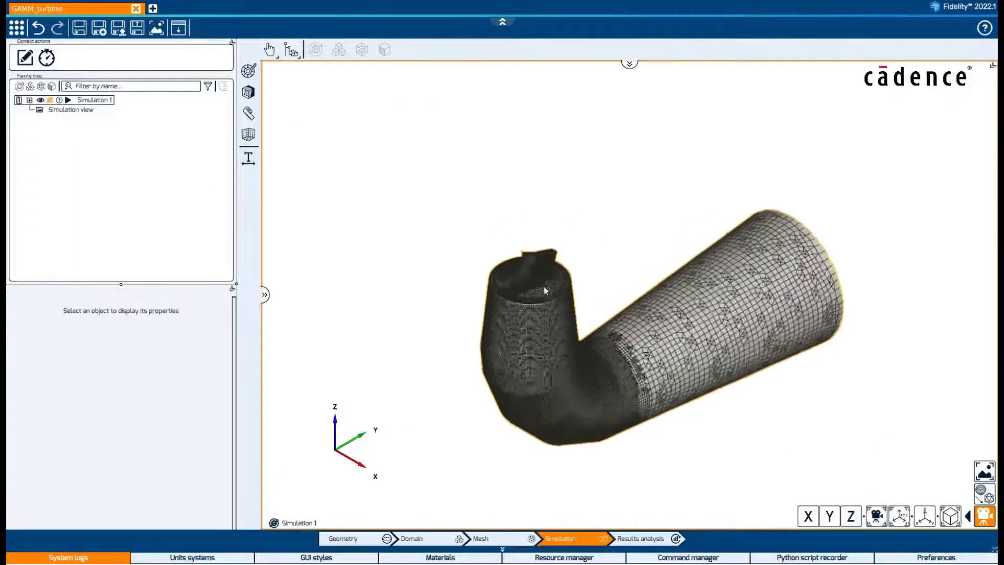
pyautogui.moveTo(559, 413); pyautogui.dragTo(824, 384)
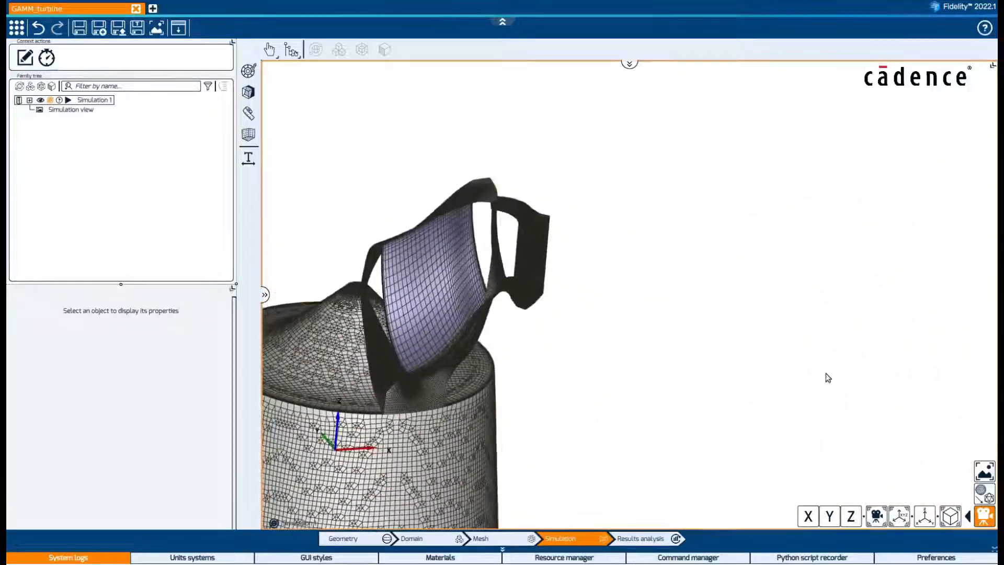
pyautogui.scroll(4, 495, 271)
pyautogui.scroll(-5, 547, 309)
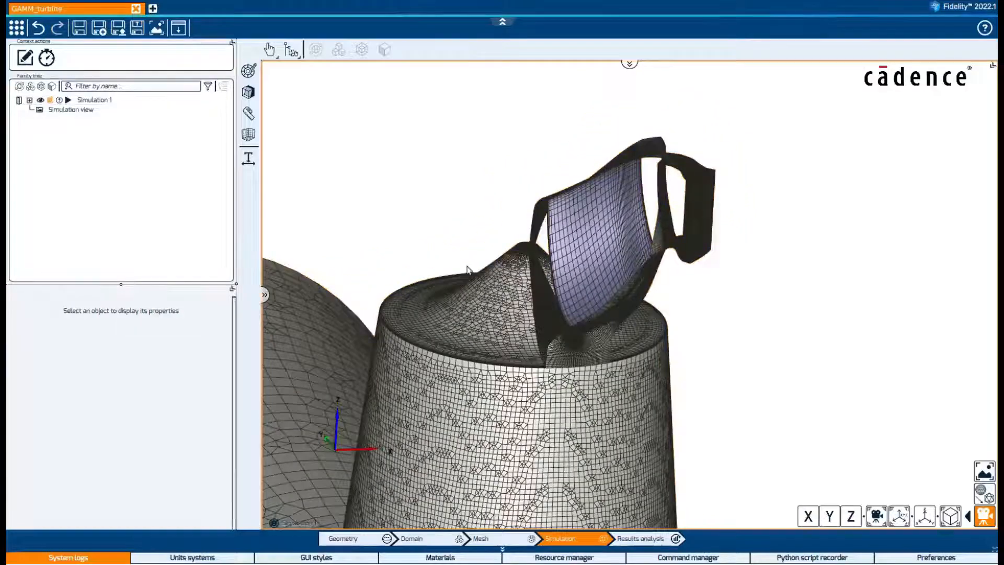
# - Show the turbo repetition for Simulation 1 and inspect the full guide vane and runner mesh
pyautogui.rightClick(102, 100)
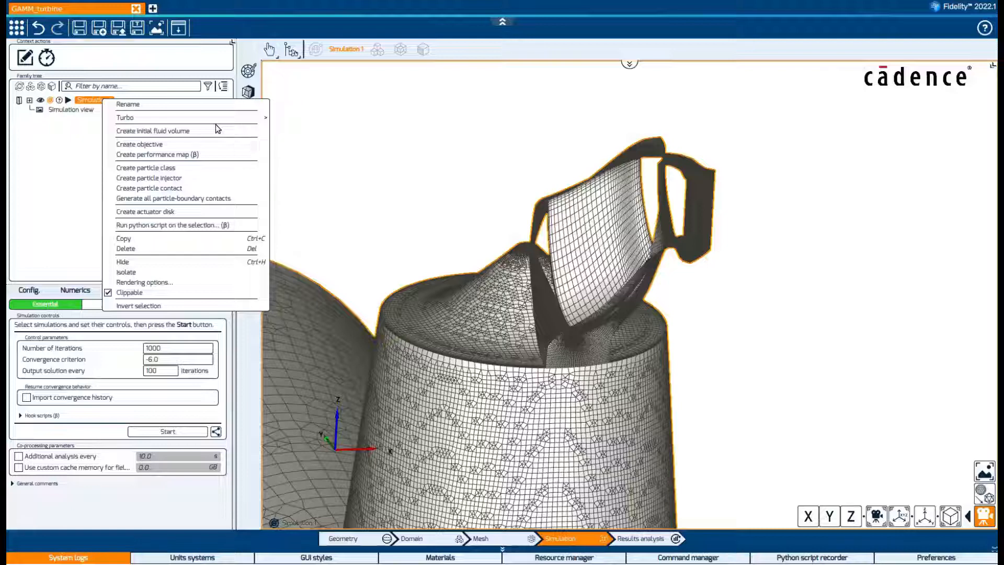
pyautogui.moveTo(206, 119)
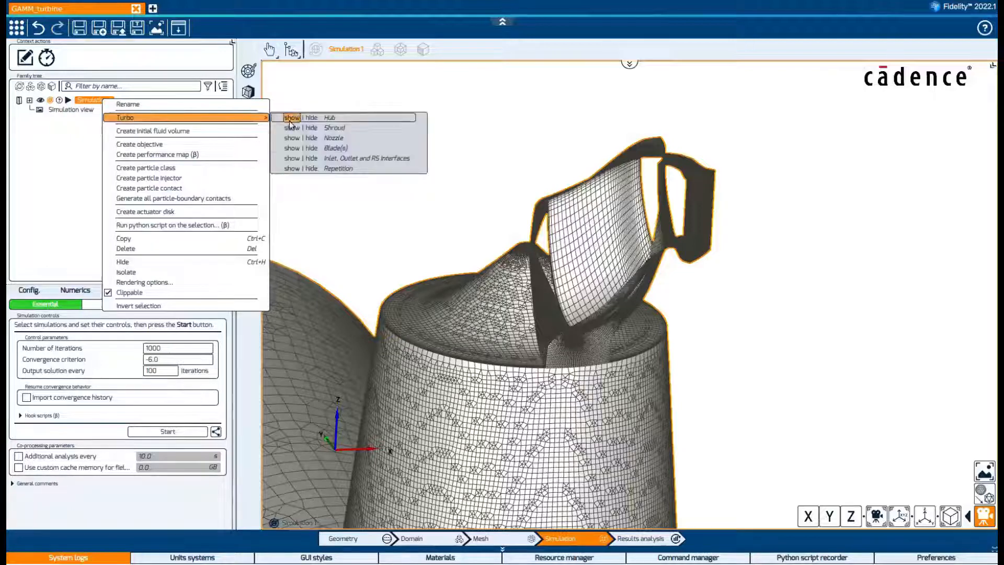
pyautogui.click(291, 170)
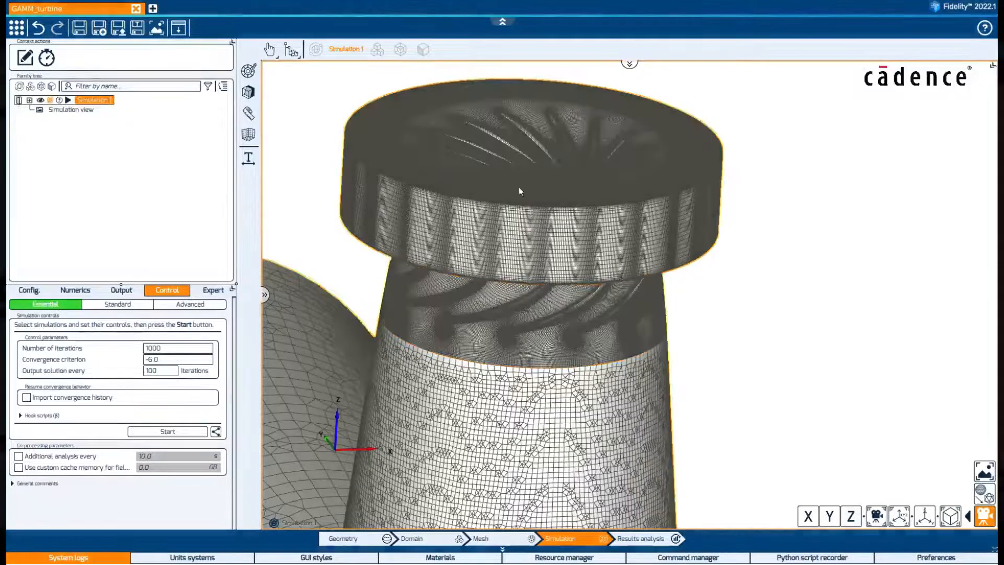
pyautogui.scroll(5, 551, 162)
pyautogui.moveTo(569, 178); pyautogui.dragTo(549, 241)
# - Hide the turbo repetition of Simulation 1 and restore the default isometric view of the whole turbine
pyautogui.rightClick(100, 102)
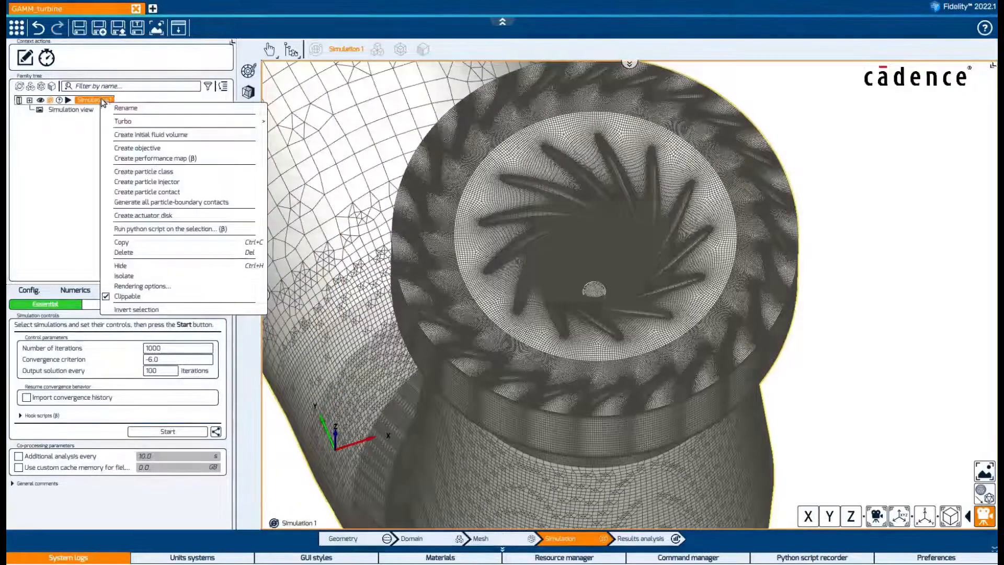
pyautogui.moveTo(209, 121)
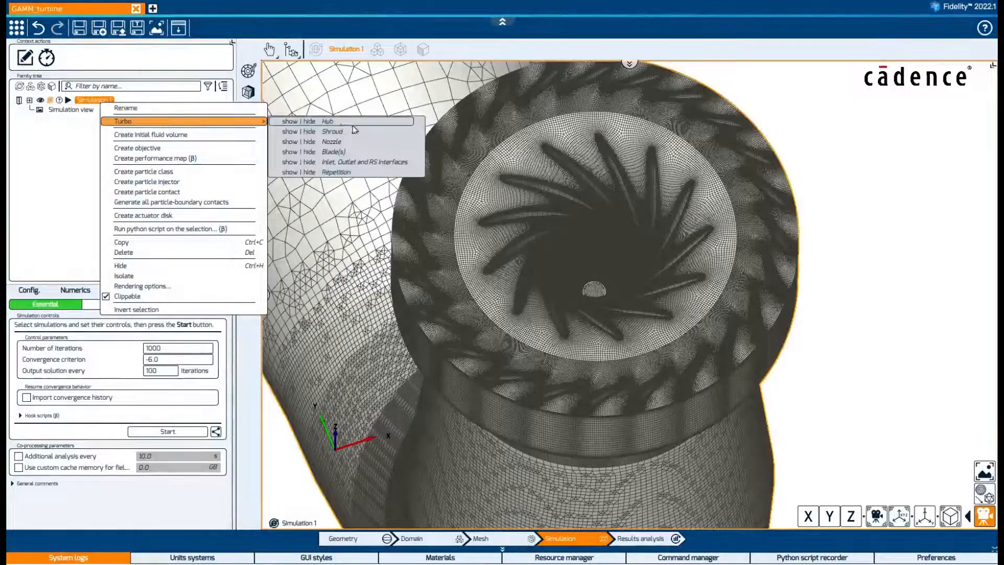
pyautogui.click(312, 172)
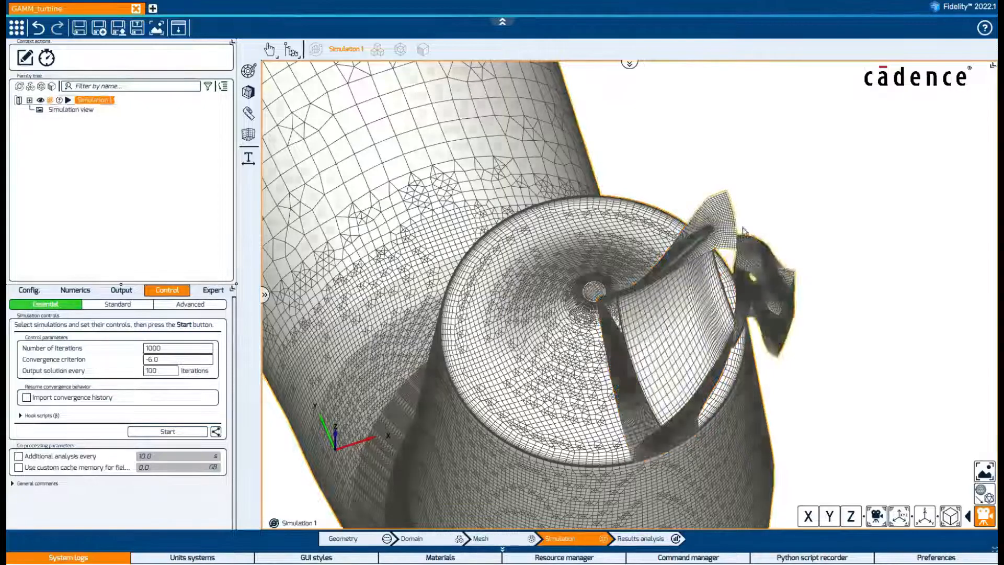
pyautogui.click(905, 515)
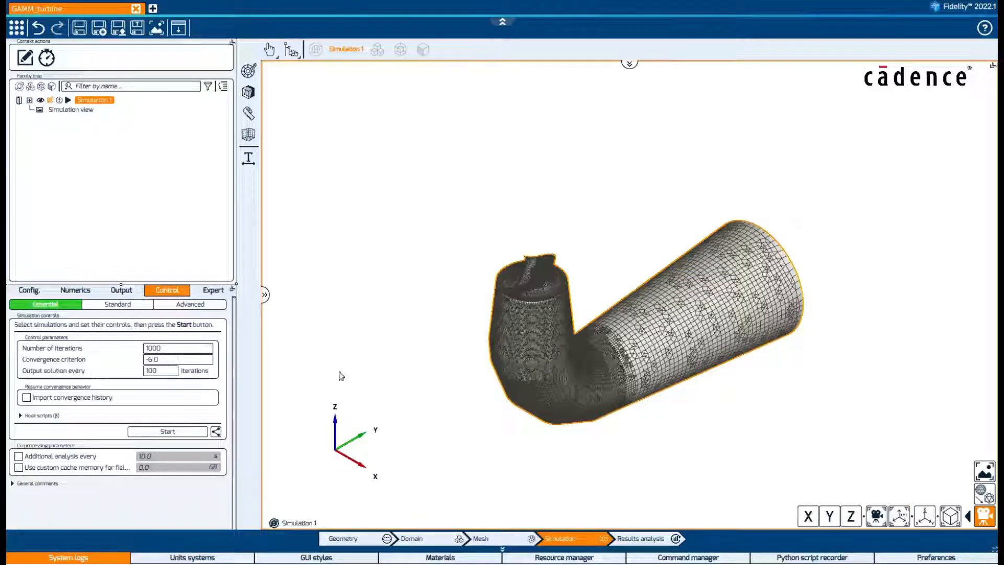
# - Set the flow solver of Simulation 1 to Coupled Pressure-based and accept disabling the incompatible options
pyautogui.click(42, 292)
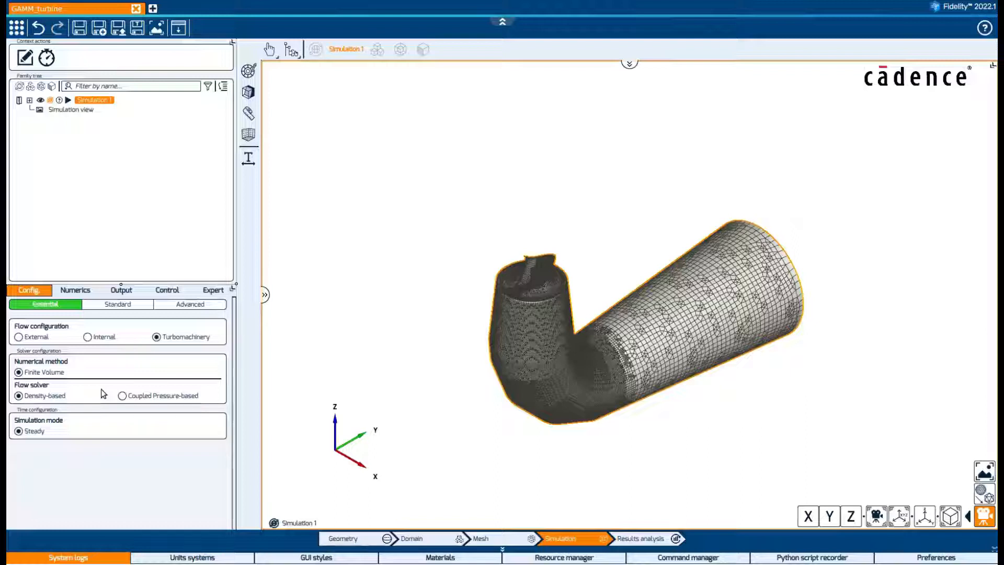
pyautogui.click(122, 396)
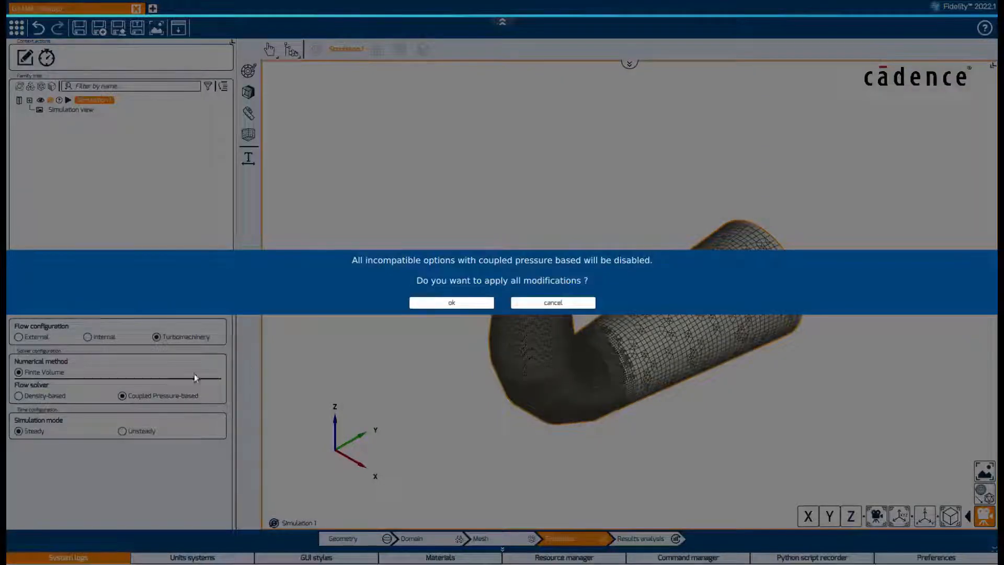
pyautogui.click(459, 302)
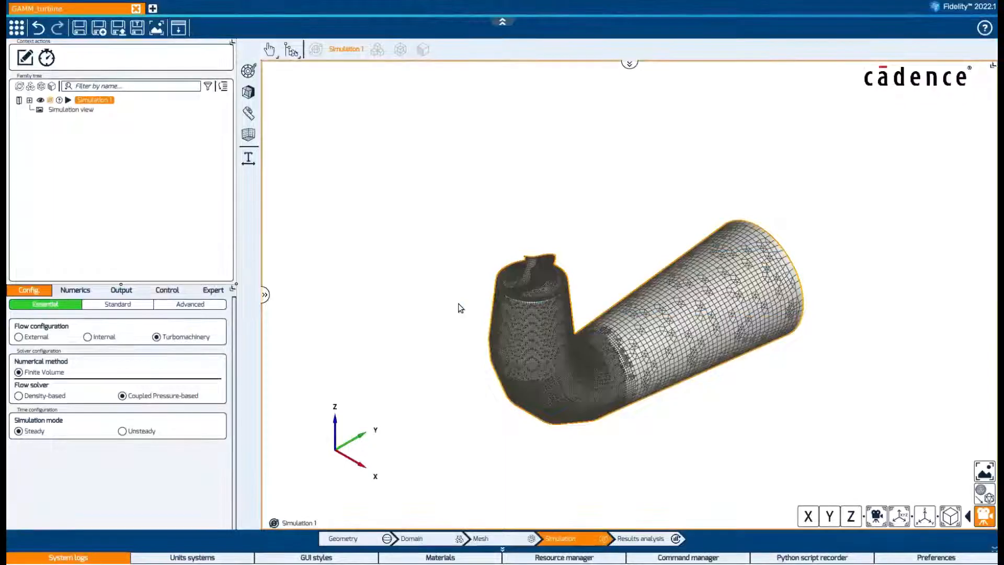
# - Add Wx, Wy, Wz, Y+ and Viscous stress (wall to fluid) to the simulation's output fields
pyautogui.click(122, 290)
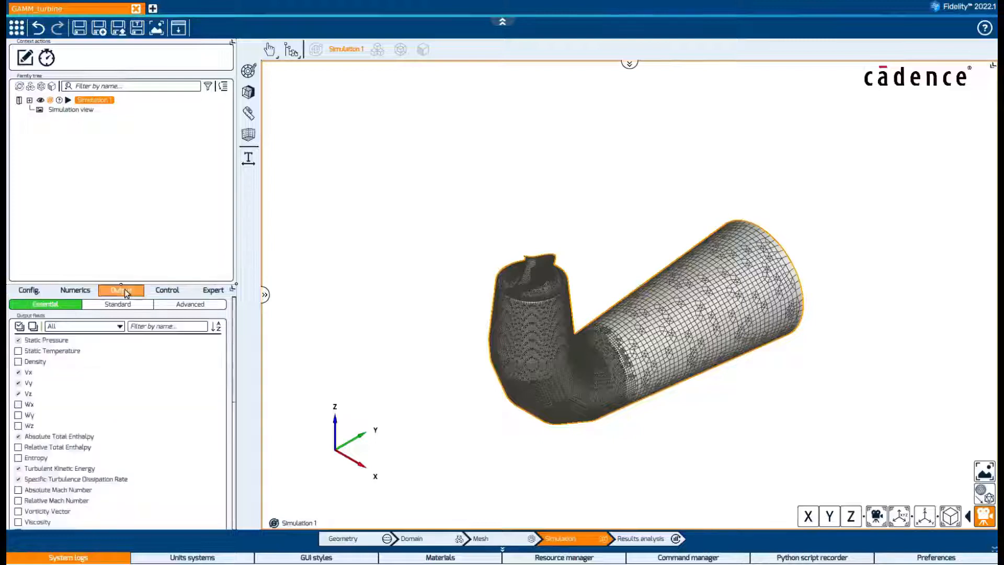
pyautogui.click(18, 405)
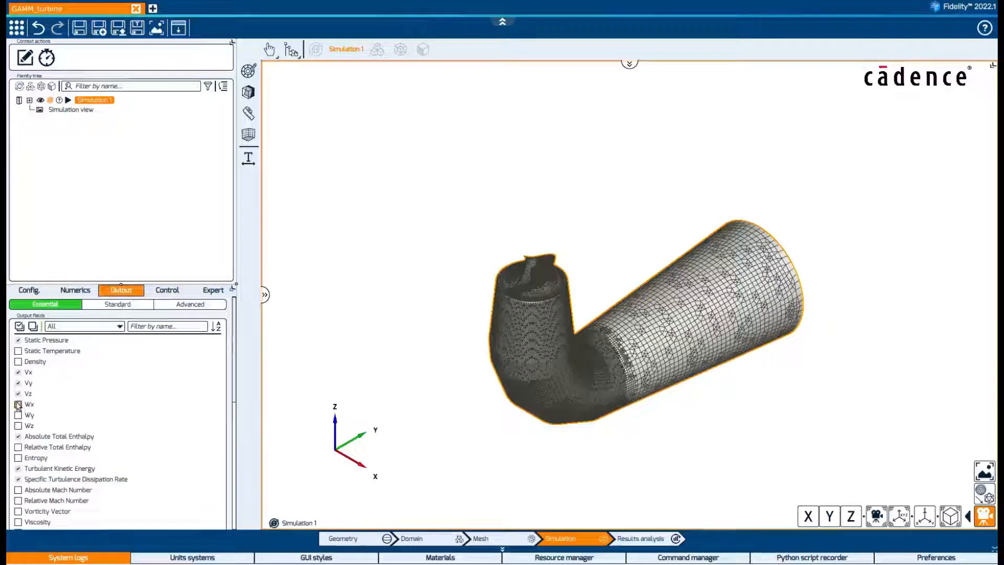
pyautogui.click(18, 416)
pyautogui.click(19, 426)
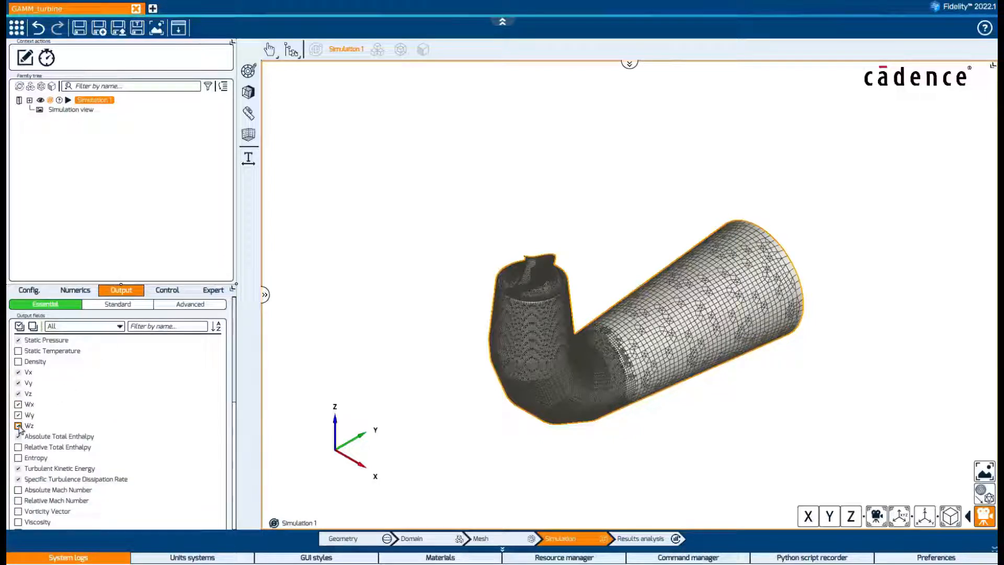
pyautogui.scroll(-10, 149, 425)
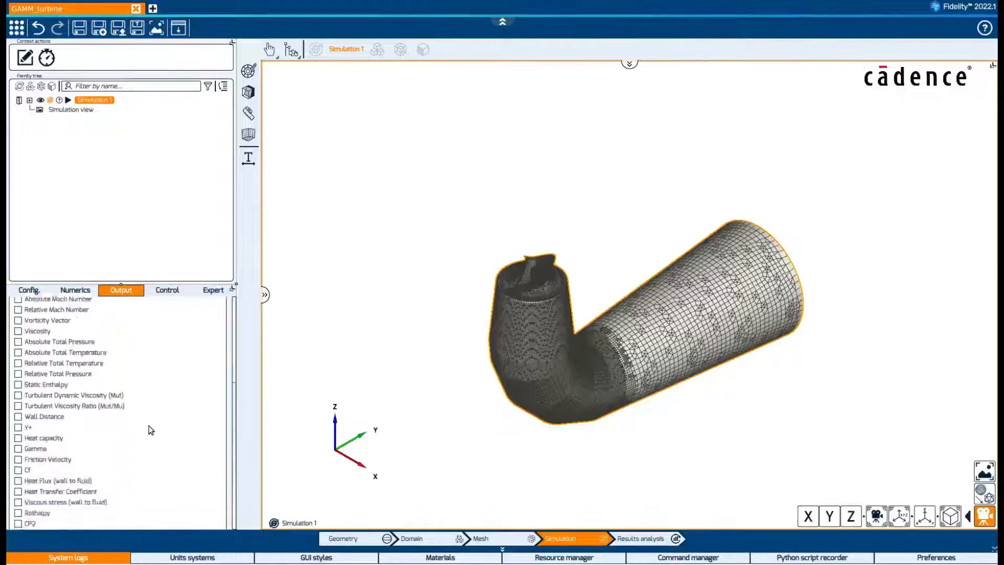
pyautogui.click(18, 387)
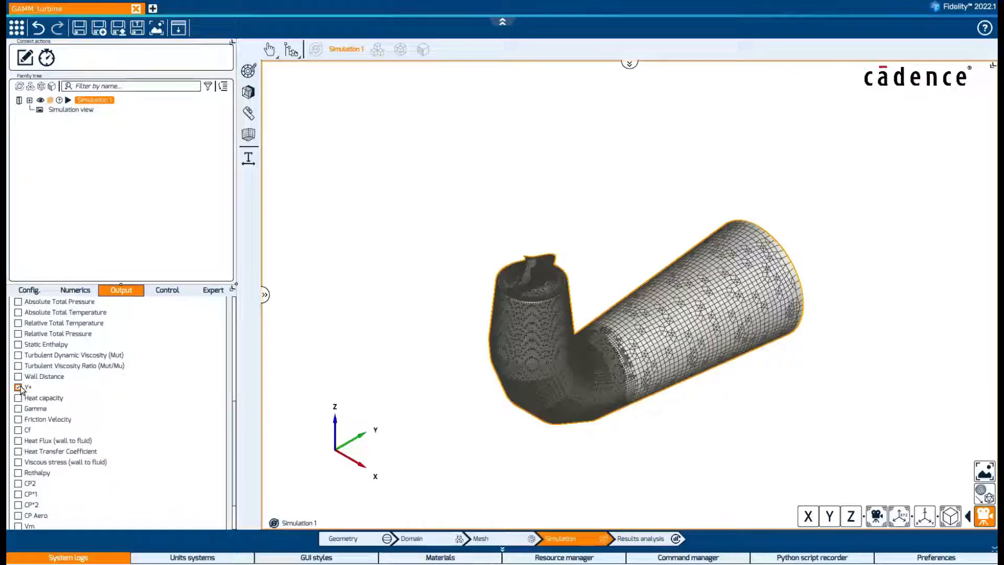
pyautogui.click(18, 462)
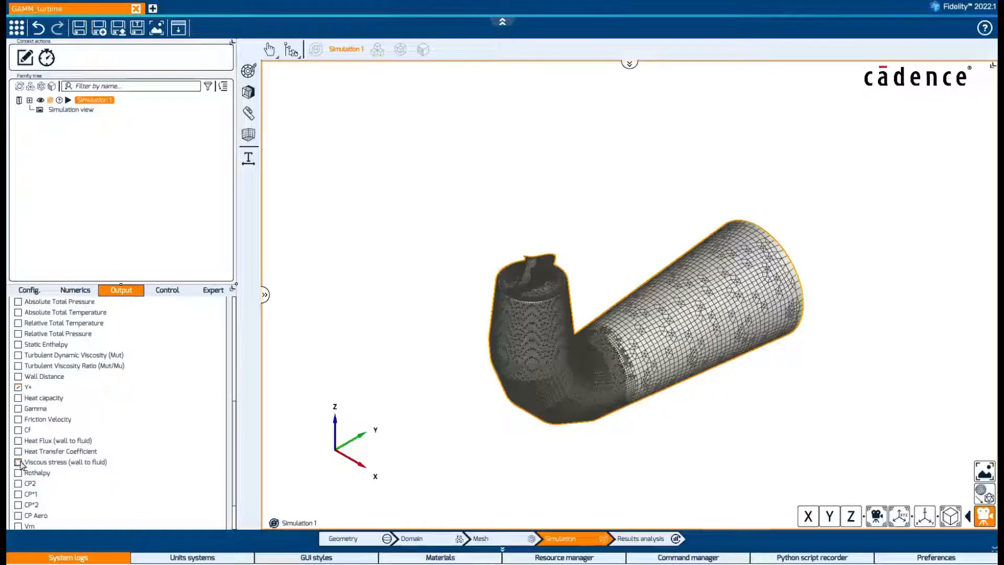
# - Assign the WATER (Incompressible) material to the GV, RU and Draft tube domains together
pyautogui.click(30, 100)
pyautogui.click(100, 119)
pyautogui.keyDown('shift'); pyautogui.click(101, 138); pyautogui.keyUp('shift')
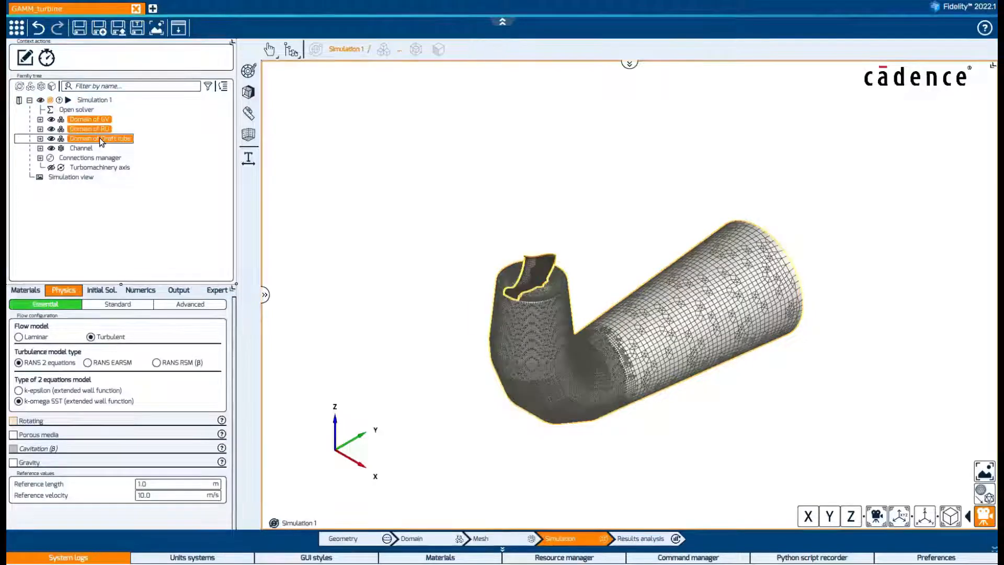
pyautogui.click(33, 292)
pyautogui.click(182, 336)
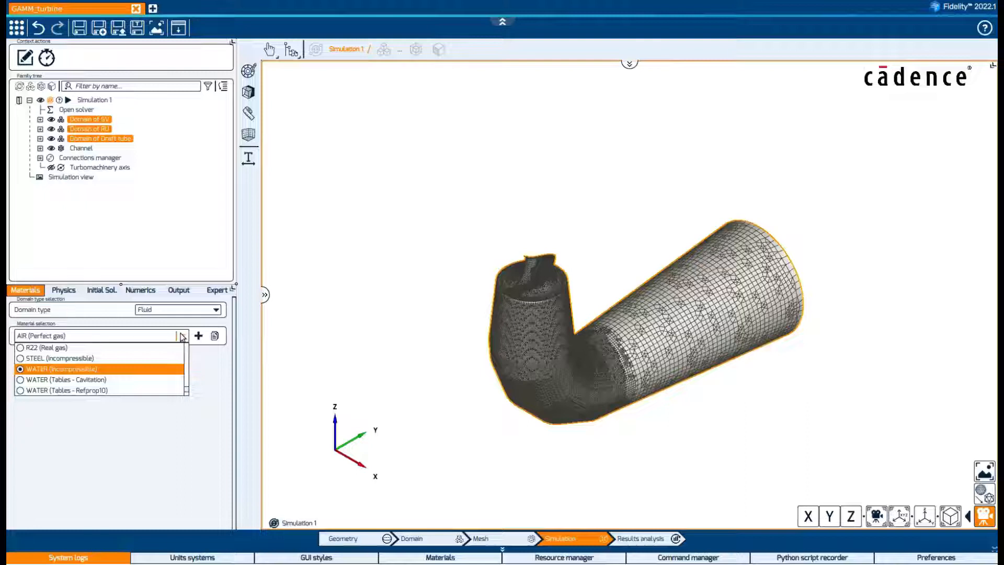
pyautogui.click(142, 370)
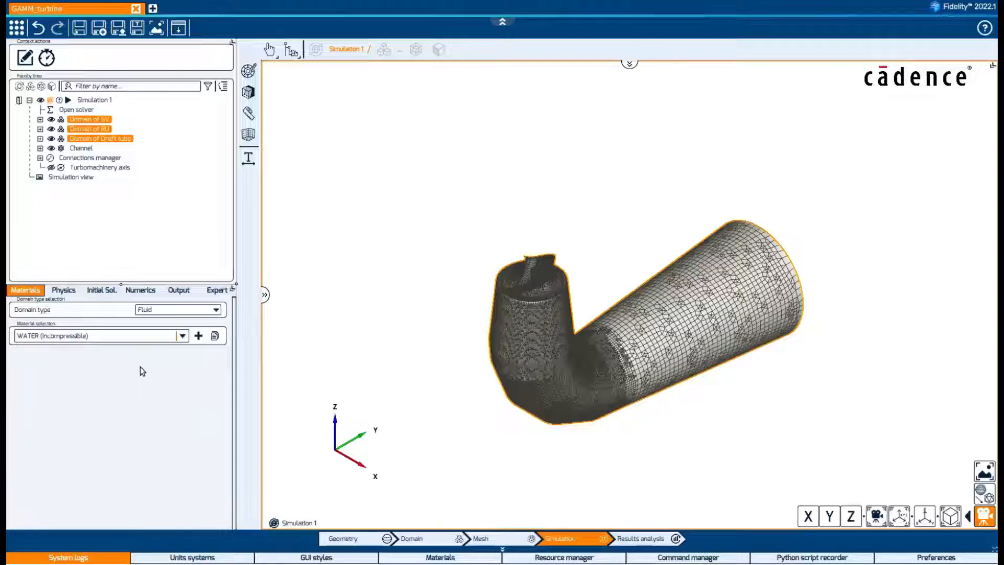
# - Set the turbomachinery axis rotation speed to 474.9 rpm
pyautogui.click(126, 169)
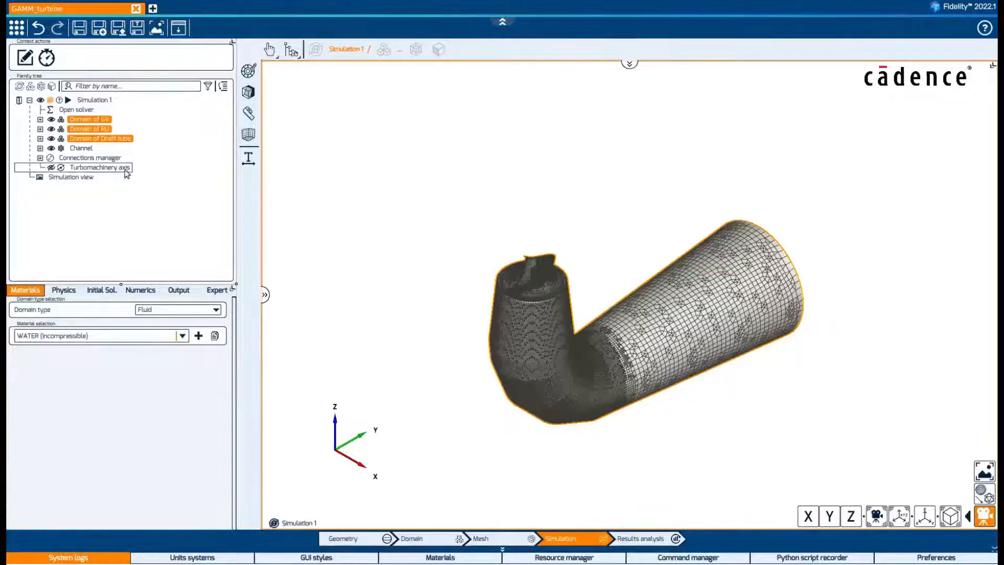
pyautogui.click(141, 310)
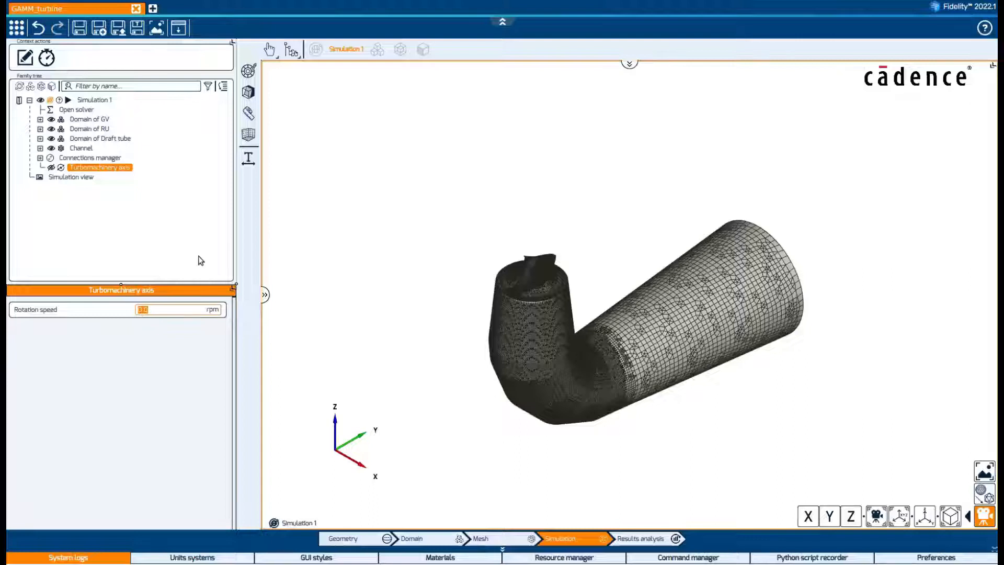
pyautogui.write('474.9')
pyautogui.press('Return')
# - Set the GV domain inlet's velocity direction to Vr/V -0.5592, Vt/V 0.829 and Vz/V 0
pyautogui.click(40, 120)
pyautogui.click(97, 149)
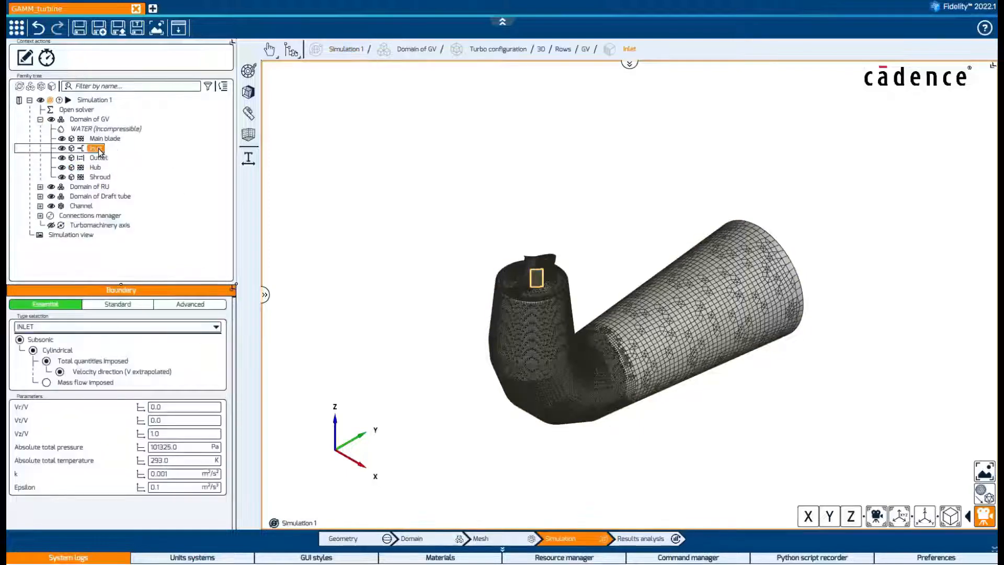
pyautogui.click(190, 410)
pyautogui.write('-0')
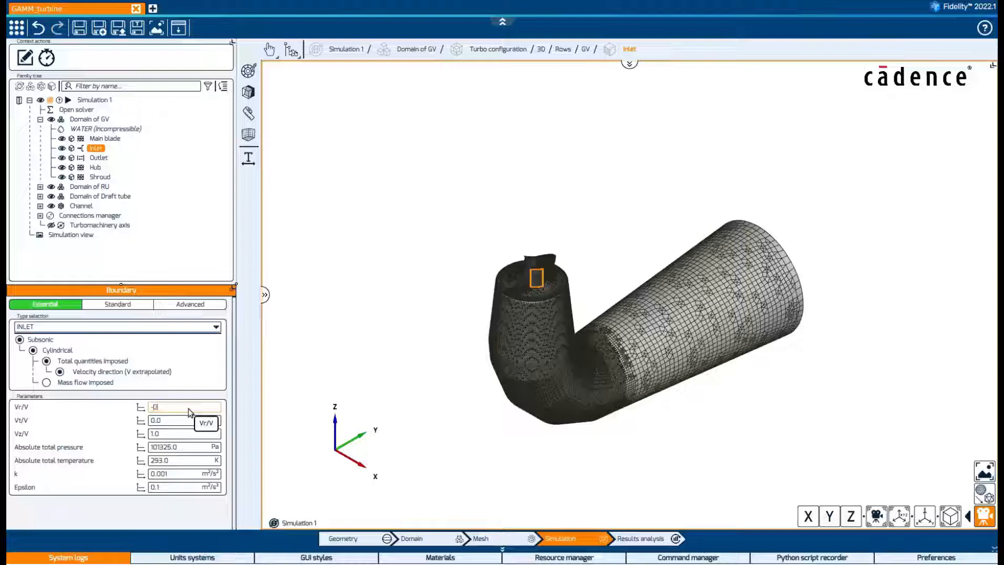
pyautogui.write('.5592')
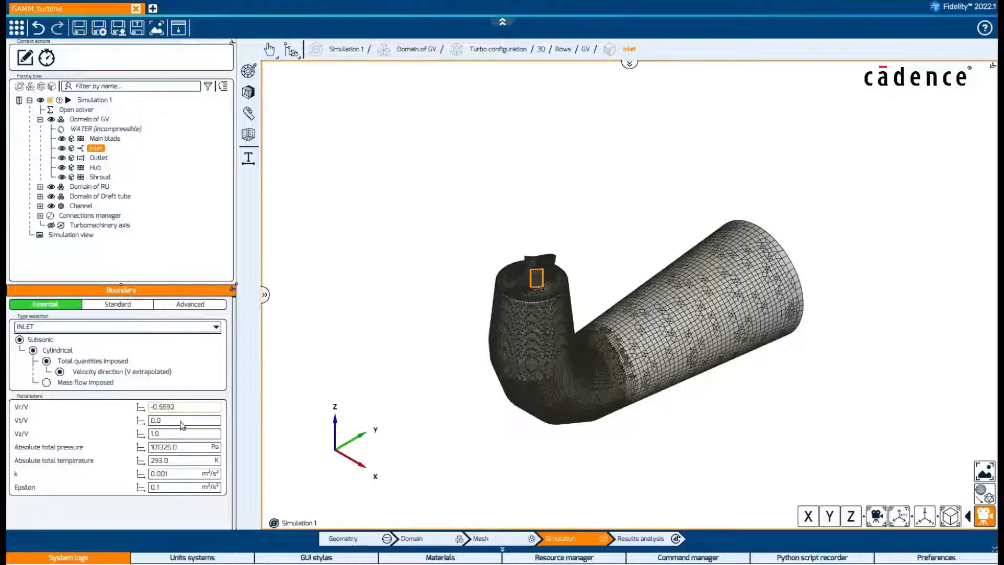
pyautogui.click(181, 421)
pyautogui.write('.82')
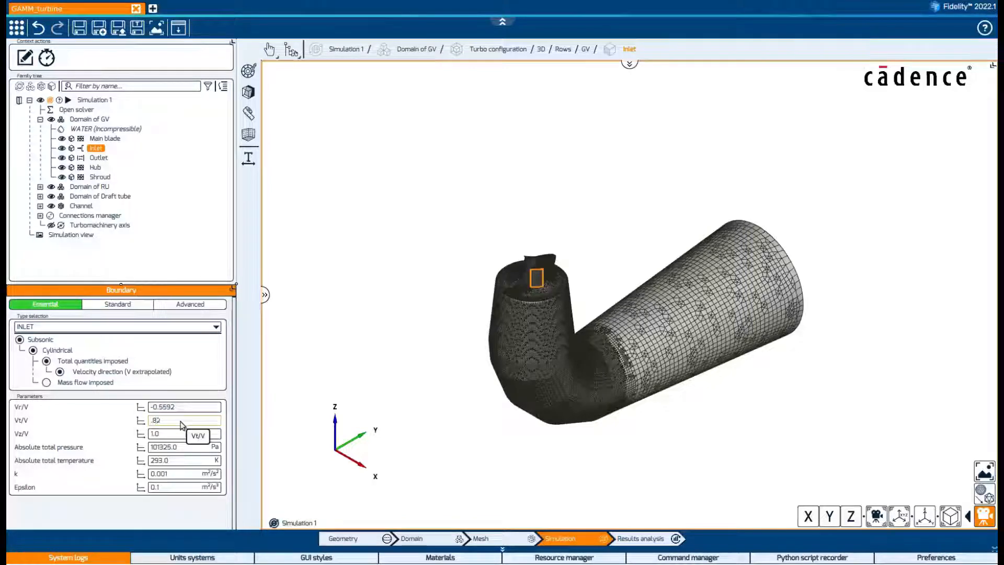
pyautogui.write('9')
pyautogui.press('Return')
pyautogui.click(175, 437)
pyautogui.write('0')
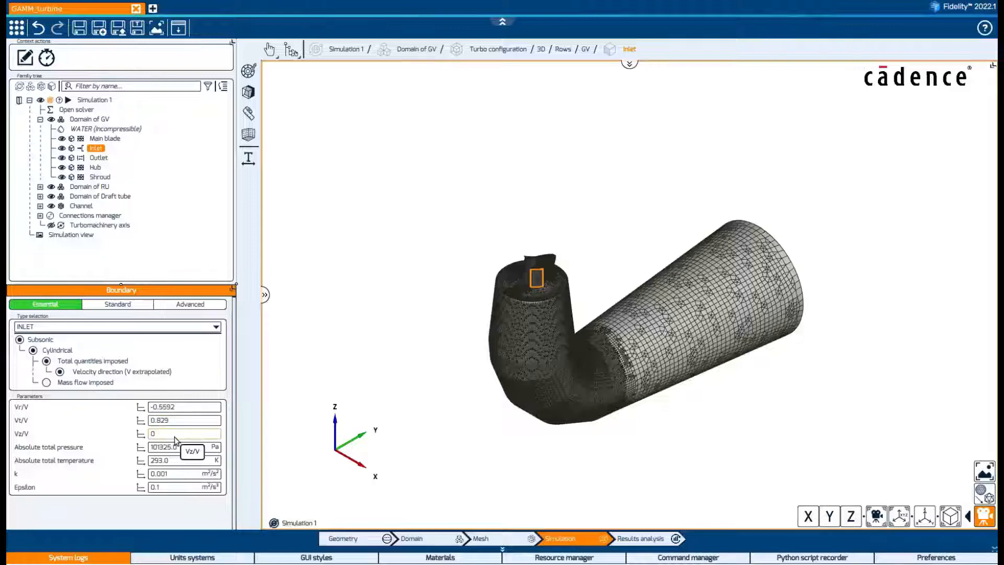
# - Set the GV inlet's absolute total pressure to 159500 Pa, k to 0.05 m²/s² and Epsilon to 25 m²/s³
pyautogui.click(172, 447)
pyautogui.write('159500')
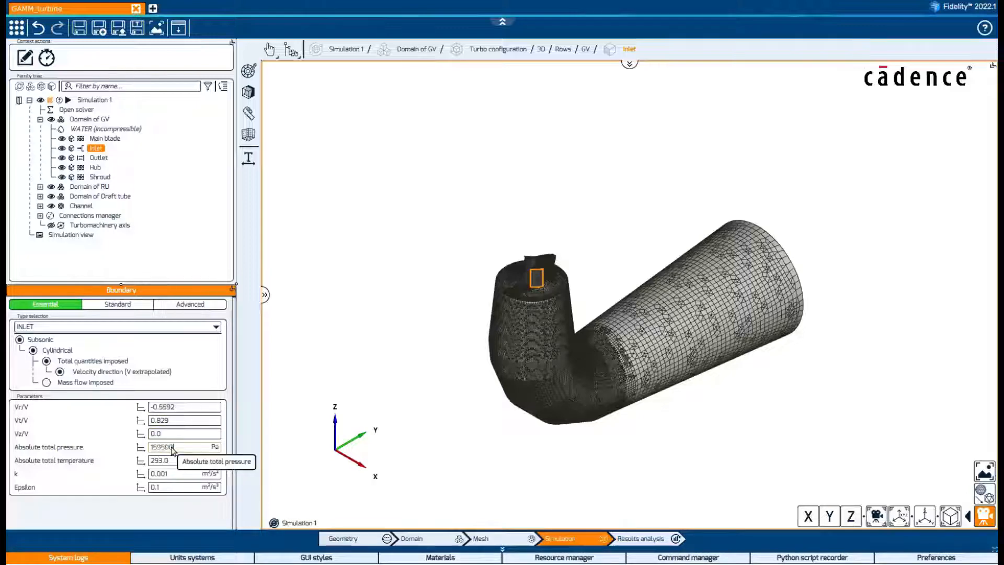
pyautogui.click(167, 480)
pyautogui.write('.0')
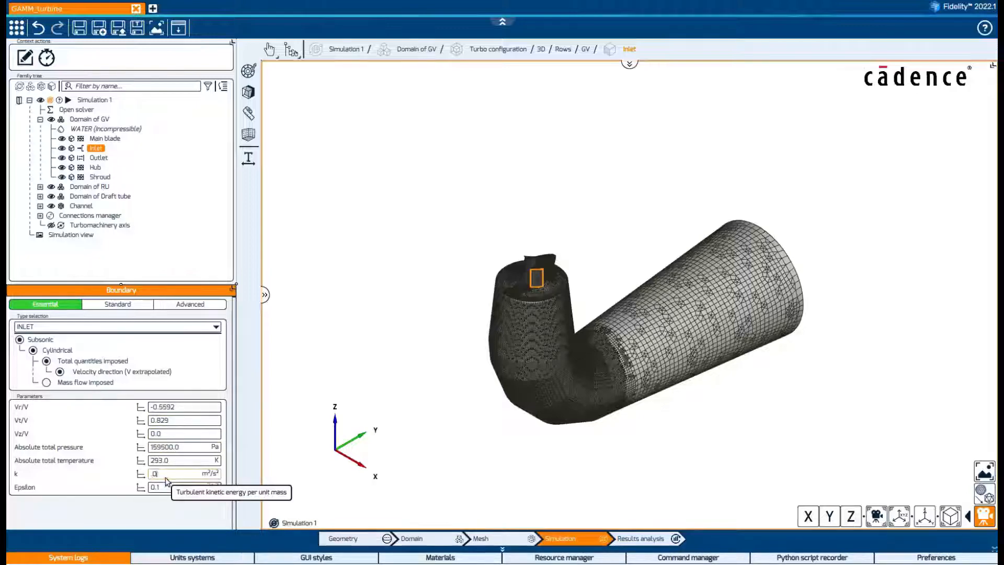
pyautogui.write('5')
pyautogui.click(167, 488)
pyautogui.write('25')
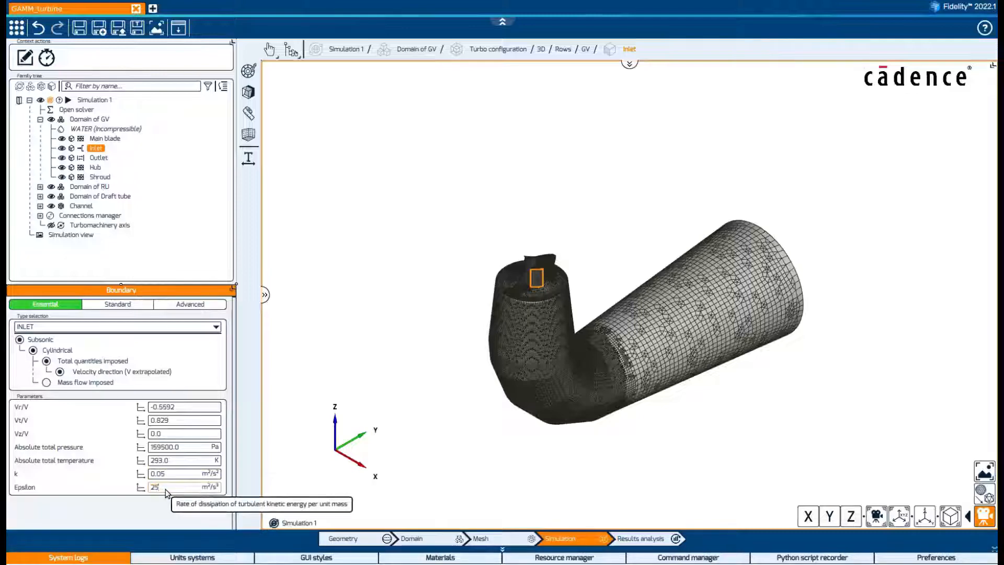
pyautogui.press('Return')
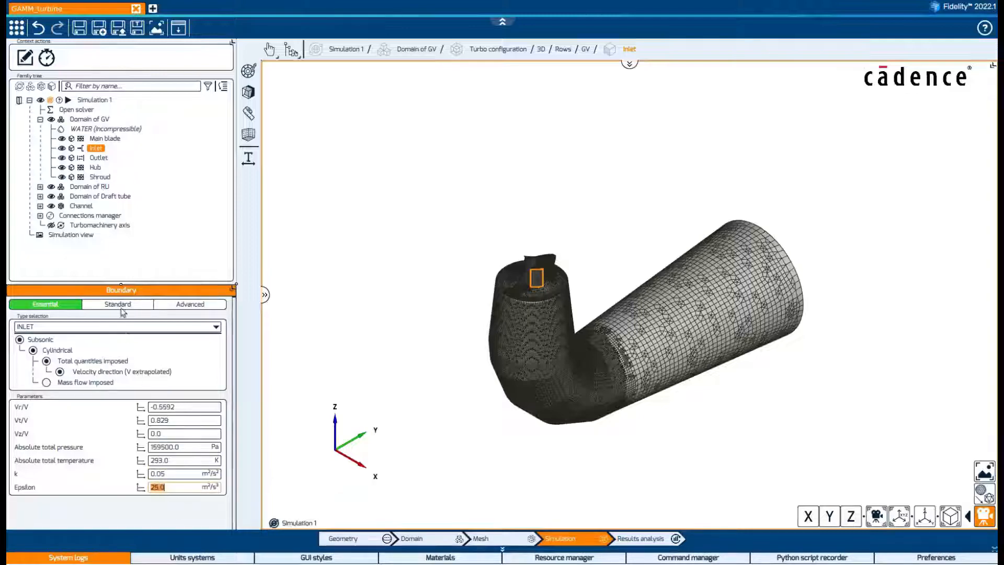
# - Change the RU domain's shroud wall from a constant to an area-defined rotation speed
pyautogui.click(40, 187)
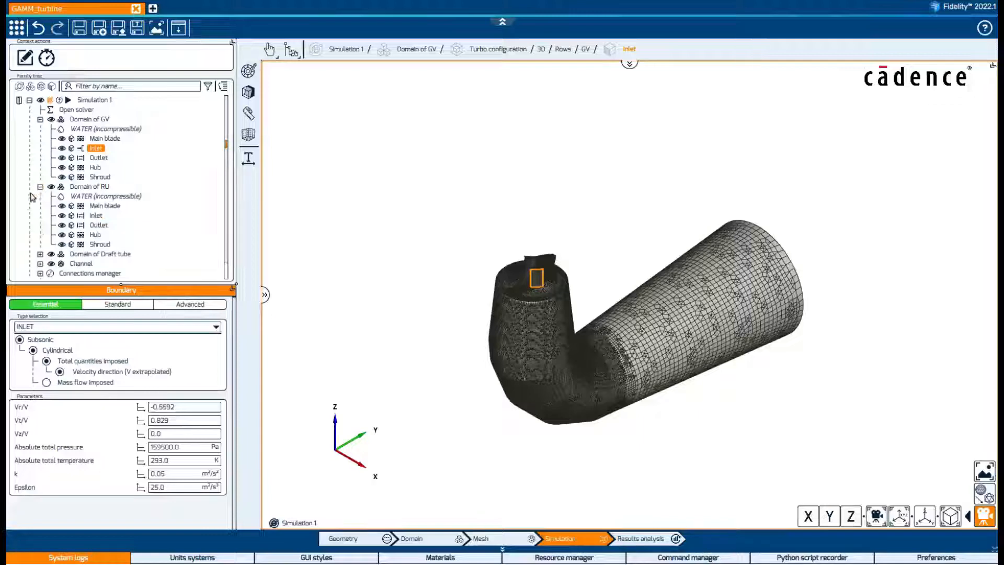
pyautogui.click(104, 206)
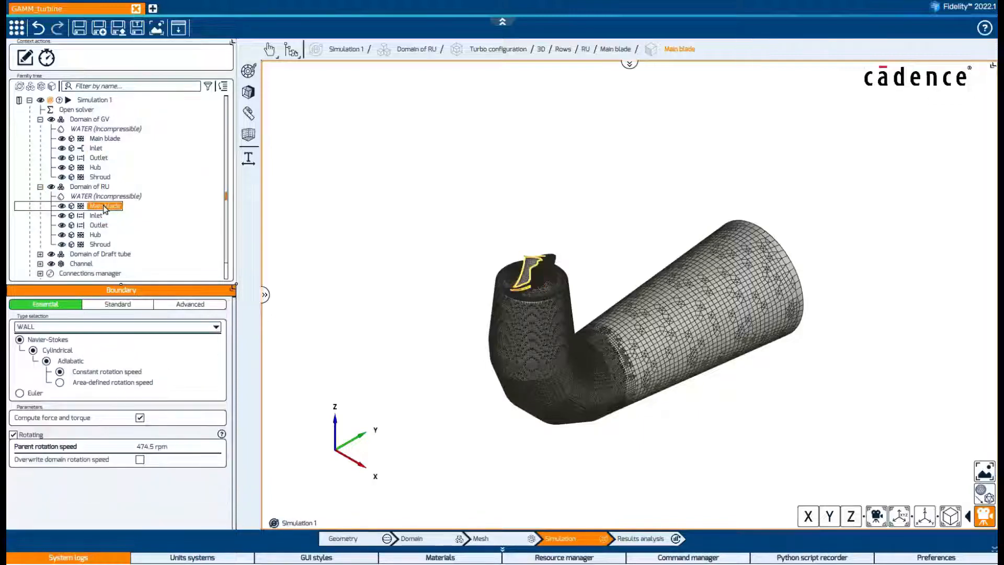
pyautogui.click(96, 234)
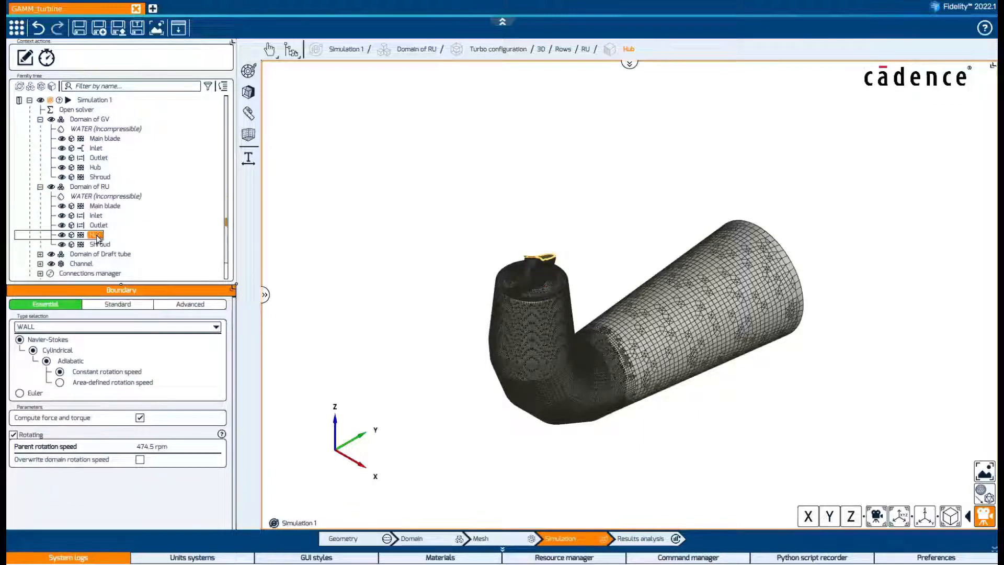
pyautogui.click(96, 243)
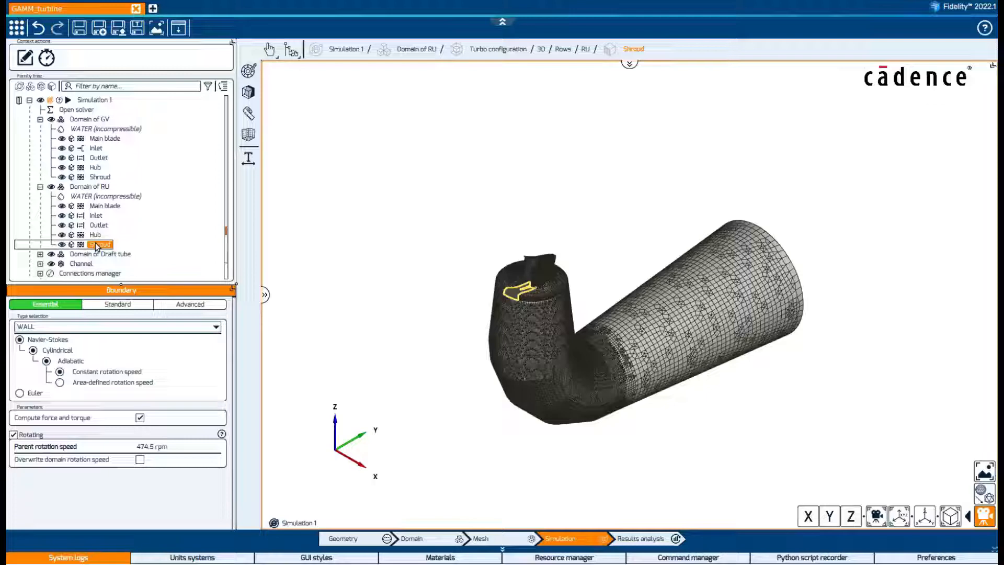
pyautogui.click(59, 383)
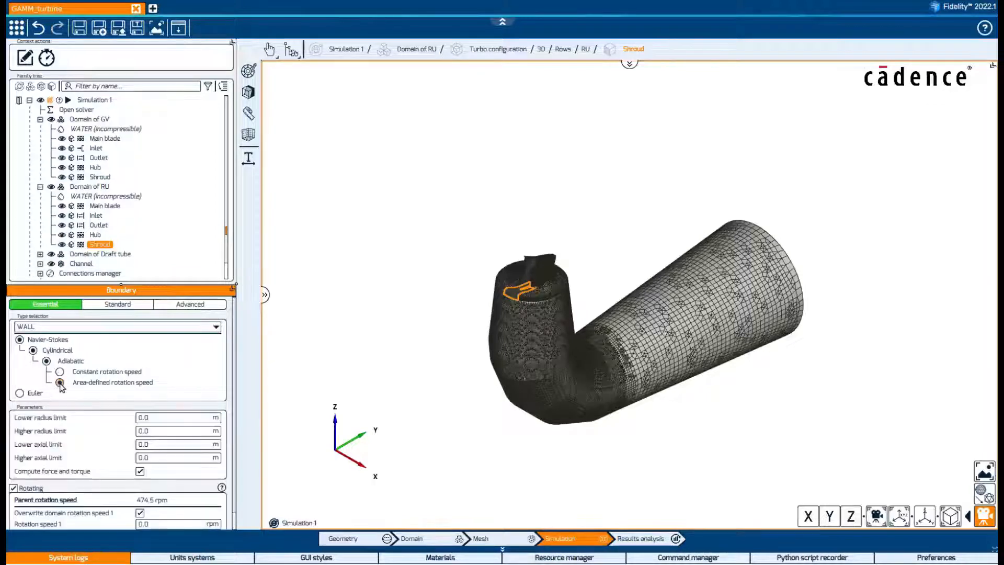
# - Set the RU shroud's higher radius limit to 0.203 m, lower axial limit to -0.165 m and higher axial limit to 0.0703 m
pyautogui.click(163, 418)
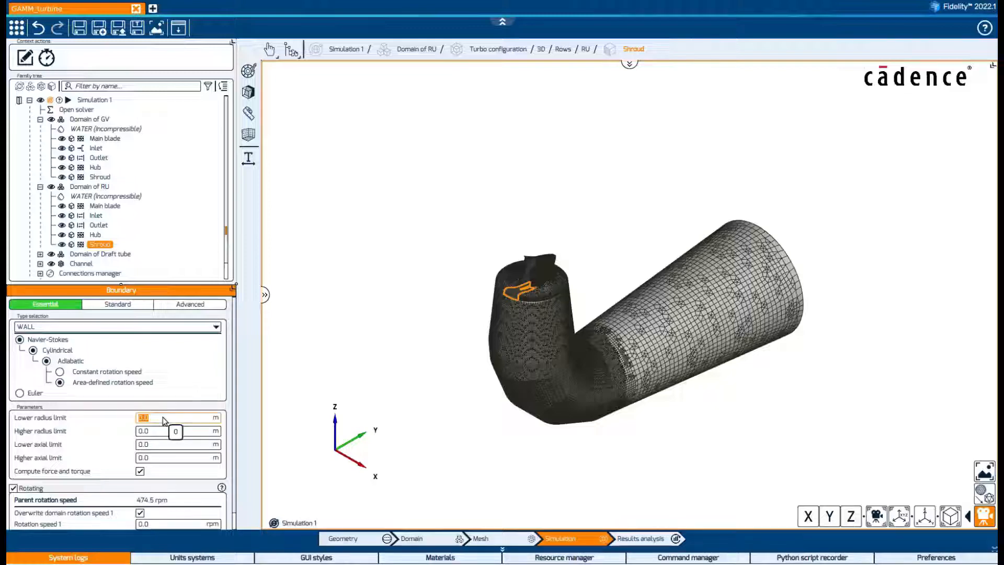
pyautogui.press('Tab')
pyautogui.write('0.15')
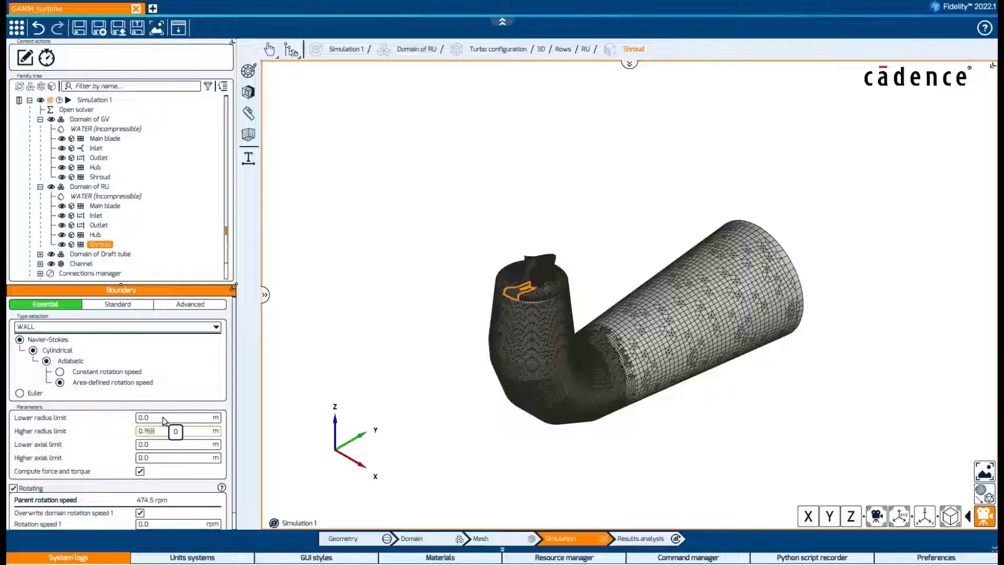
pyautogui.press('BackSpace')
pyautogui.press('BackSpace')
pyautogui.write('203')
pyautogui.press('Tab')
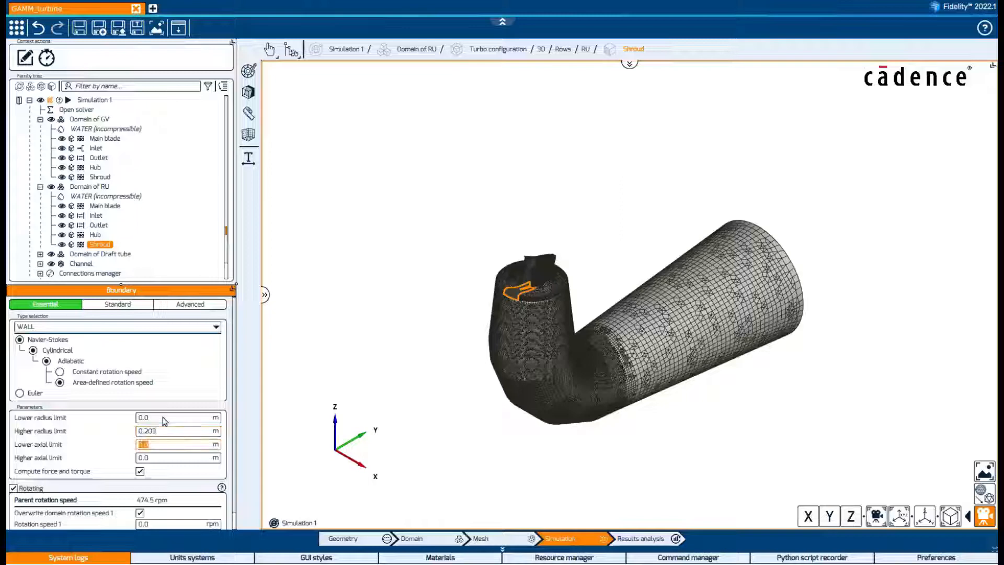
pyautogui.write('-0.165')
pyautogui.press('Tab')
pyautogui.write('.0703')
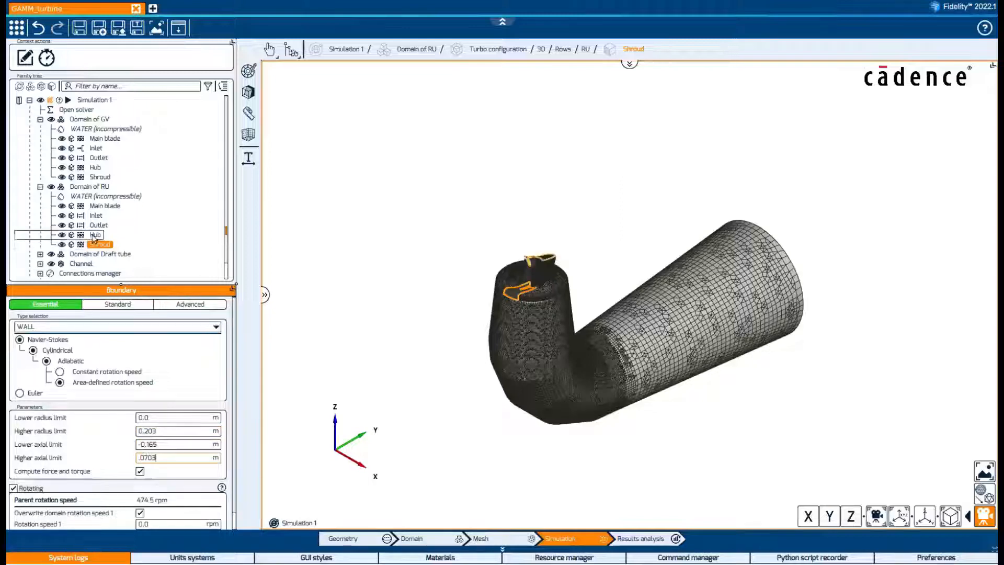
# - Set the RU hub's higher radius limit to 0.158 m, lower axial limit to -0.096 m and higher axial limit to 0.0565 m
pyautogui.click(94, 236)
pyautogui.click(144, 419)
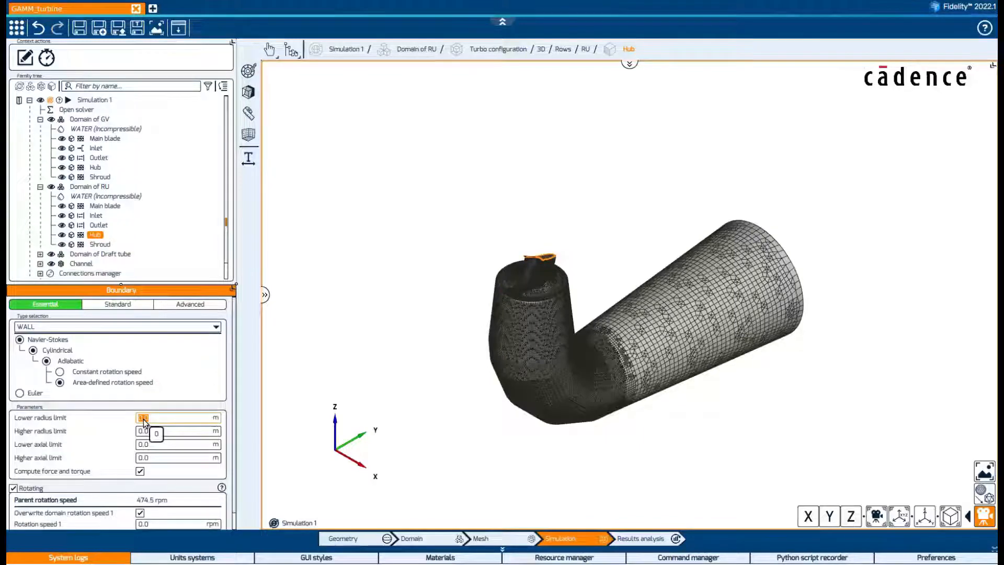
pyautogui.press('Tab')
pyautogui.write('0.158')
pyautogui.press('Tab')
pyautogui.write('-0.09')
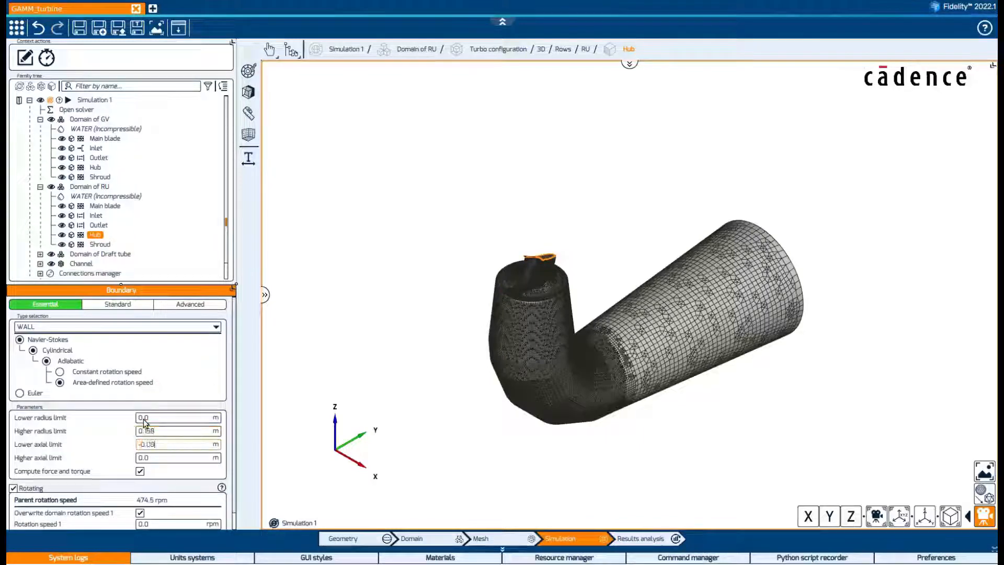
pyautogui.write('6')
pyautogui.press('Tab')
pyautogui.write('0.0565')
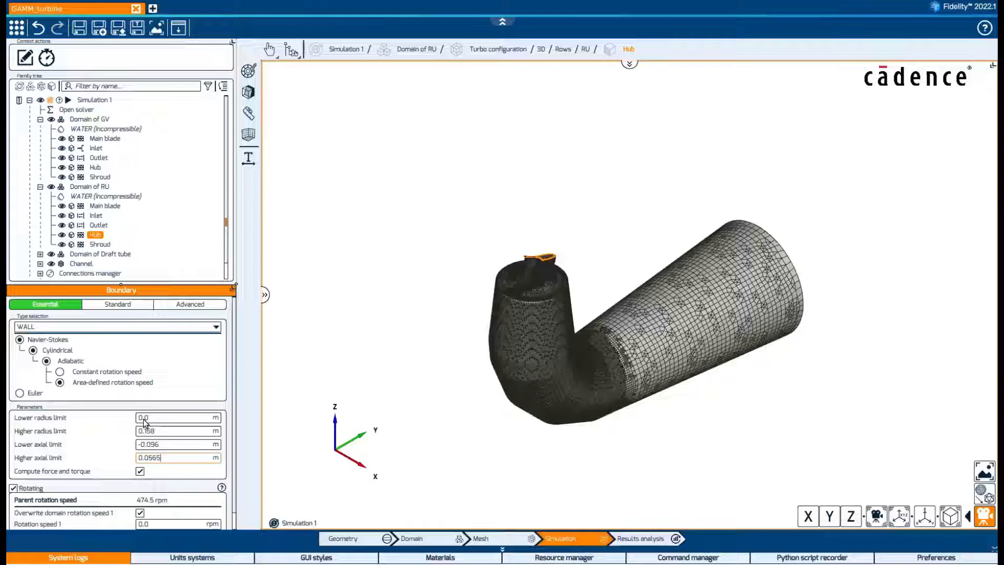
# - Review the Draft tube domain's outlet boundary type and imposed static pressure
pyautogui.click(39, 254)
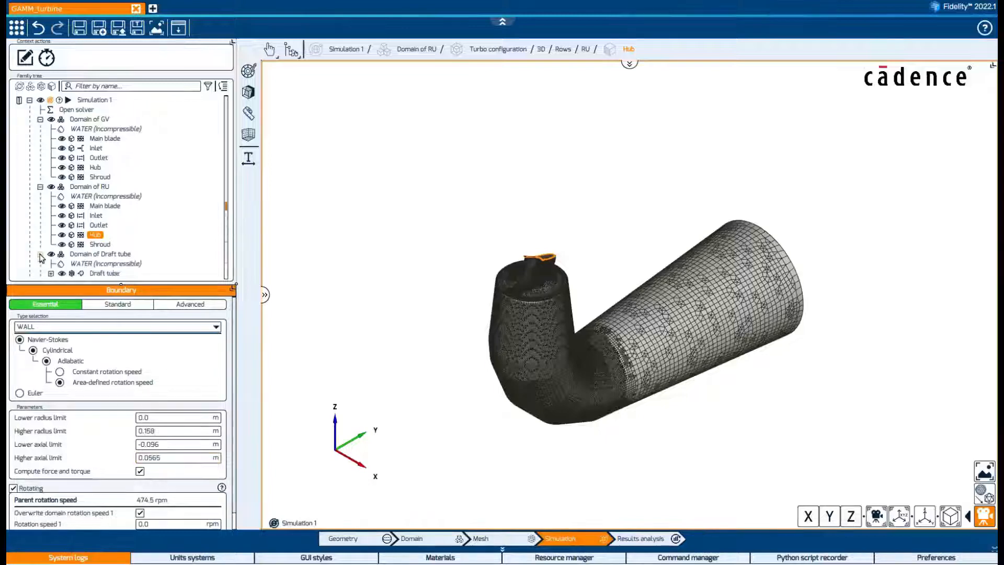
pyautogui.scroll(-2, 52, 230)
pyautogui.click(51, 226)
pyautogui.click(109, 235)
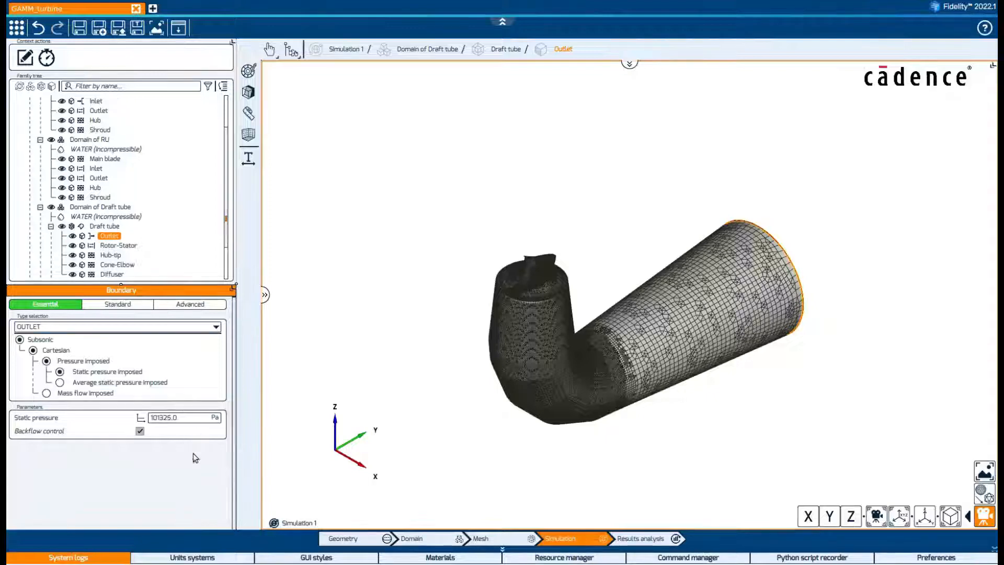
# - Make the Draft tube's Hub-tip a cylindrical rotating wall with force and torque computed, overwriting its rotation speed with 474.5 rpm
pyautogui.click(110, 255)
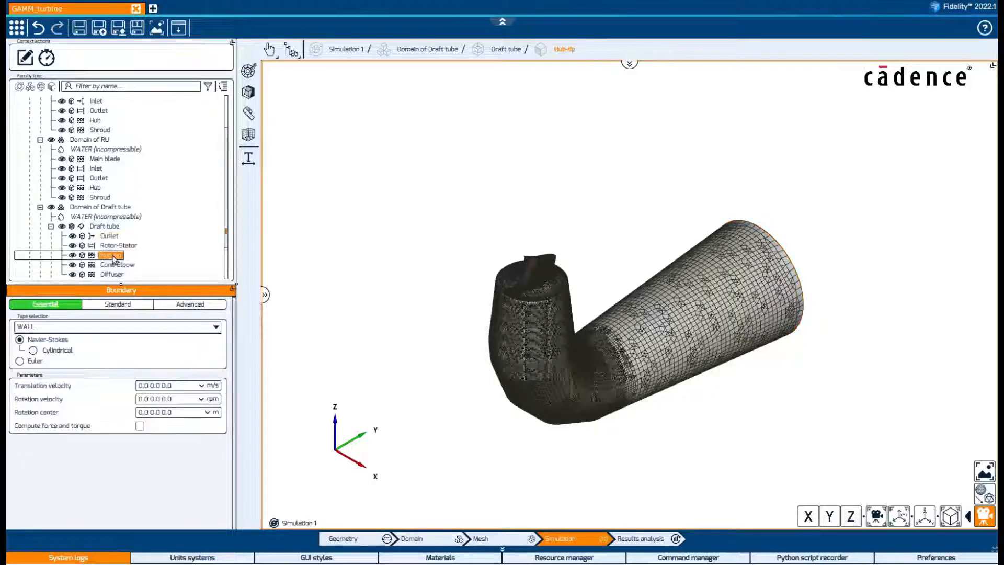
pyautogui.click(32, 350)
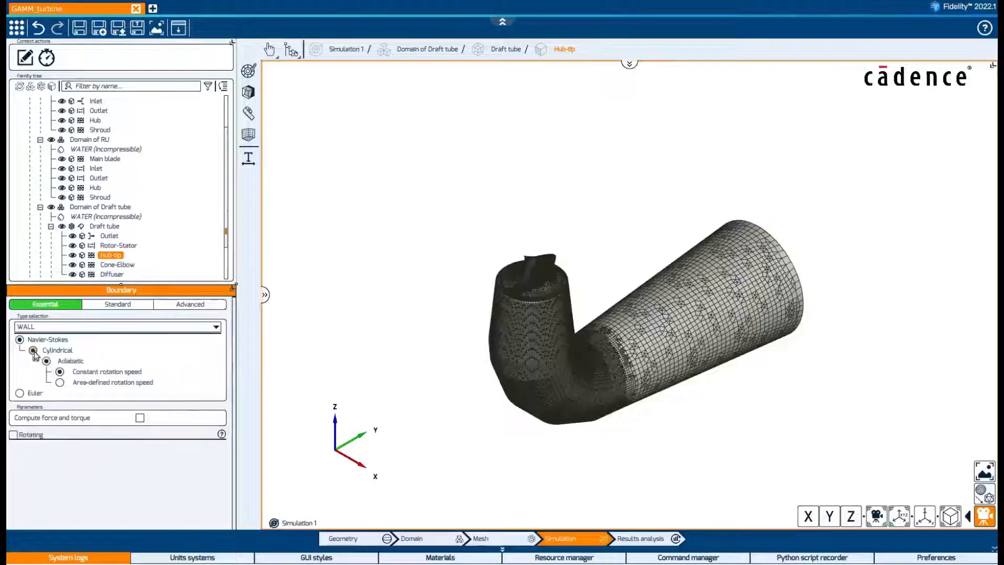
pyautogui.click(27, 434)
pyautogui.click(140, 418)
pyautogui.click(140, 459)
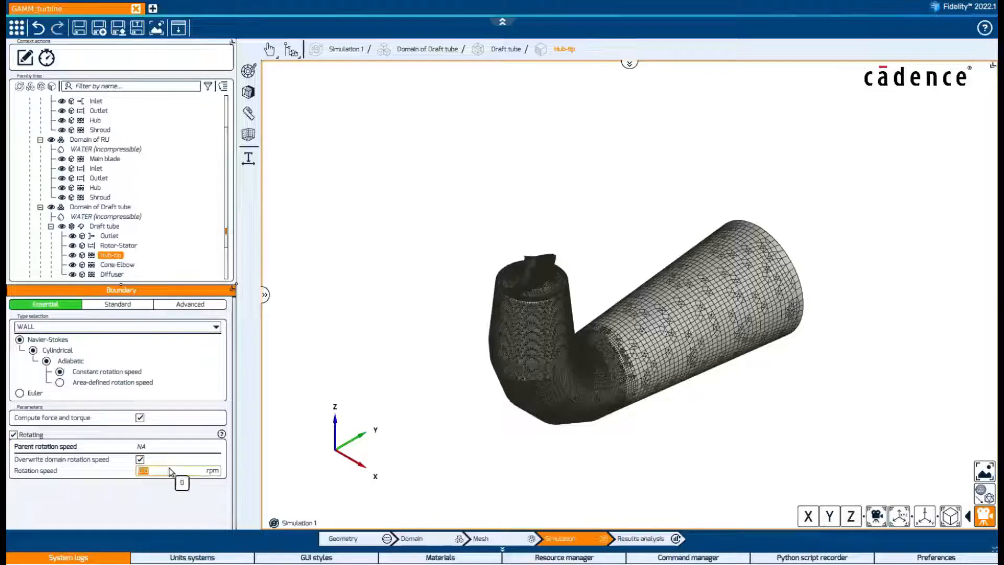
pyautogui.click(168, 467)
pyautogui.write('474.5')
pyautogui.press('Return')
# - Set the number of iterations in Simulation 1's control parameters to 300
pyautogui.scroll(2, 212, 227)
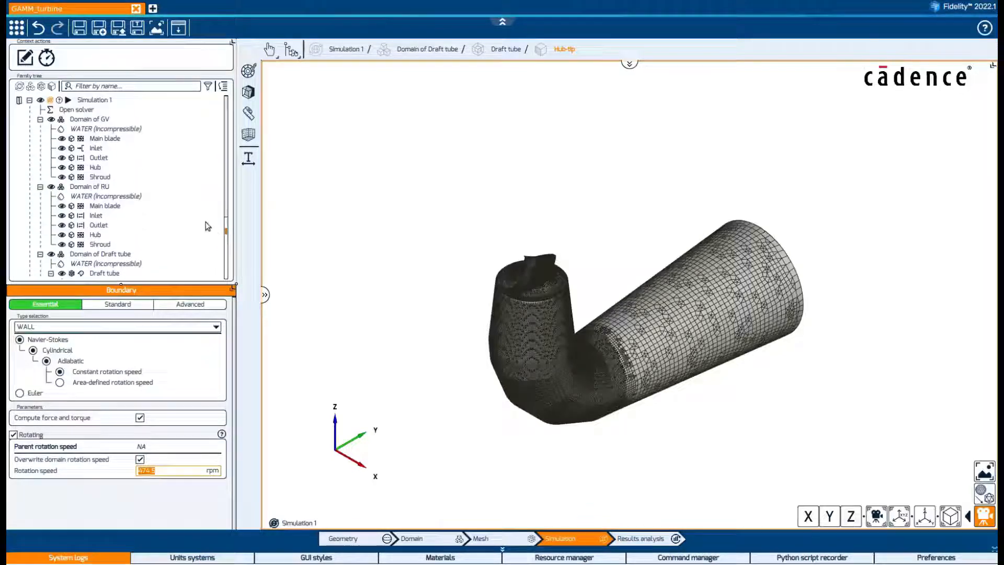
pyautogui.click(93, 101)
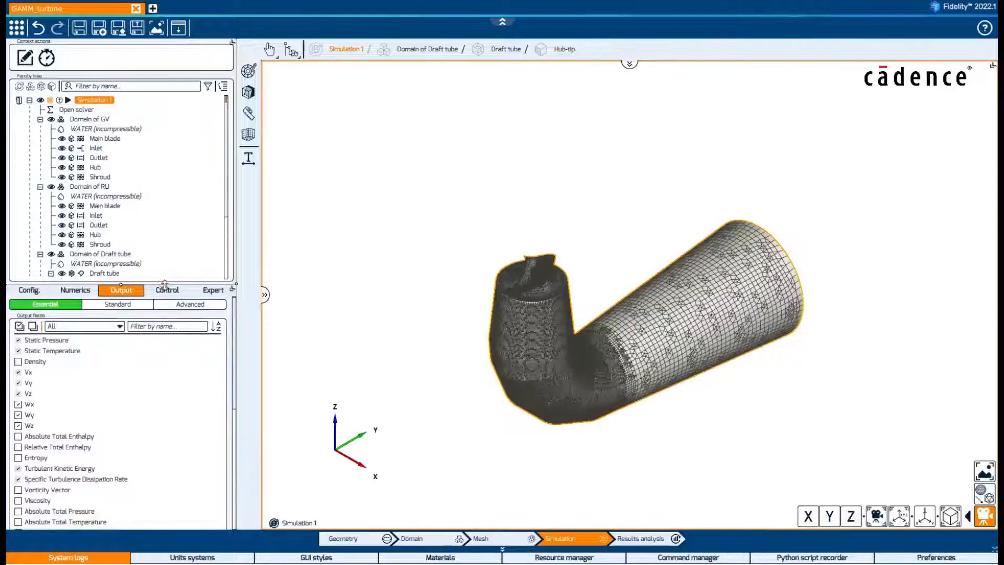
pyautogui.click(164, 291)
pyautogui.doubleClick(167, 349)
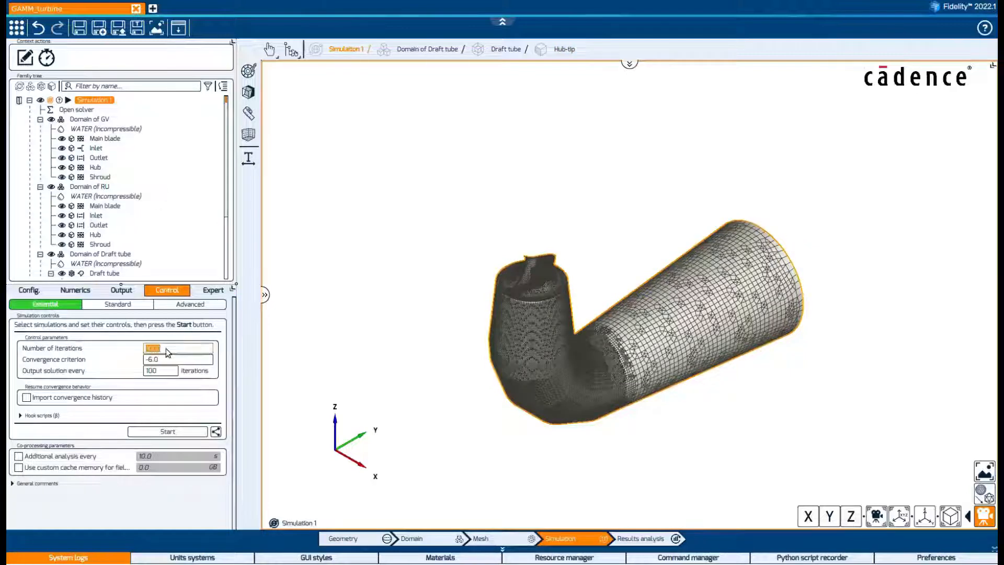
pyautogui.write('3')
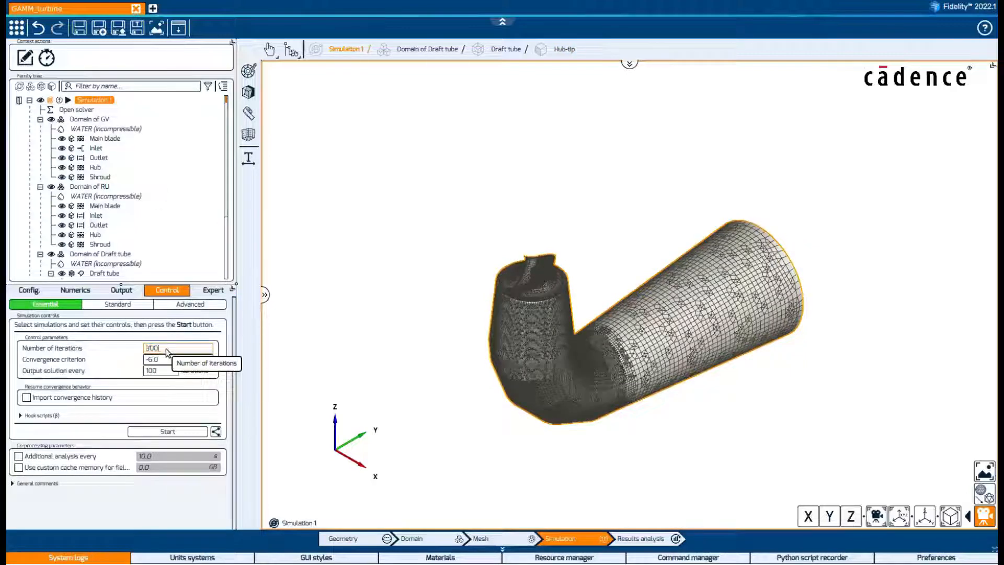
pyautogui.write('00')
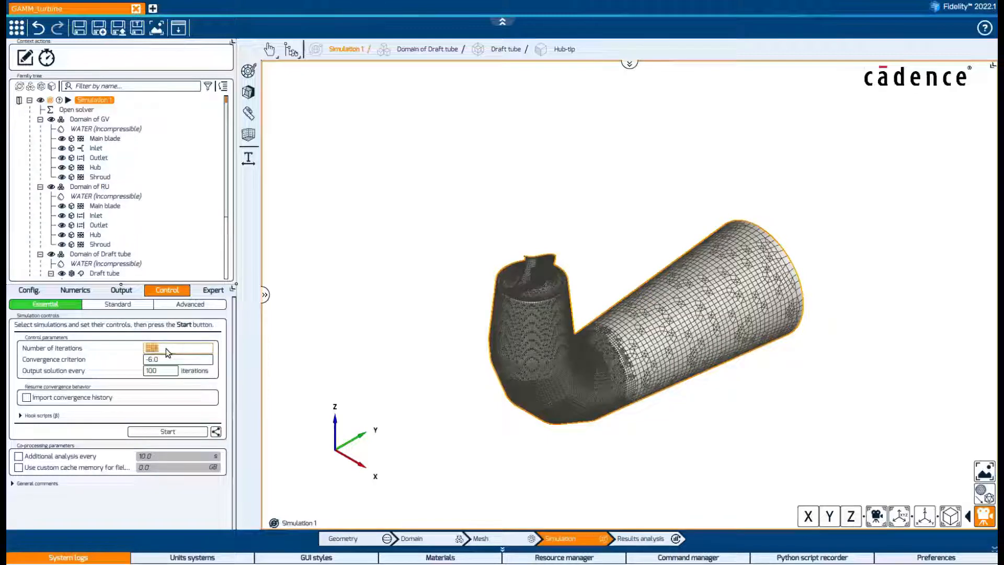
pyautogui.write('3')
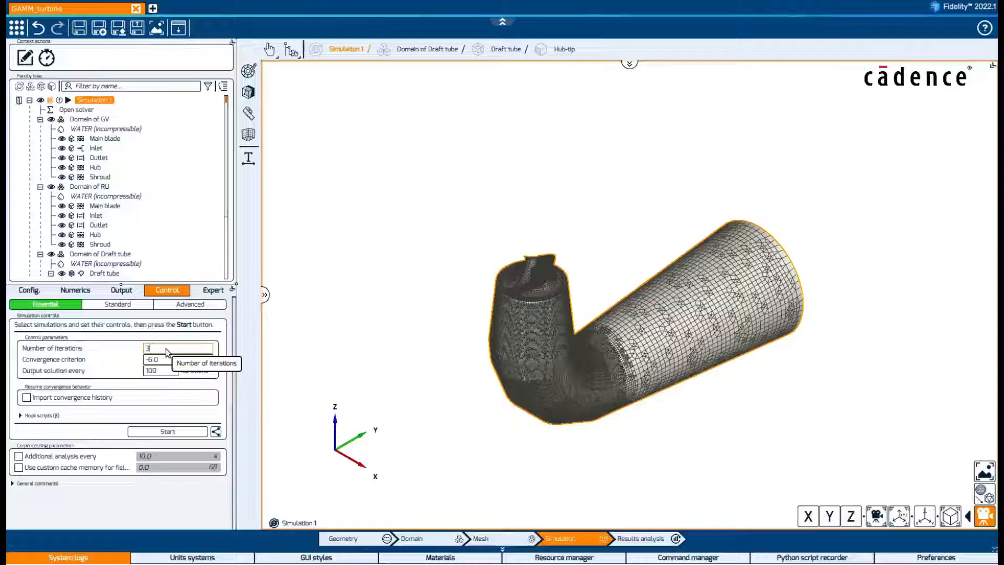
# - Show Simulation 1 in isometric view in the results analysis and create a cutting plane normal to X
pyautogui.click(639, 540)
pyautogui.click(19, 100)
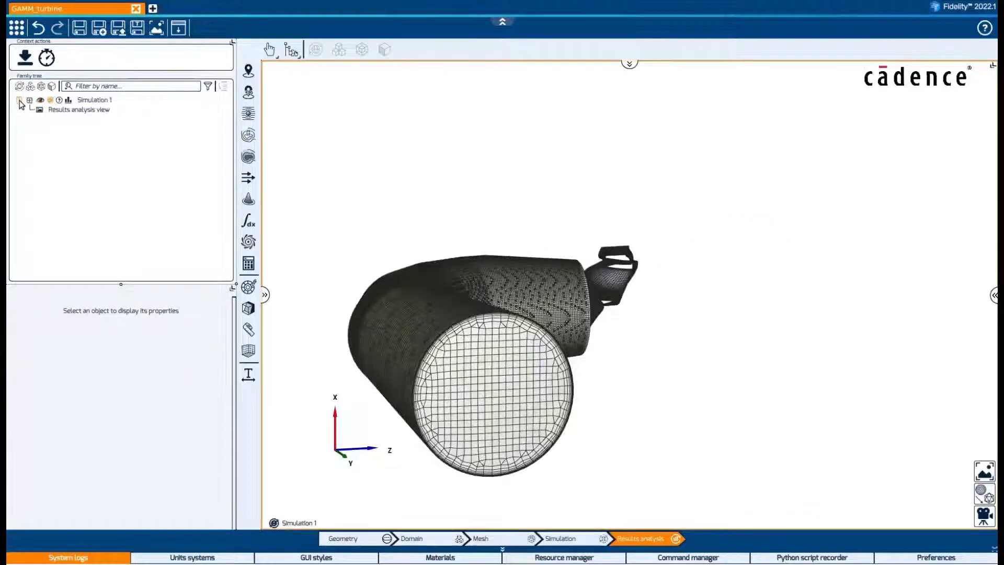
pyautogui.moveTo(985, 517)
pyautogui.click(877, 523)
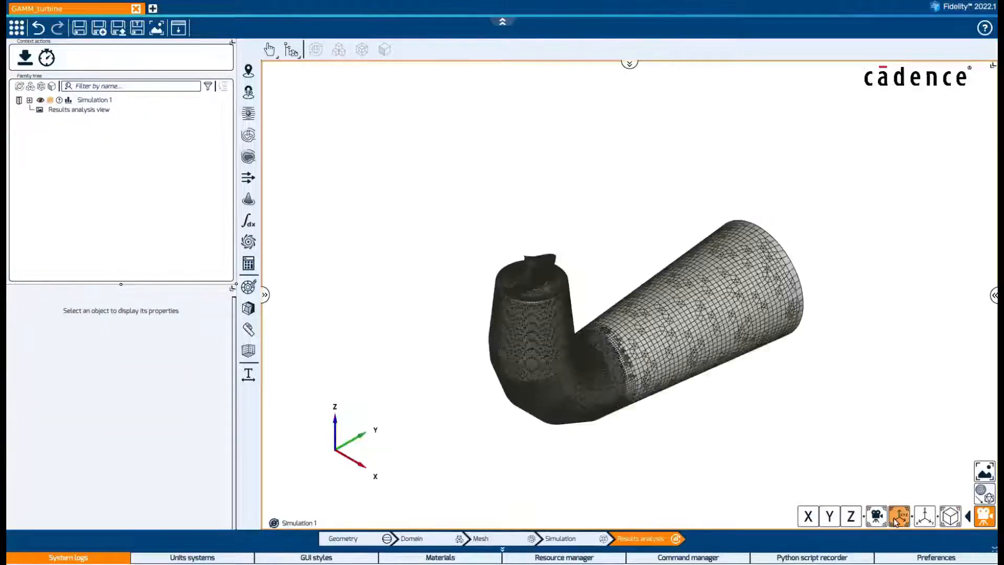
pyautogui.click(247, 309)
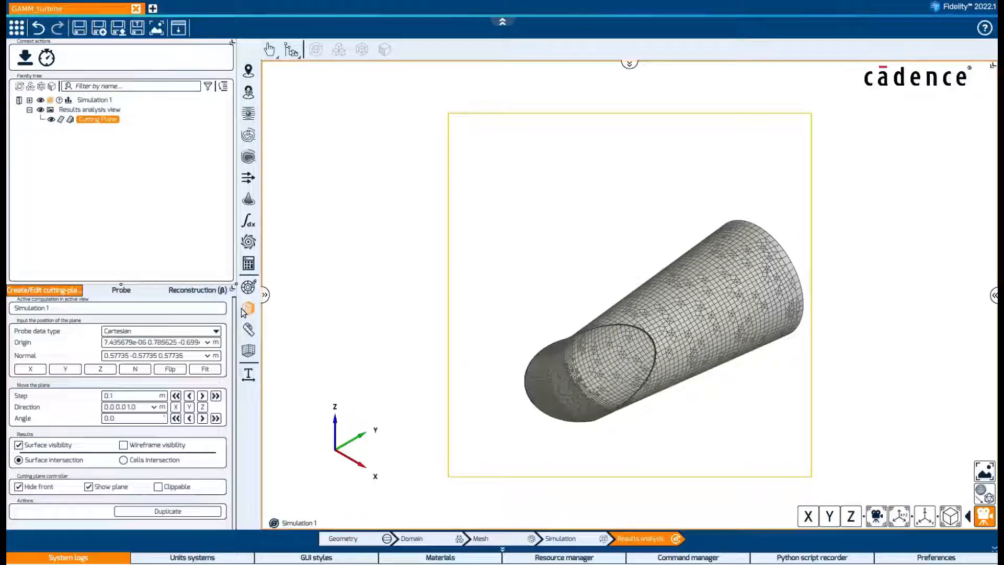
pyautogui.click(35, 370)
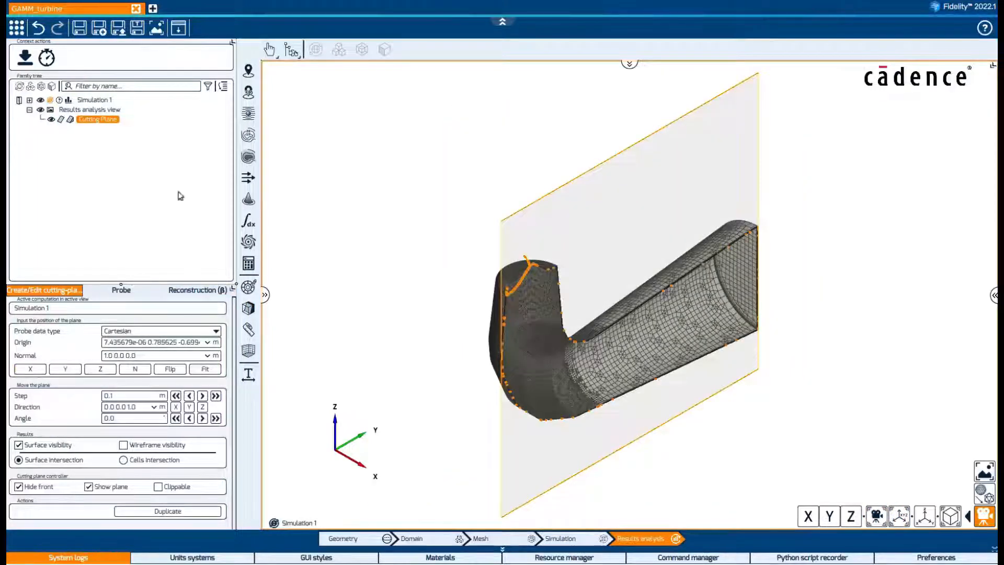
# - Create a Velocity Magnitude color contour on the X-normal cutting plane
pyautogui.click(248, 157)
pyautogui.click(216, 333)
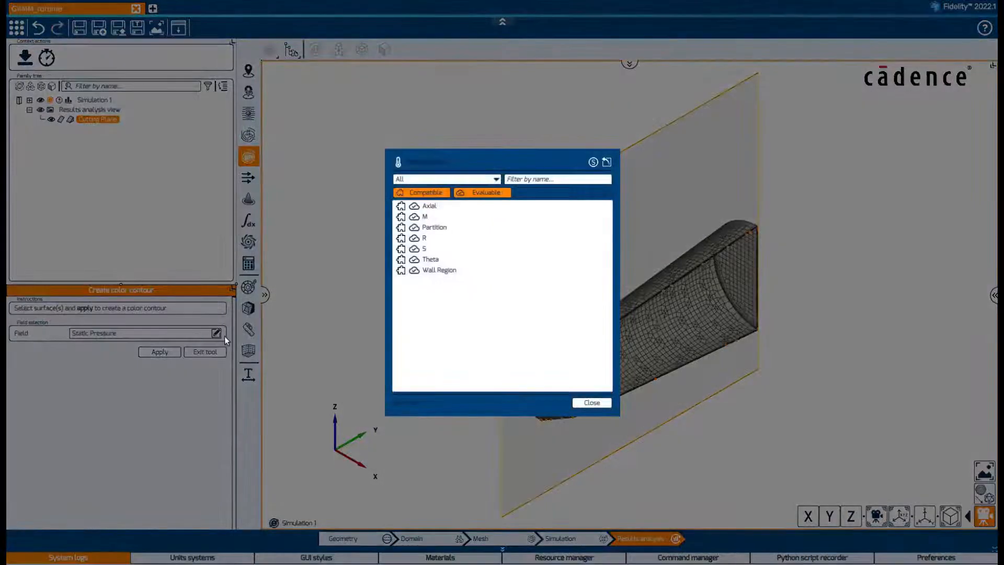
pyautogui.click(463, 209)
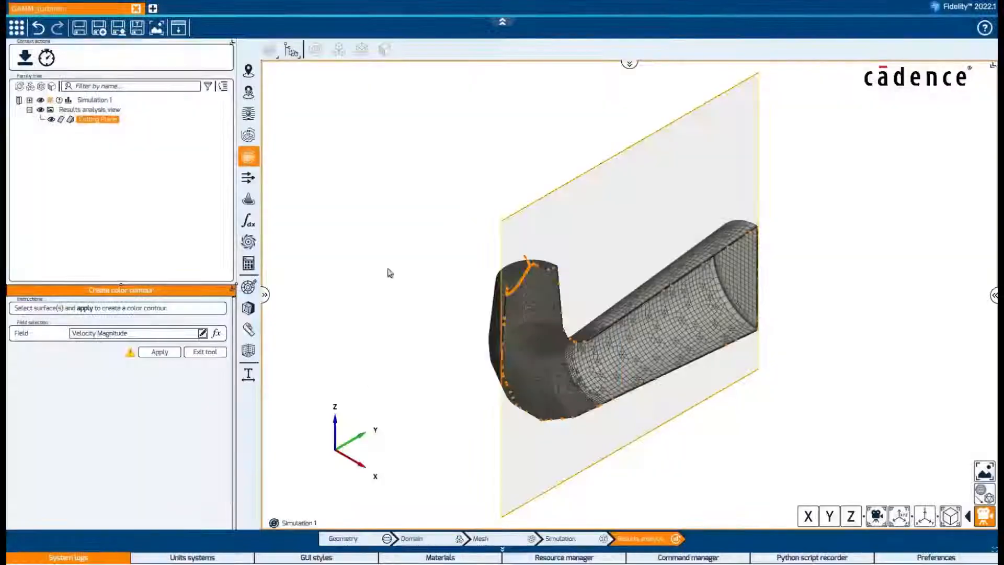
pyautogui.click(159, 352)
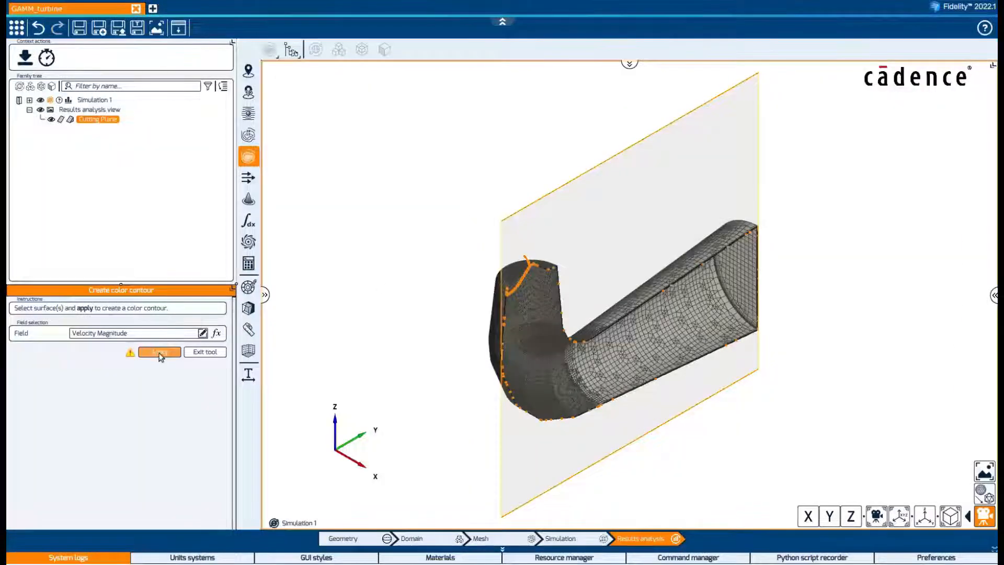
pyautogui.click(193, 353)
# - Add a second cutting plane of the Blade to blade type and create a Velocity Magnitude color contour on it
pyautogui.click(248, 309)
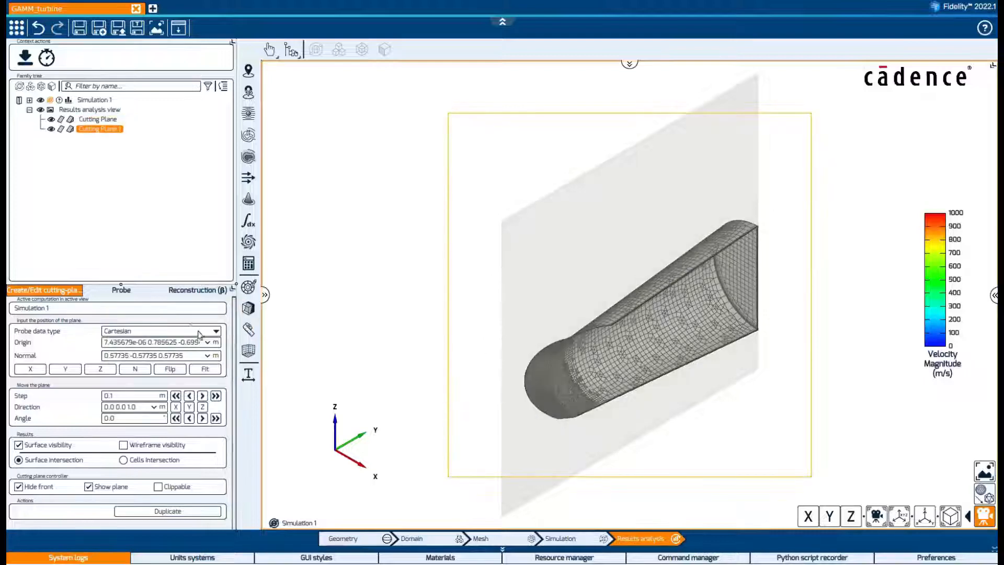
pyautogui.click(199, 332)
pyautogui.click(134, 355)
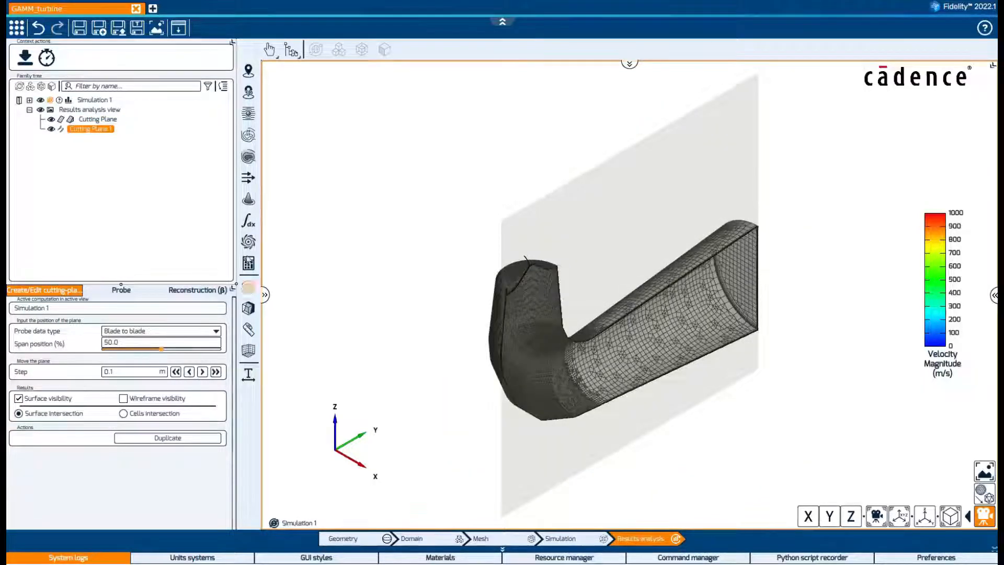
pyautogui.click(248, 156)
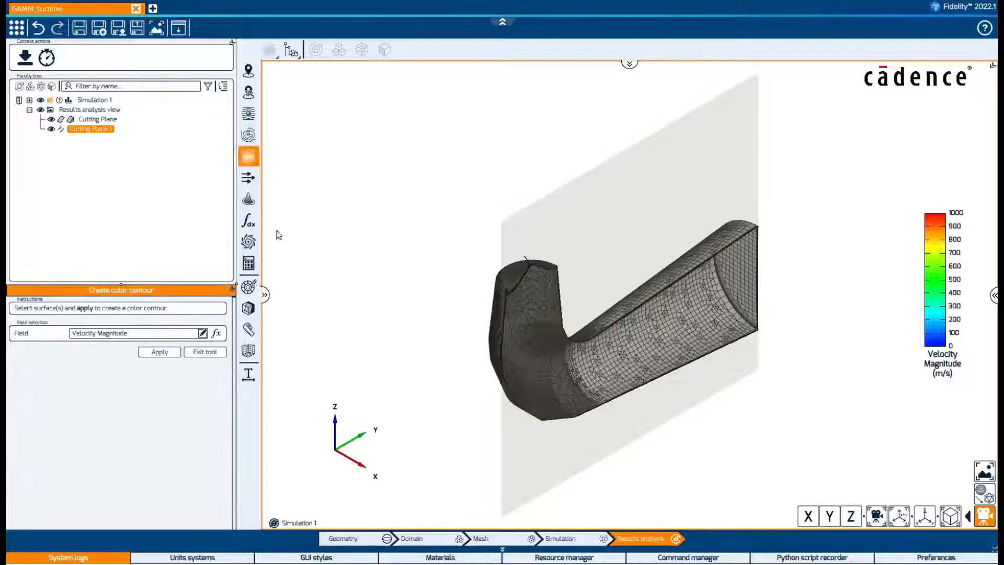
pyautogui.click(206, 351)
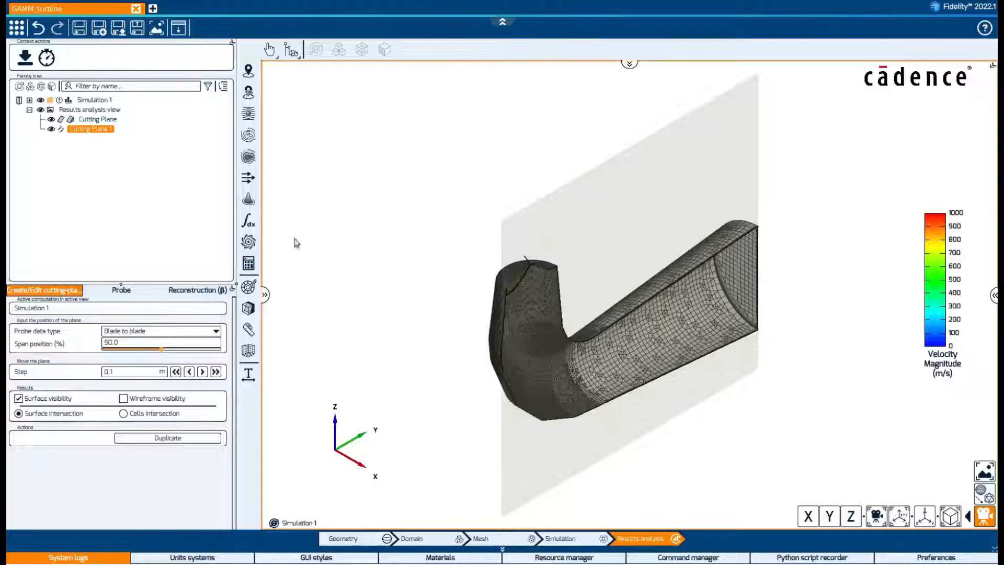
# - Create a Relative Velocity vector field on the blade-to-blade cutting plane and show its probe settings
pyautogui.click(249, 178)
pyautogui.click(216, 341)
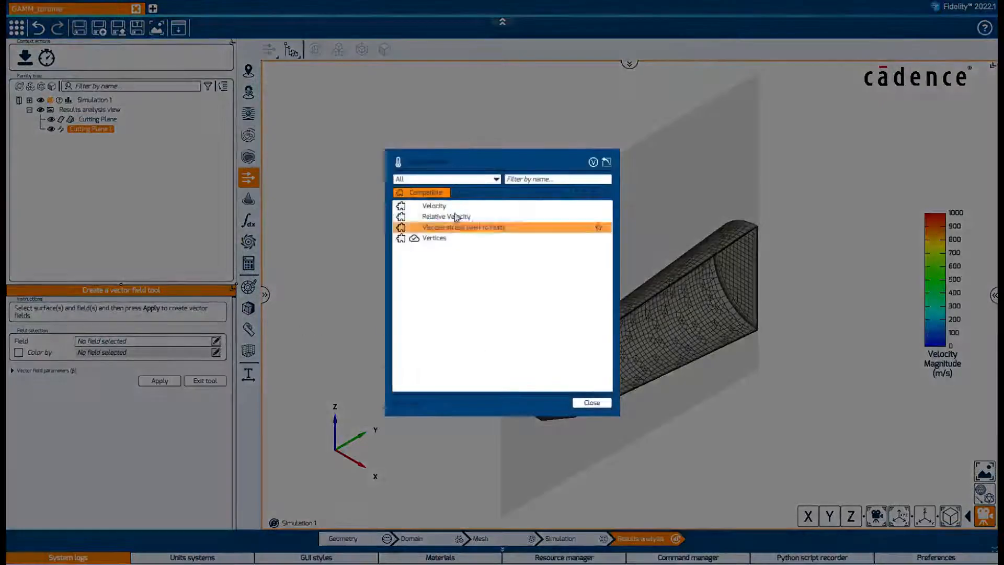
pyautogui.doubleClick(456, 216)
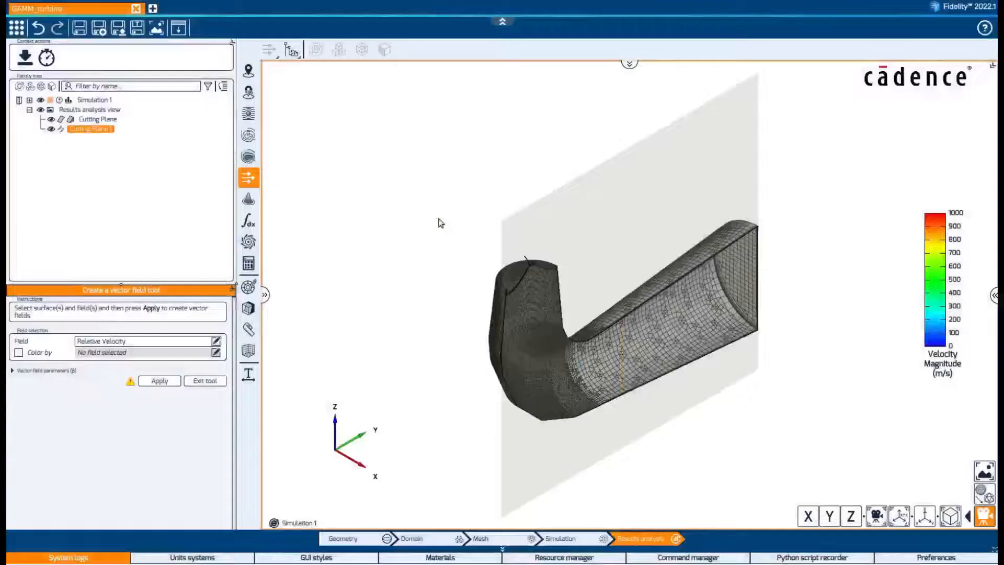
pyautogui.click(160, 381)
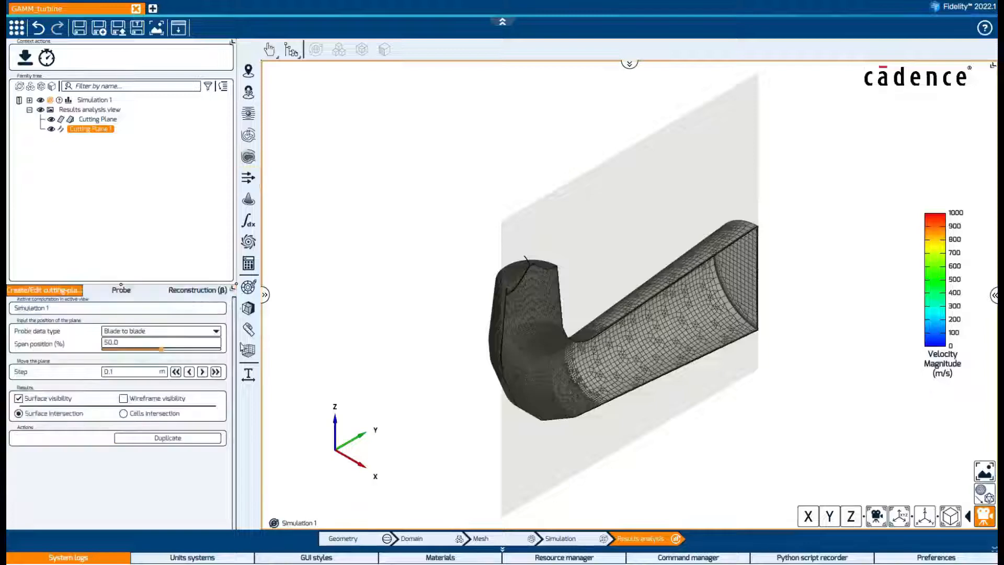
pyautogui.click(118, 292)
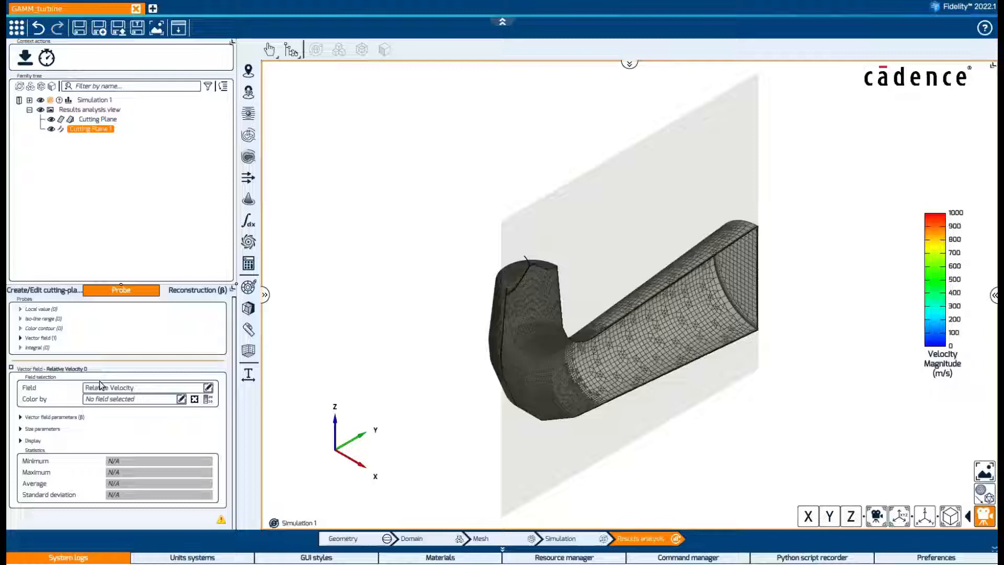
# - Hide both cutting planes and restore the geometry in front of the X-normal plane to expose the runner area
pyautogui.click(52, 130)
pyautogui.click(70, 120)
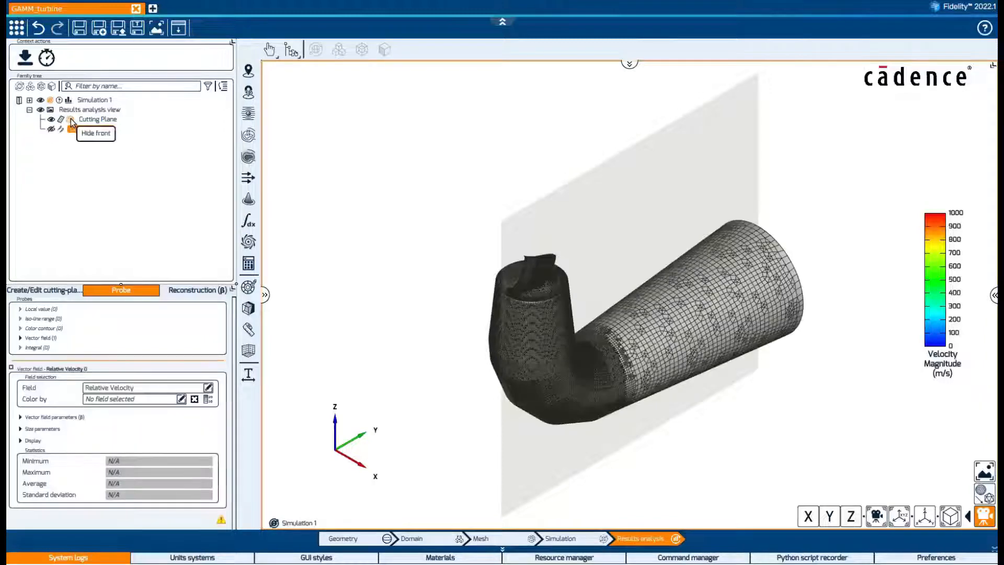
pyautogui.click(51, 120)
pyautogui.scroll(6, 580, 313)
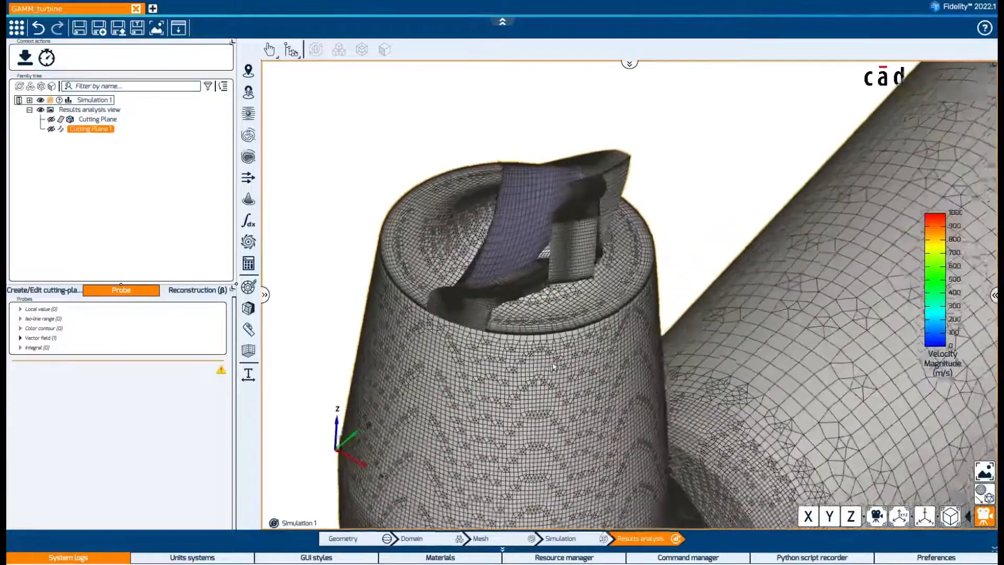
pyautogui.moveTo(553, 366); pyautogui.dragTo(509, 298, button='middle')
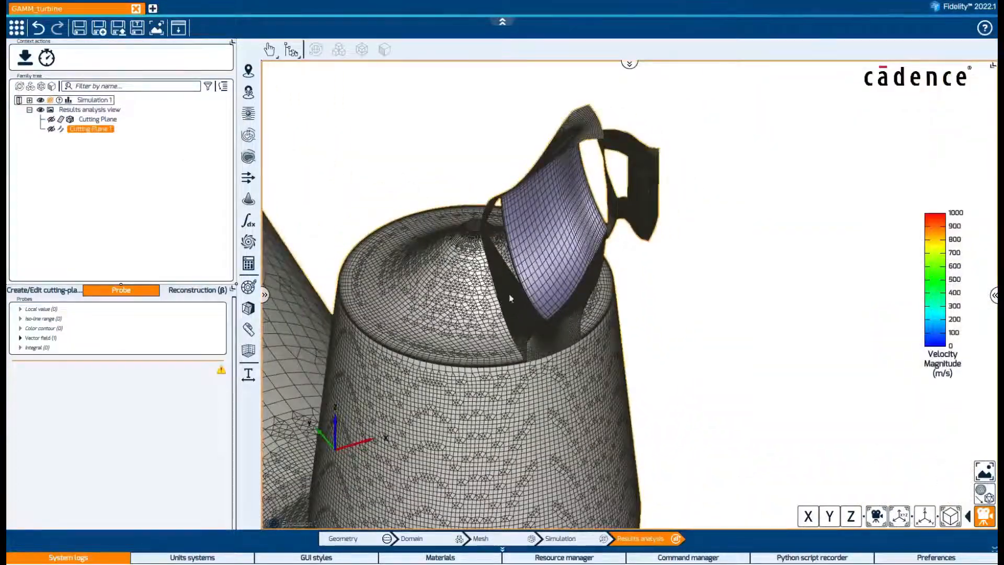
# - Compute a Scalar Area Averaged integral of Static Pressure on the Outlet of the Domain of RU
pyautogui.click(29, 100)
pyautogui.click(40, 119)
pyautogui.click(97, 148)
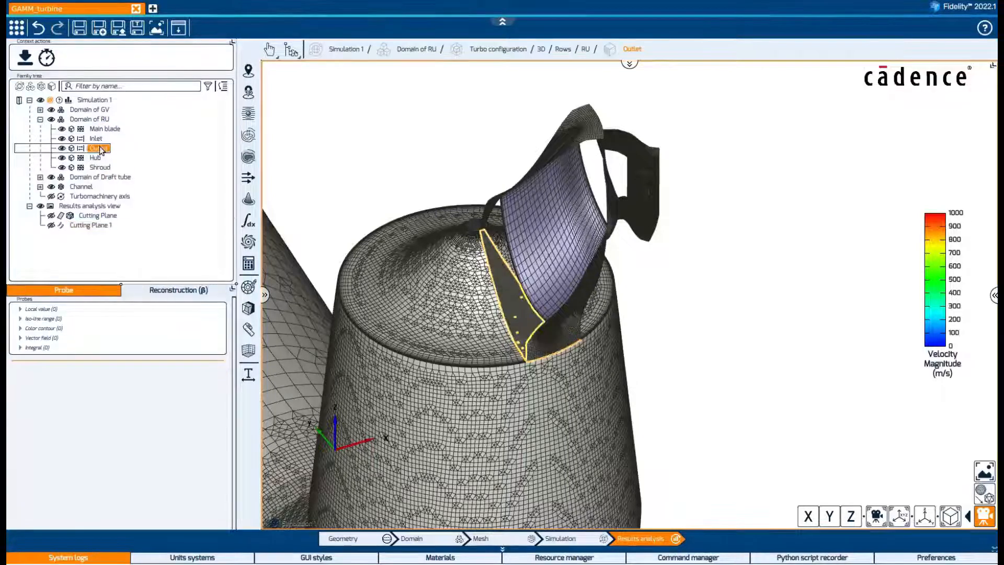
pyautogui.click(248, 221)
pyautogui.click(209, 330)
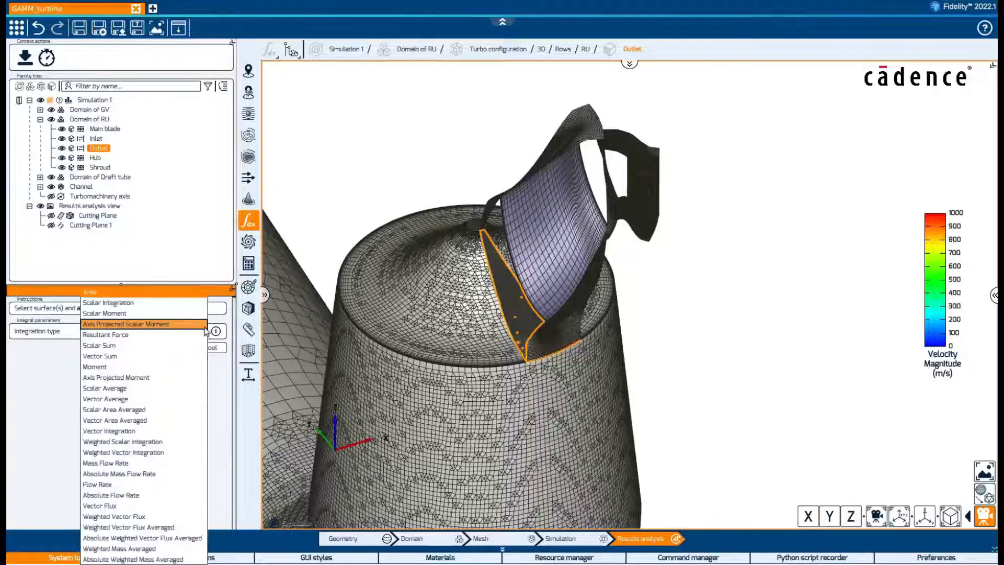
pyautogui.click(157, 409)
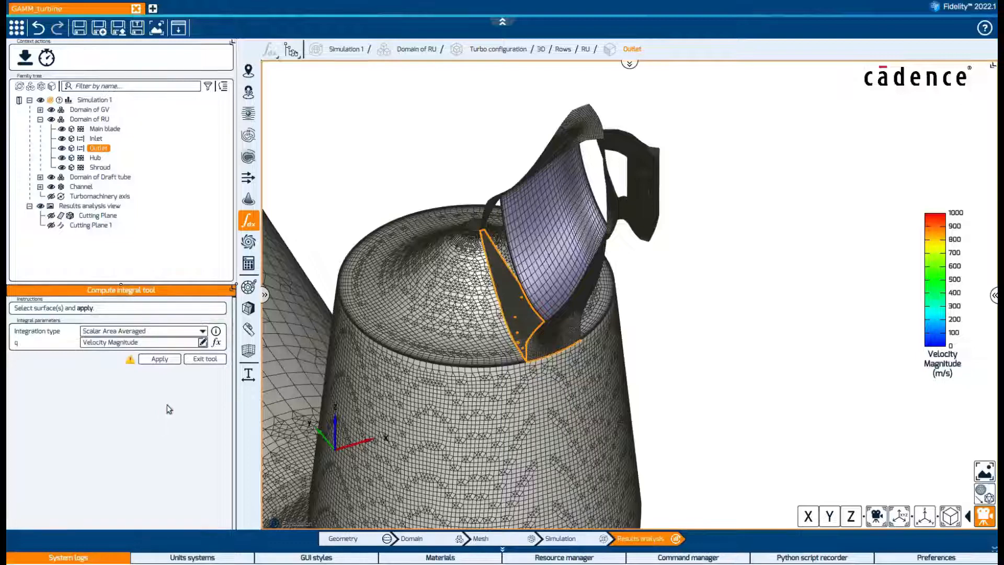
pyautogui.moveTo(216, 332)
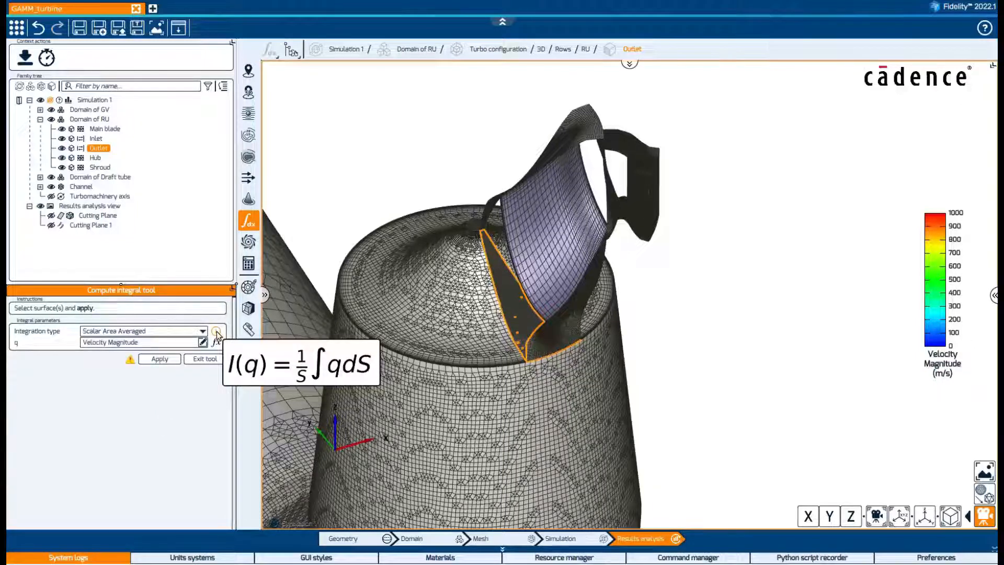
pyautogui.click(202, 342)
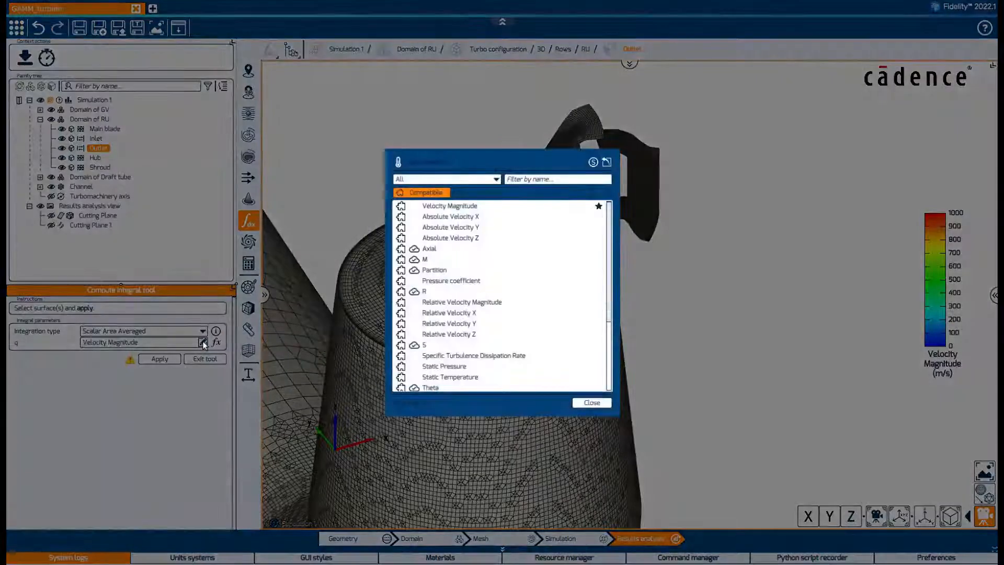
pyautogui.click(471, 366)
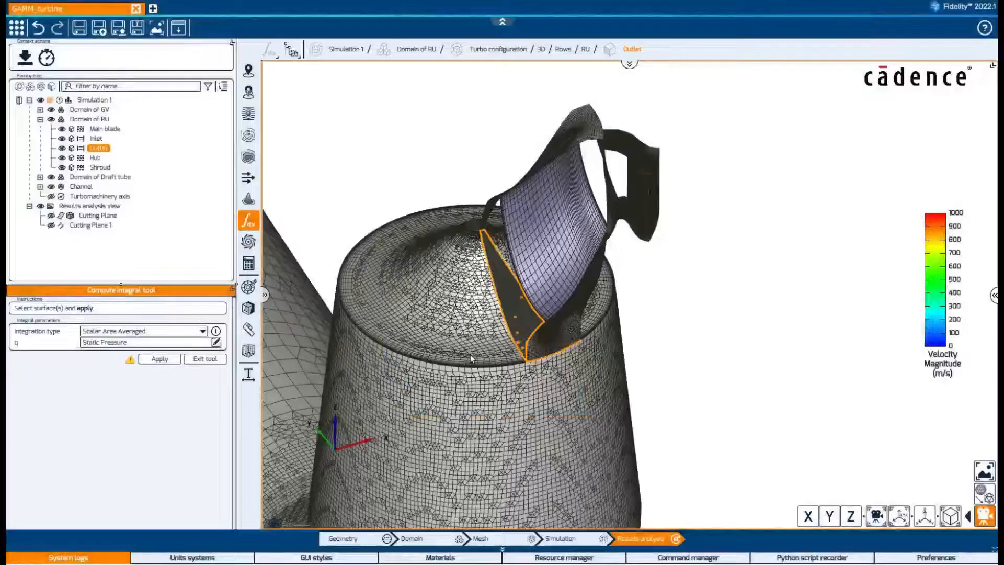
pyautogui.click(163, 359)
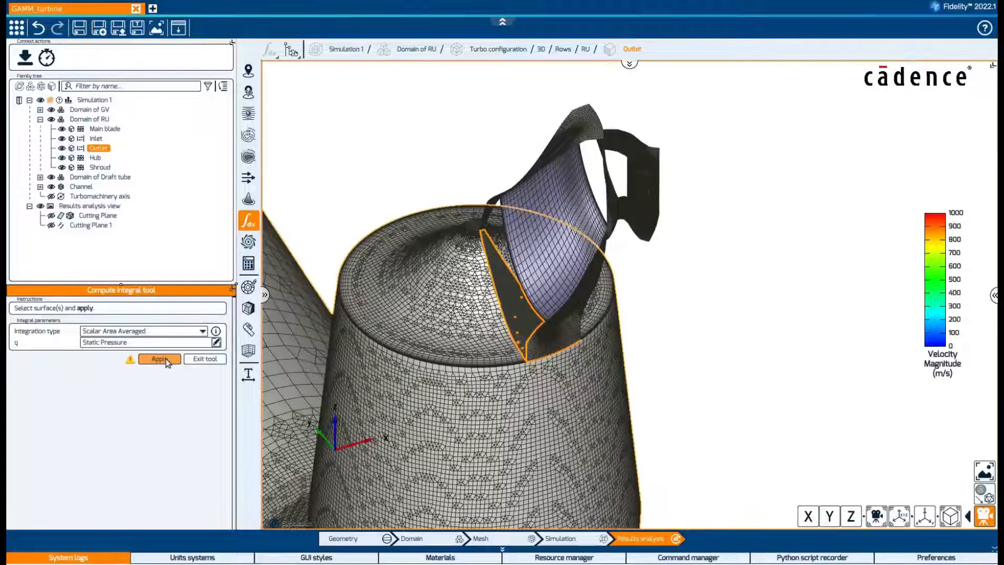
# - Compute the Scalar Area Averaged Static Pressure integral on the draft tube's Rotor-Stator surface as well
pyautogui.click(40, 177)
pyautogui.click(51, 187)
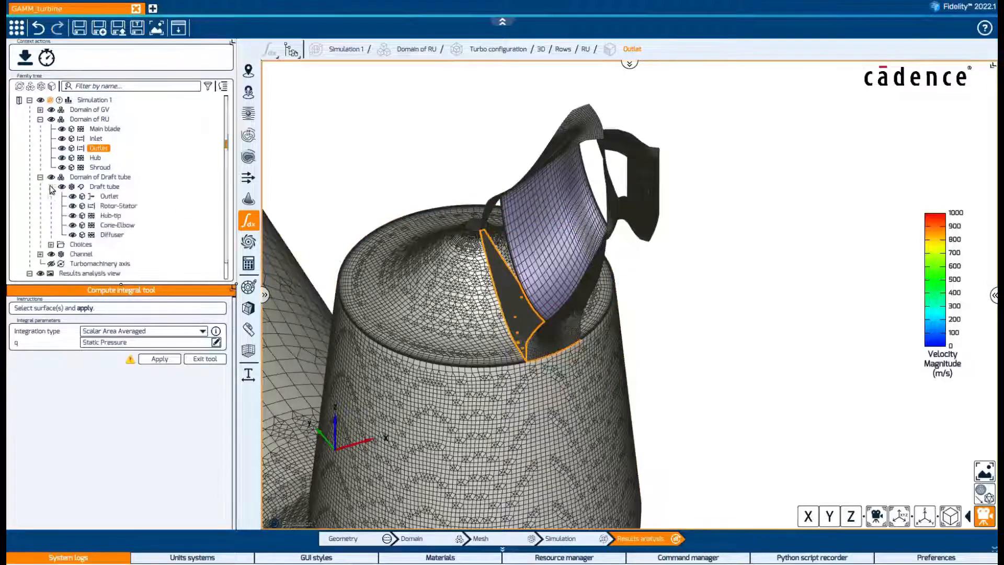
pyautogui.click(118, 206)
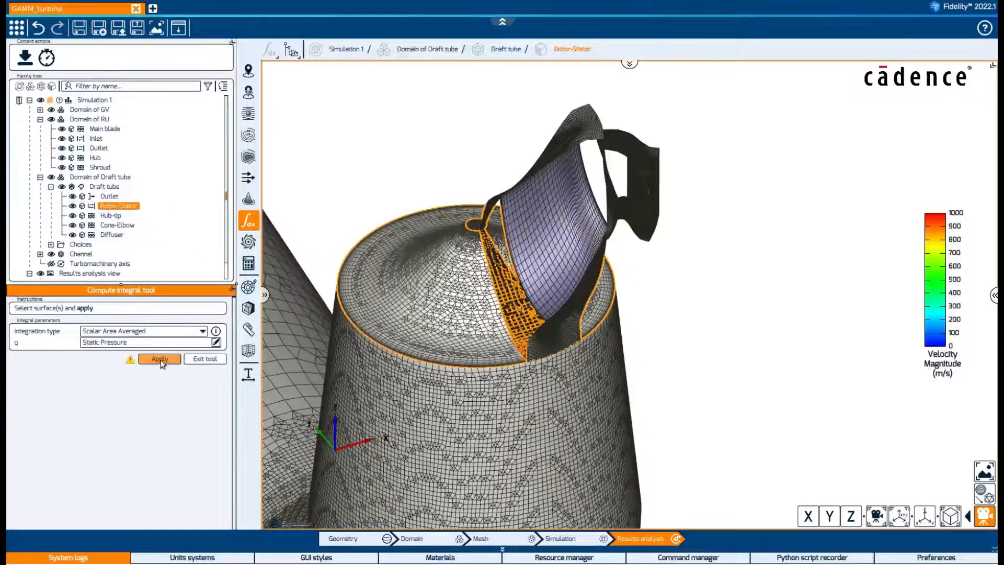
pyautogui.click(199, 360)
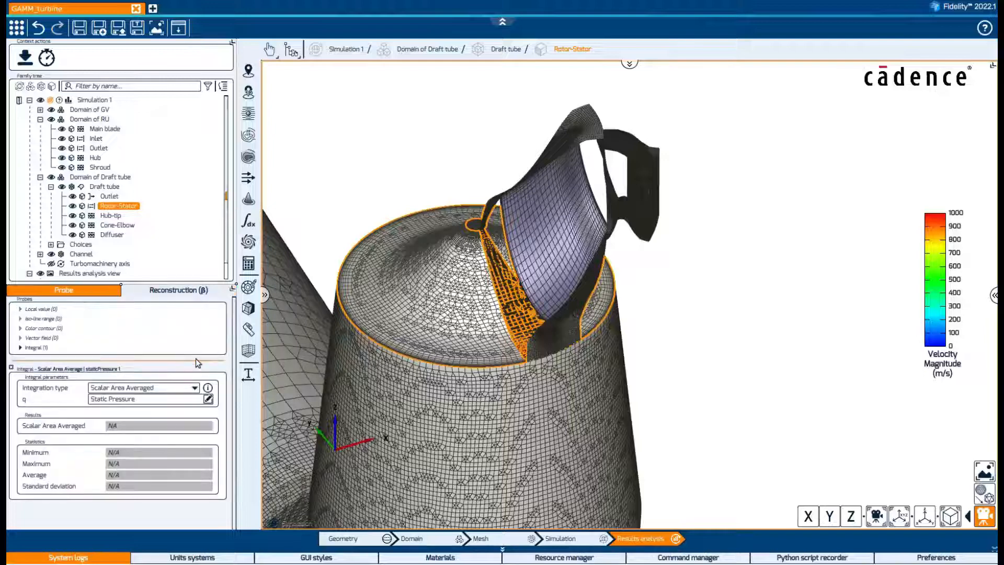
# - Hide the draft tube's Rotor-Stator surface and pick a point inside the tube for a Static Pressure 3D local value
pyautogui.click(73, 206)
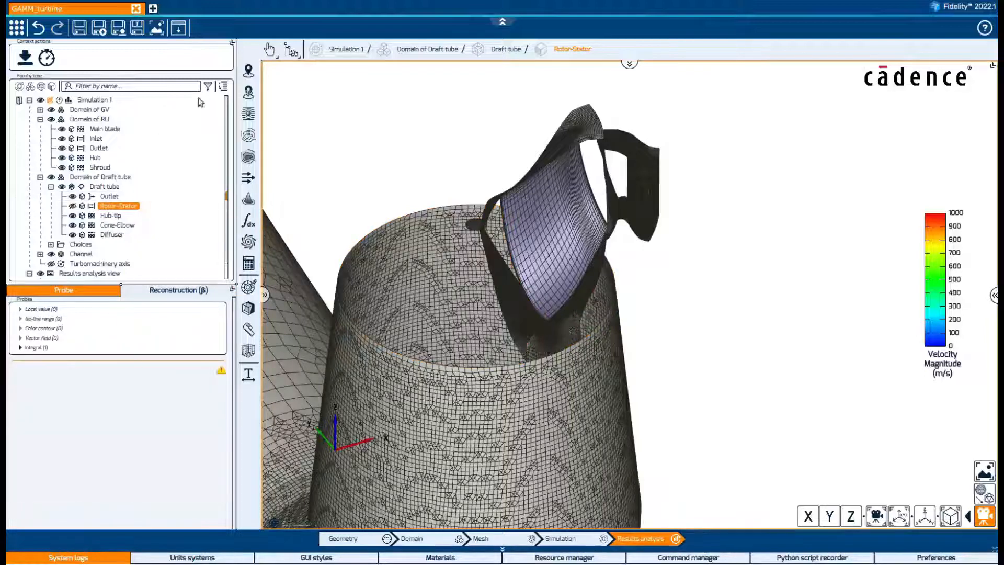
pyautogui.click(248, 91)
pyautogui.click(125, 345)
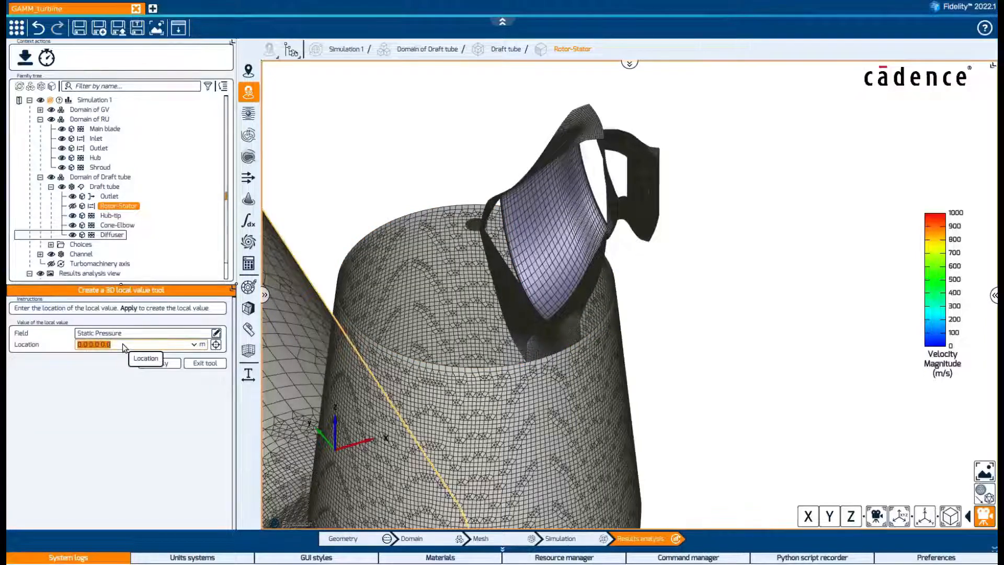
pyautogui.click(216, 345)
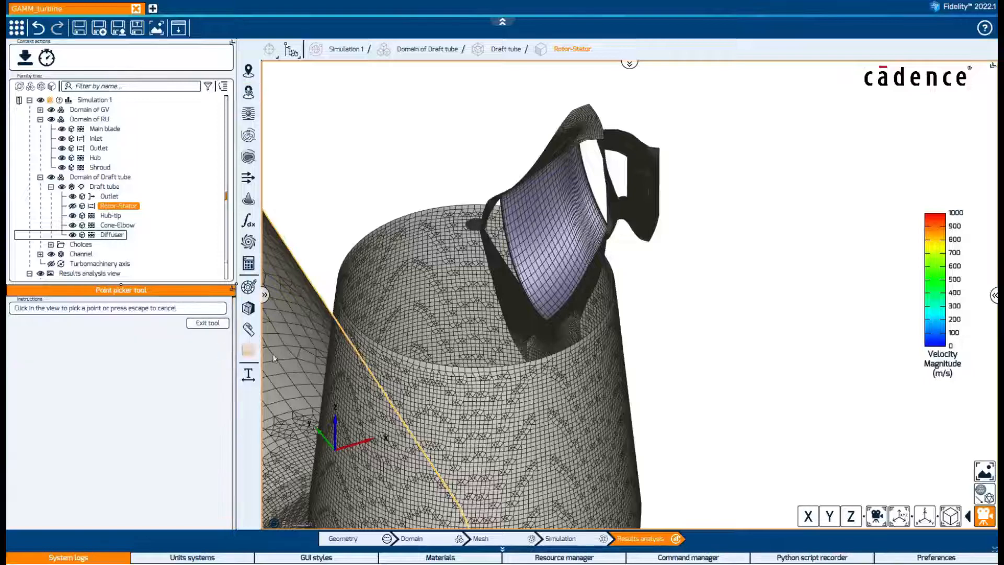
pyautogui.click(458, 256)
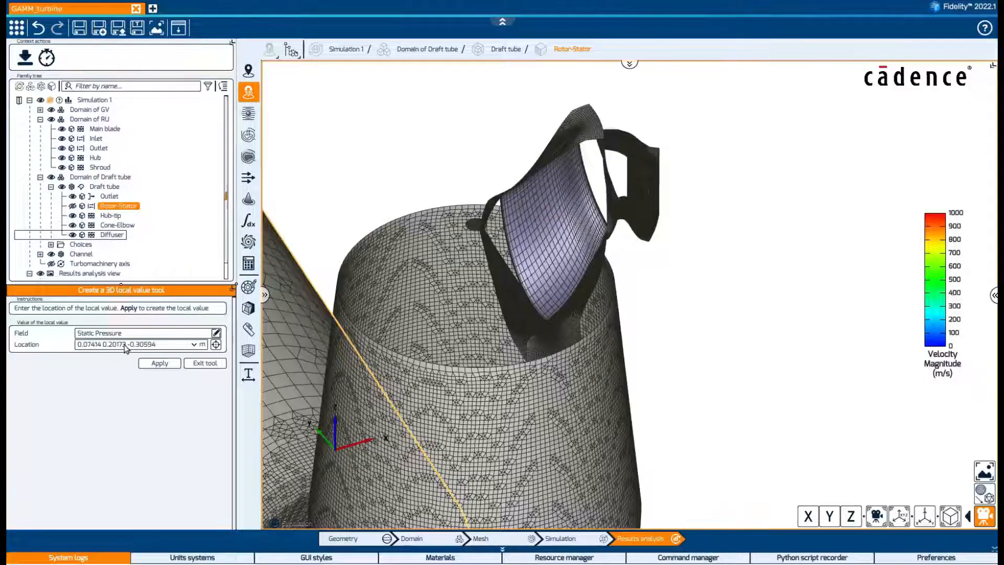
# - Set the local value's location to 0.0 0.0 -0.30594 m and create the Static Pressure local value there
pyautogui.press('Delete')
pyautogui.press('Delete')
pyautogui.press('Delete')
pyautogui.press('Delete')
pyautogui.press('Delete')
pyautogui.press('Delete')
pyautogui.press('Delete')
pyautogui.press('Delete')
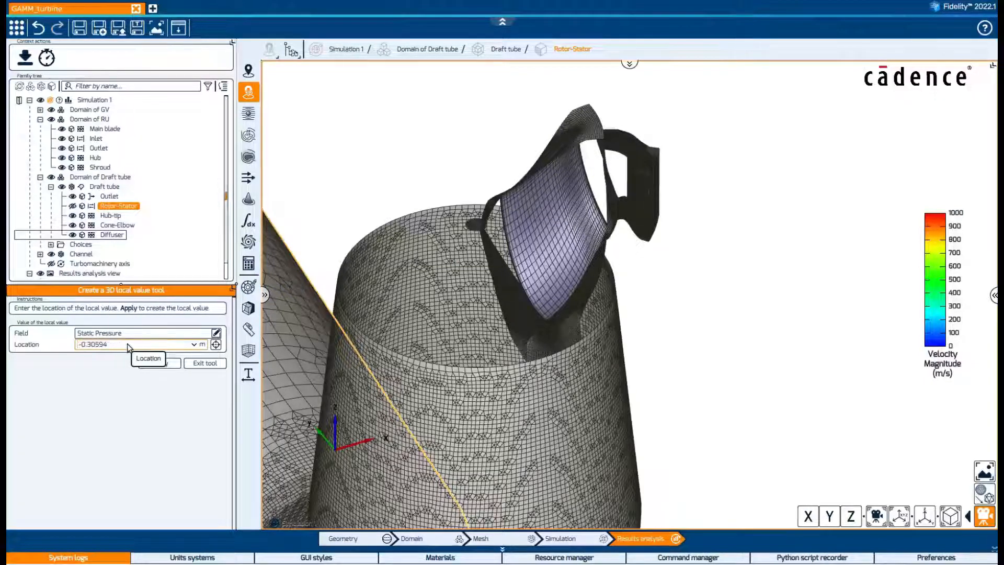
pyautogui.write('0.0 0.0')
pyautogui.moveTo(385, 226); pyautogui.dragTo(584, 372)
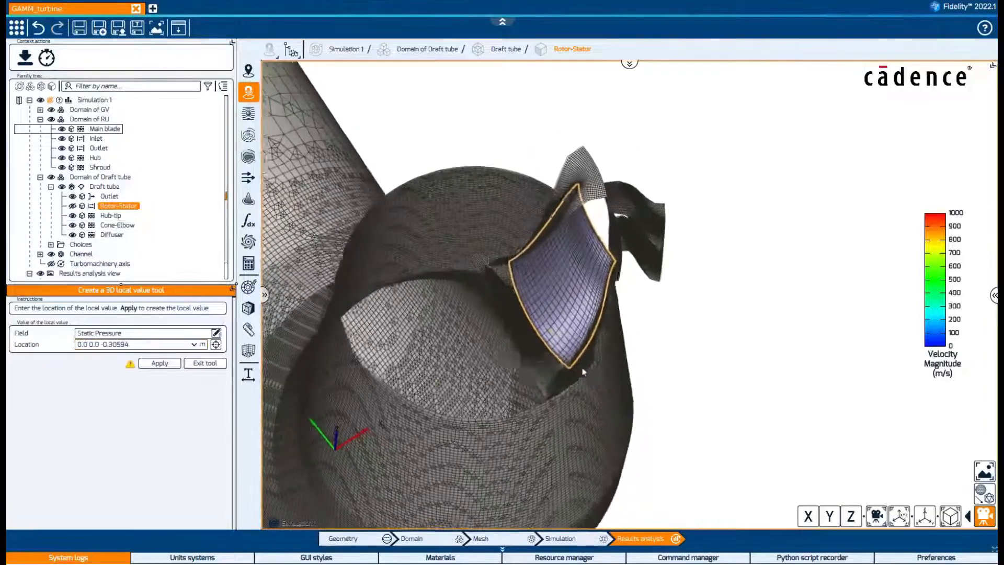
pyautogui.moveTo(393, 381); pyautogui.dragTo(495, 361)
pyautogui.click(204, 363)
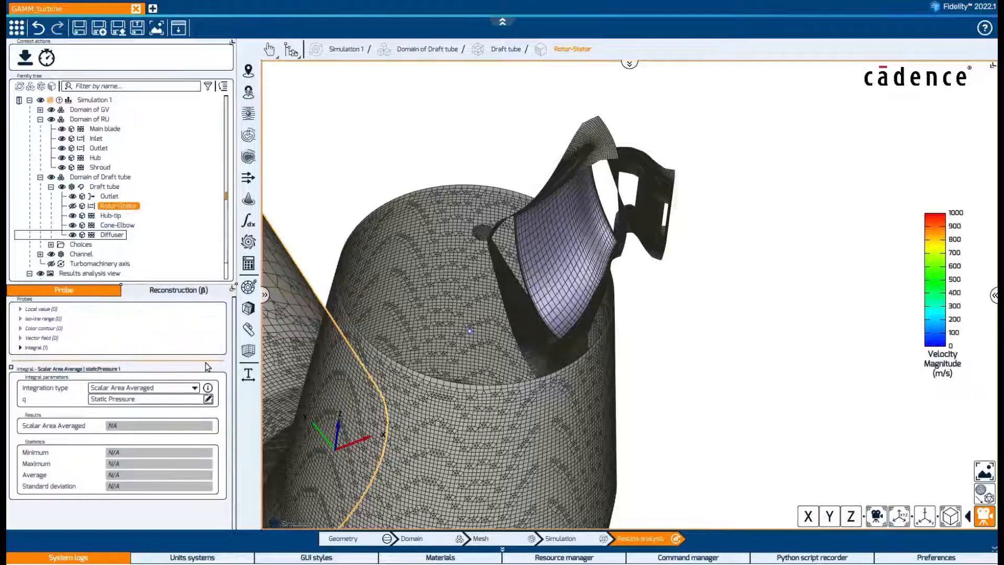
# - Examine the local value, color contour, vector field and integral probes listed for the results analysis view
pyautogui.click(86, 273)
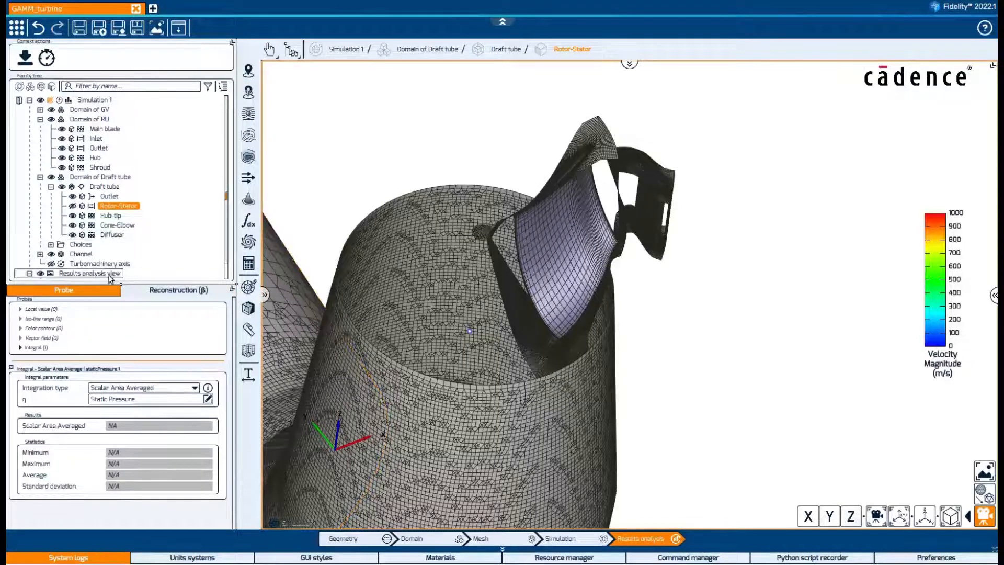
pyautogui.click(20, 309)
pyautogui.click(20, 344)
pyautogui.click(20, 371)
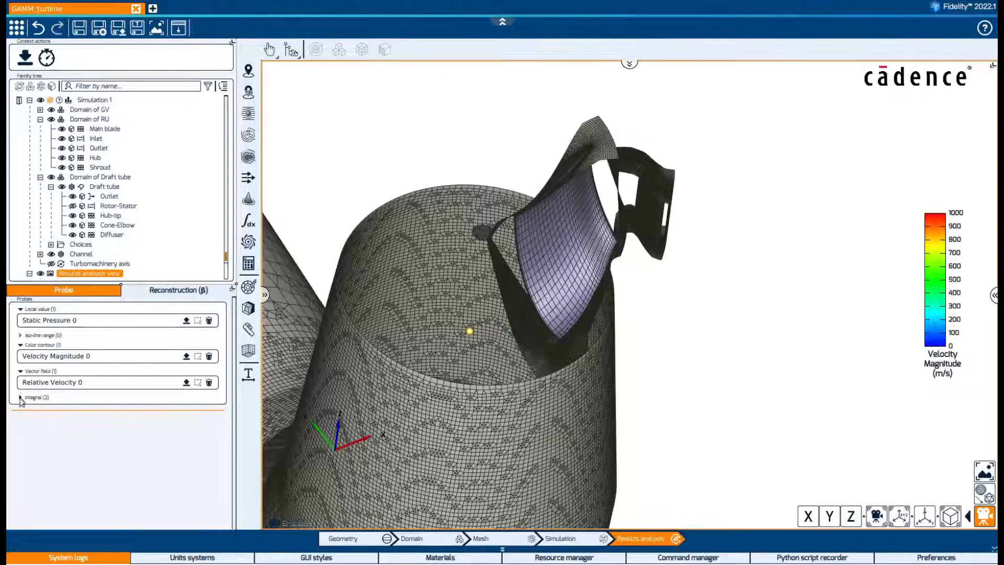
pyautogui.click(20, 397)
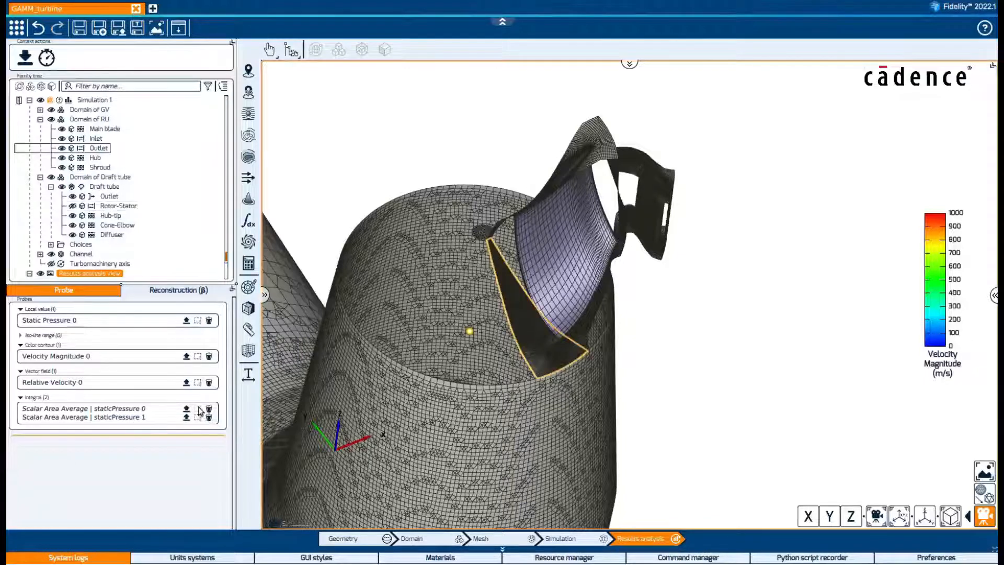
# - Duplicate the Pressure coefficient formula in the derived quantity manager and name the copy Pressure coefficient_hydro with symbol pressureCoefficient_hydro
pyautogui.click(249, 264)
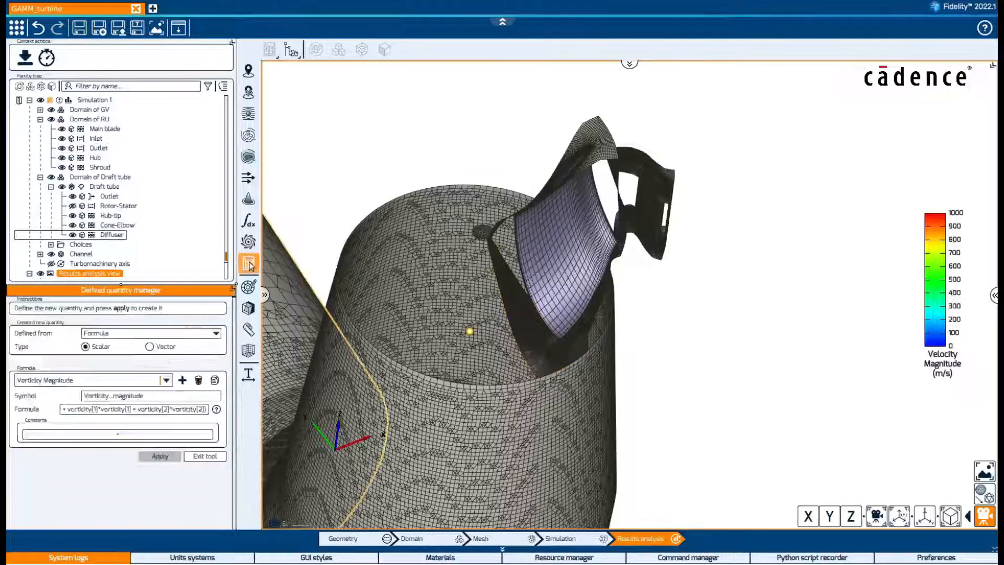
pyautogui.click(166, 380)
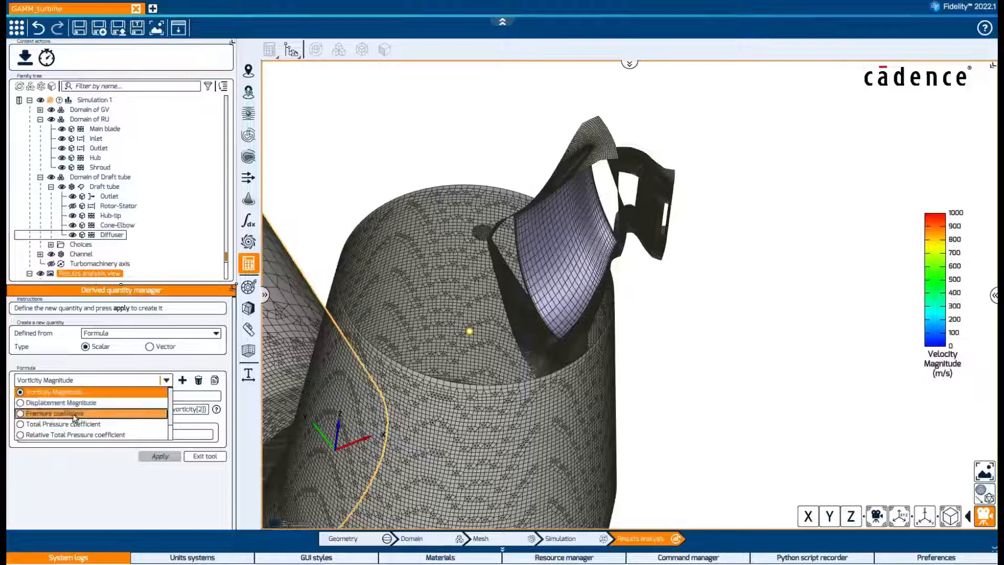
pyautogui.click(74, 414)
pyautogui.click(214, 380)
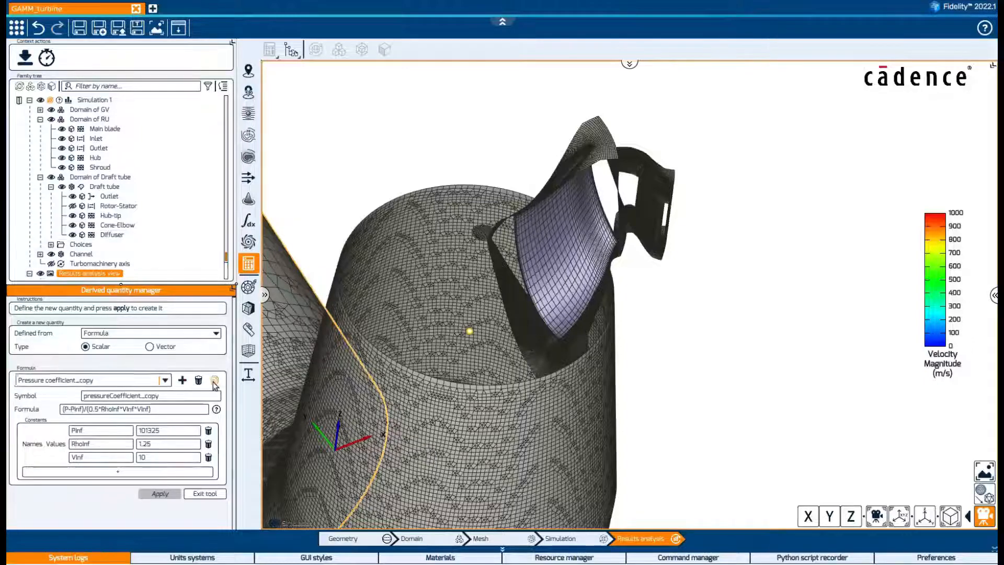
pyautogui.click(137, 383)
pyautogui.write('hyd')
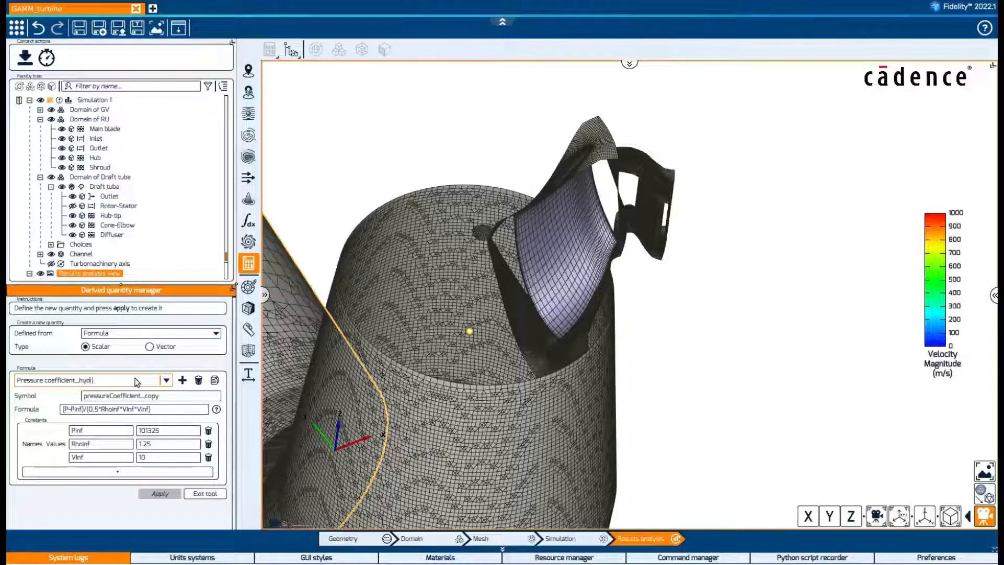
pyautogui.write('ro')
pyautogui.press('Tab')
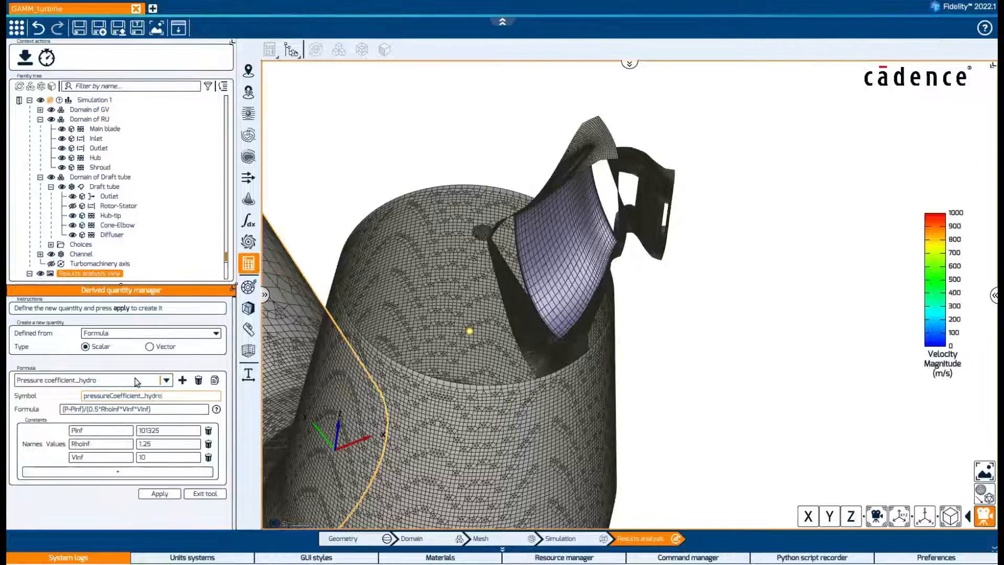
# - Change the formula of Pressure coefficient_hydro to (P-Pout)/Ptot_in
pyautogui.press('Tab')
pyautogui.press('Tab')
pyautogui.moveTo(153, 409); pyautogui.dragTo(90, 416)
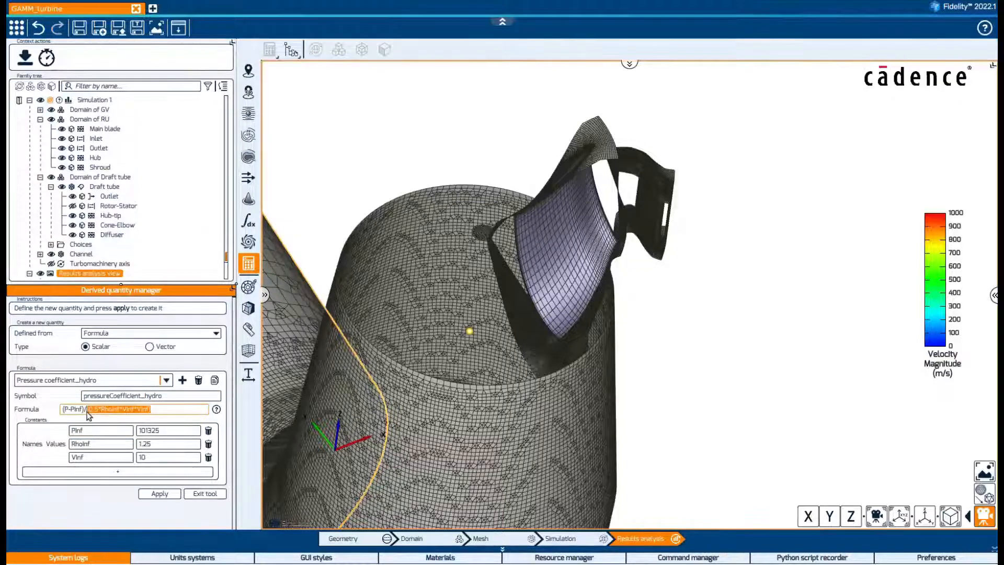
pyautogui.write('P')
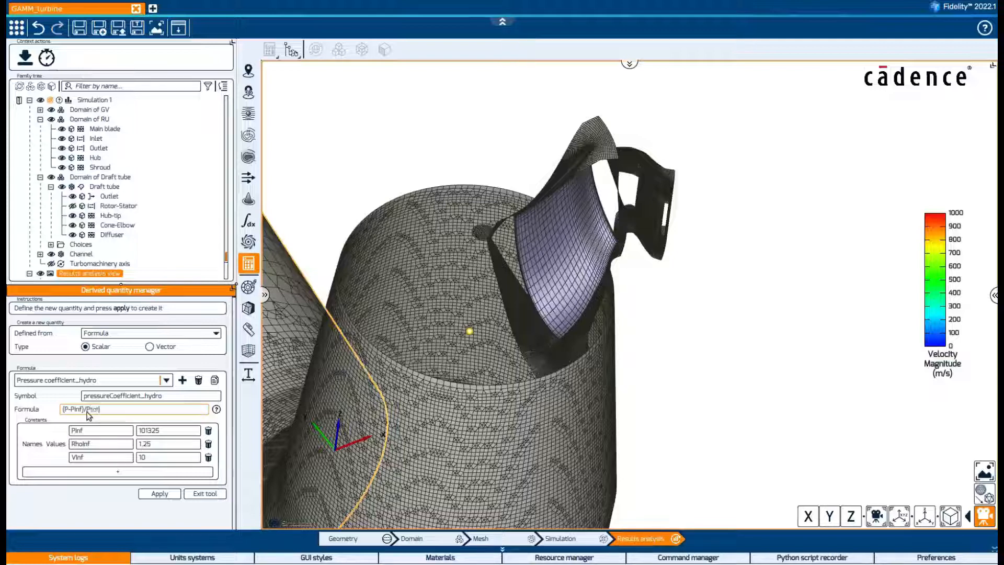
pyautogui.write('tot_in')
# - Rename the formula's first two constants Pout and Ptot_in, and set the value of Ptot_in to 159500
pyautogui.doubleClick(96, 431)
pyautogui.write('P')
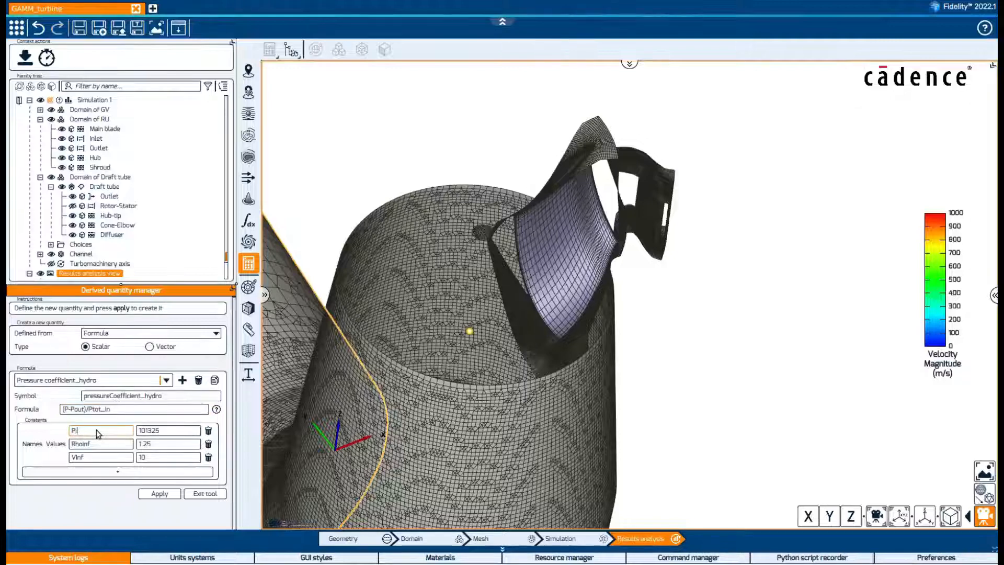
pyautogui.write('out')
pyautogui.press('Tab')
pyautogui.press('Tab')
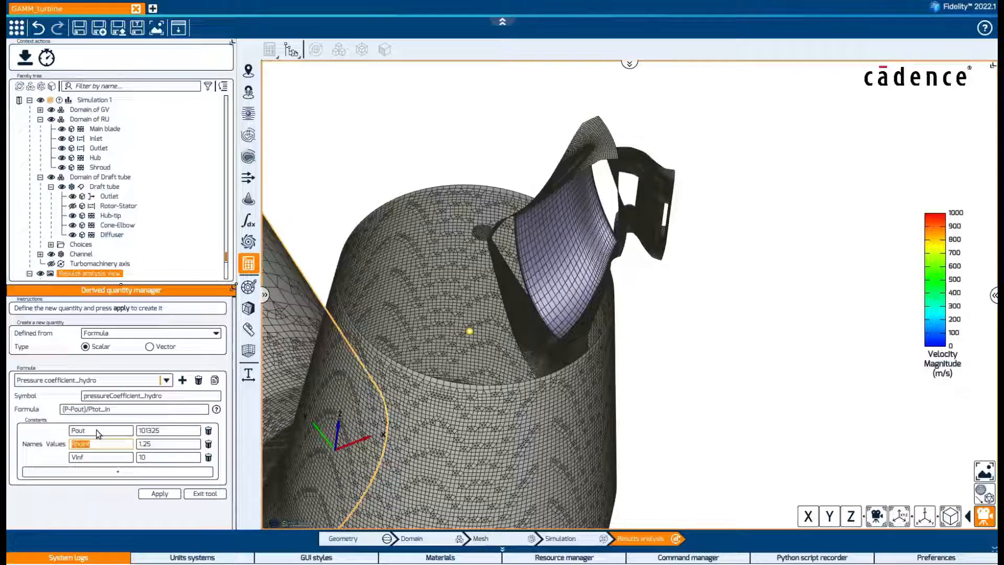
pyautogui.write('Ptot_in')
pyautogui.press('Tab')
pyautogui.write('1595')
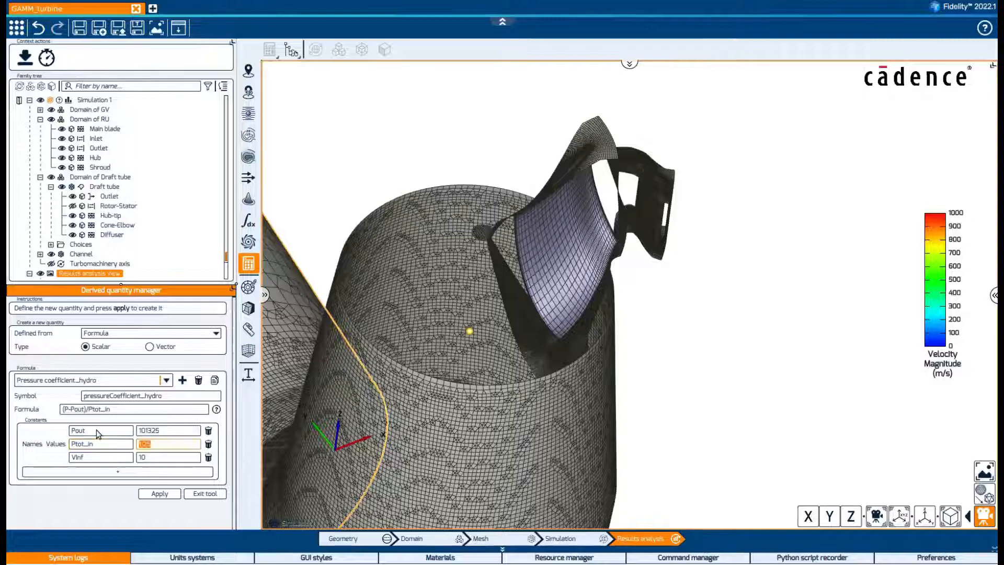
pyautogui.write('00')
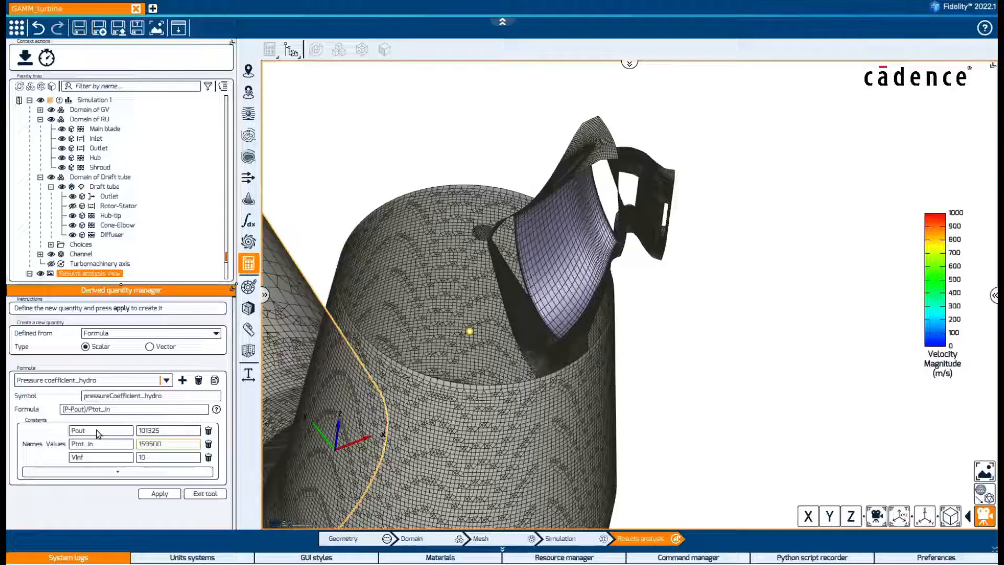
# - Delete the unused VInf constant and create the Pressure coefficient_hydro quantity, closing the derived quantity manager
pyautogui.click(208, 458)
pyautogui.click(159, 480)
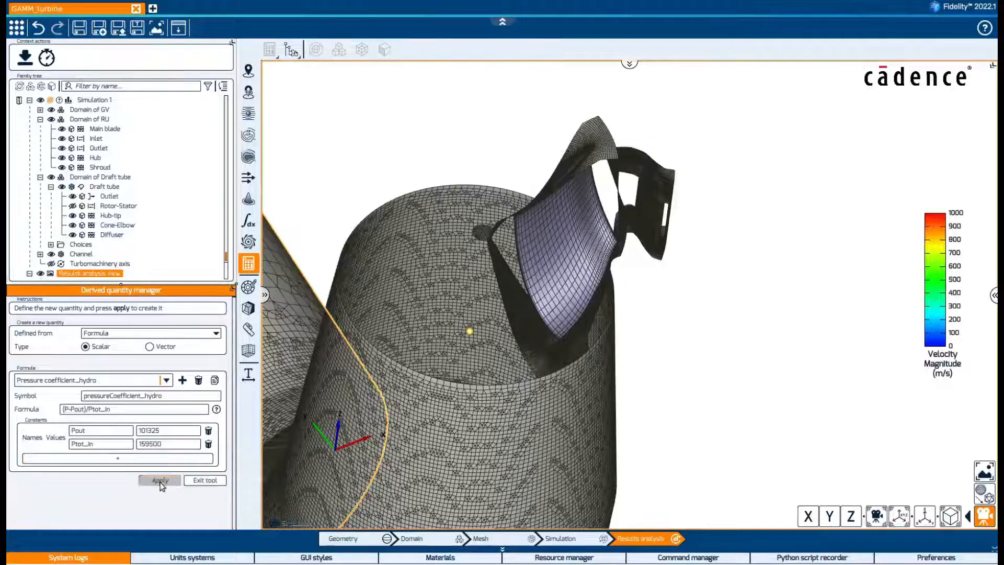
pyautogui.click(203, 480)
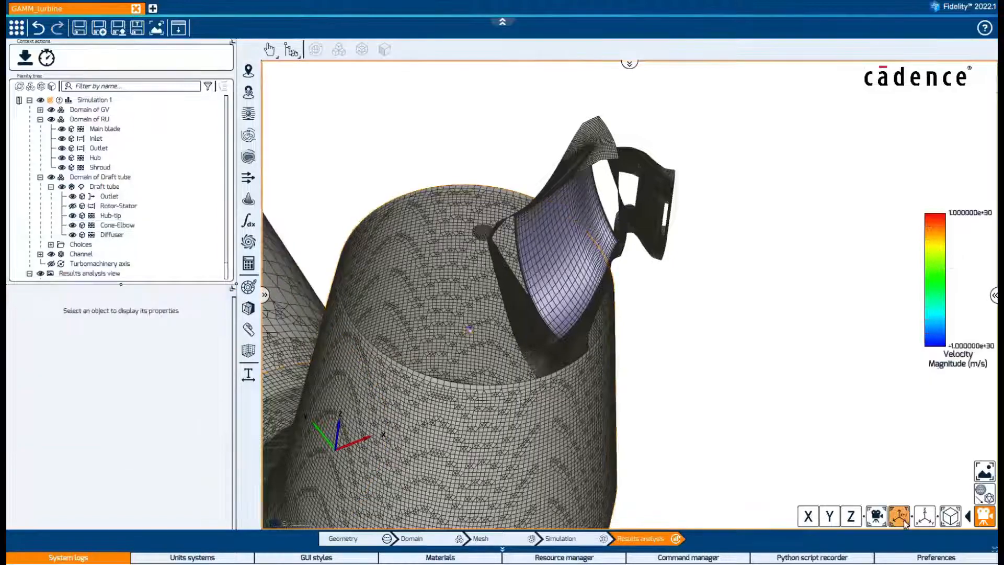
# - Start the parallel computation of Simulation 1 and display its residuals chart and quantity table
pyautogui.click(899, 517)
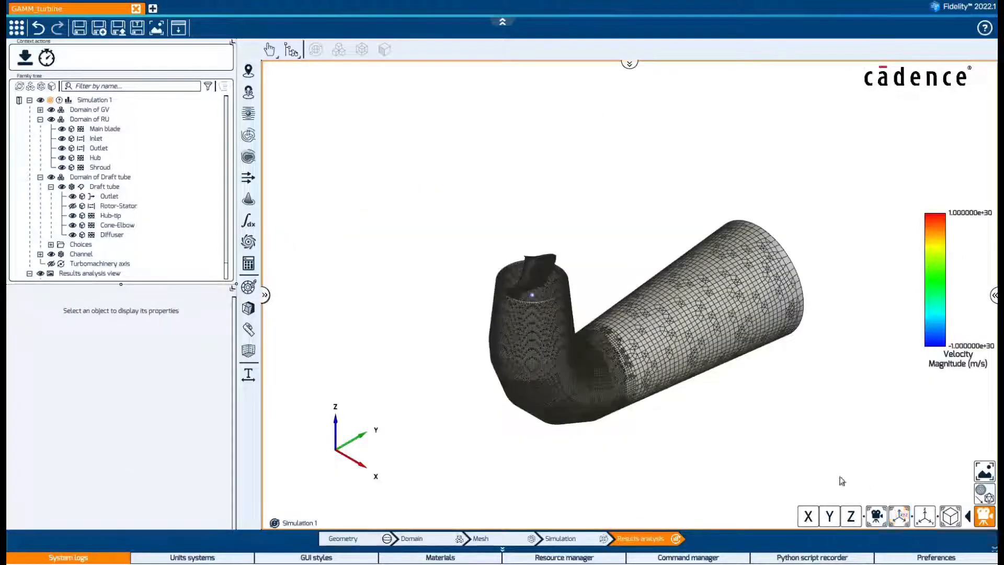
pyautogui.click(578, 545)
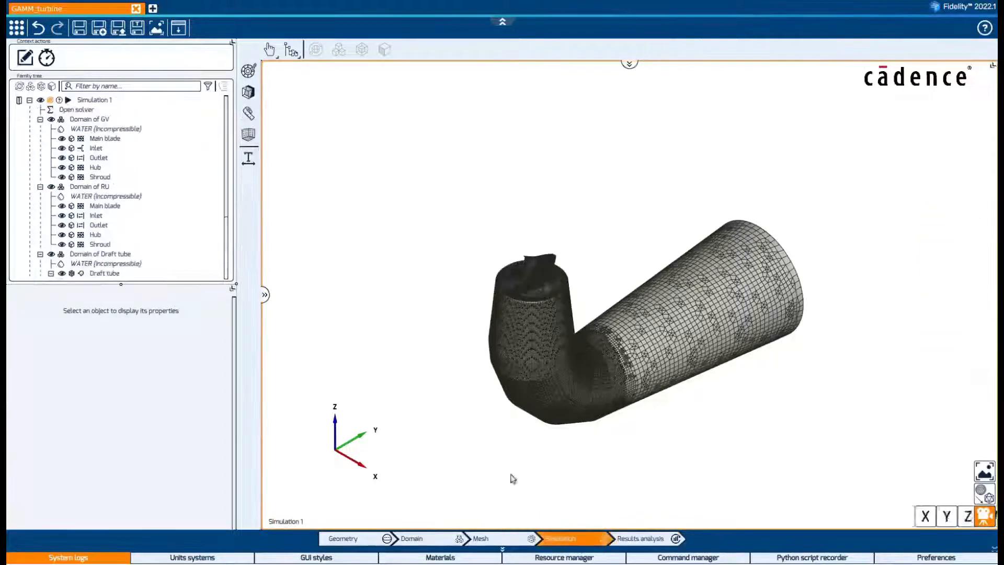
pyautogui.click(95, 100)
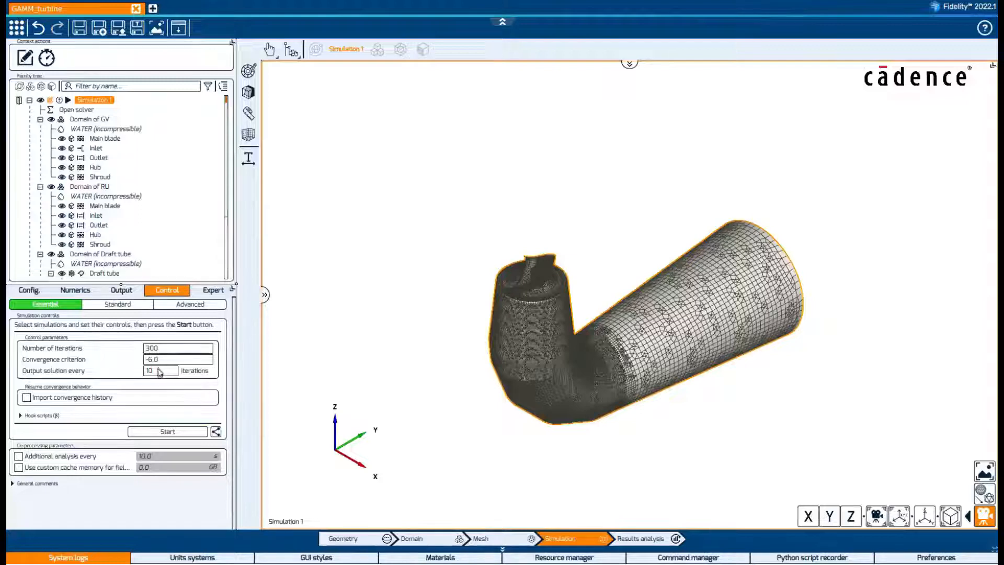
pyautogui.click(215, 432)
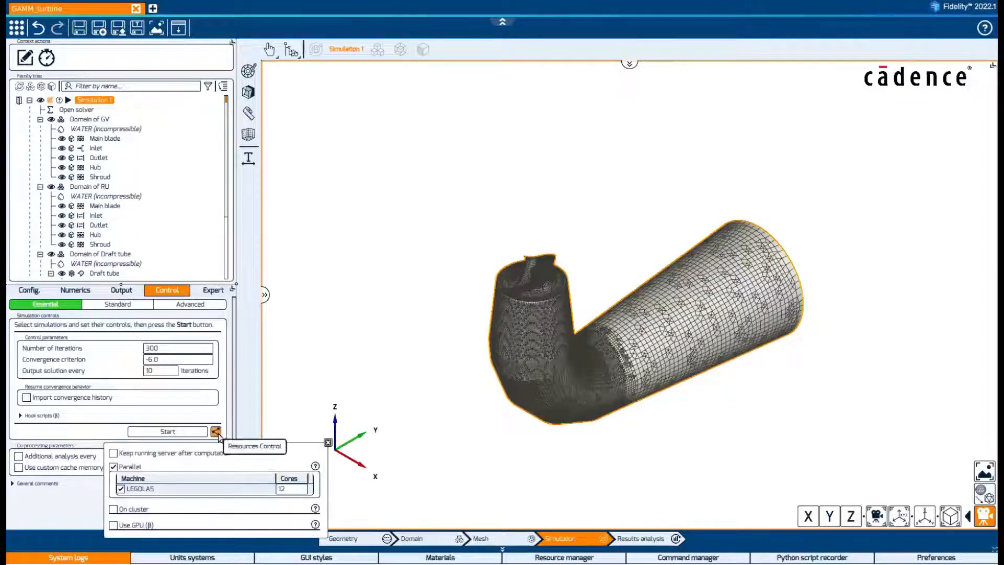
pyautogui.click(186, 432)
pyautogui.click(455, 291)
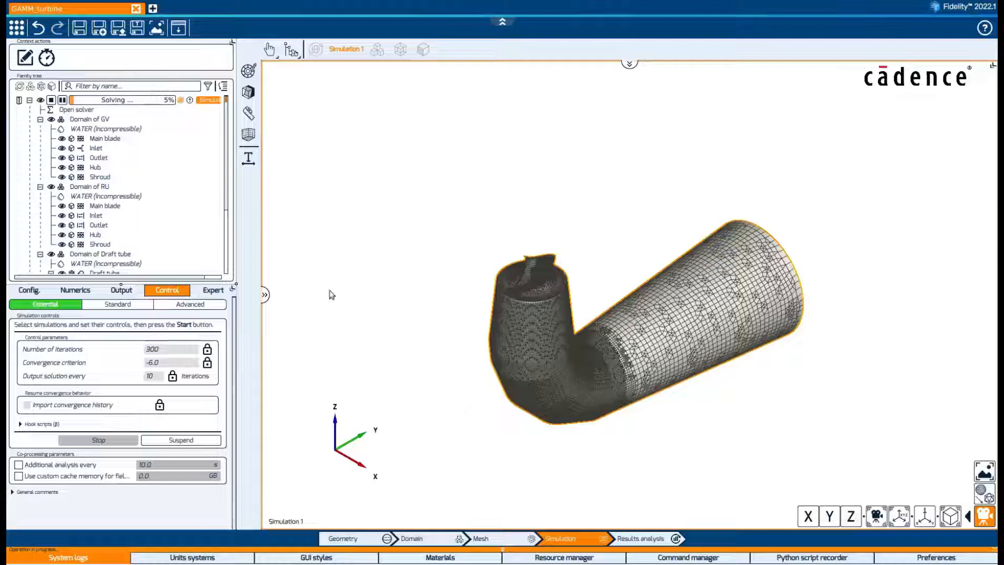
pyautogui.click(265, 295)
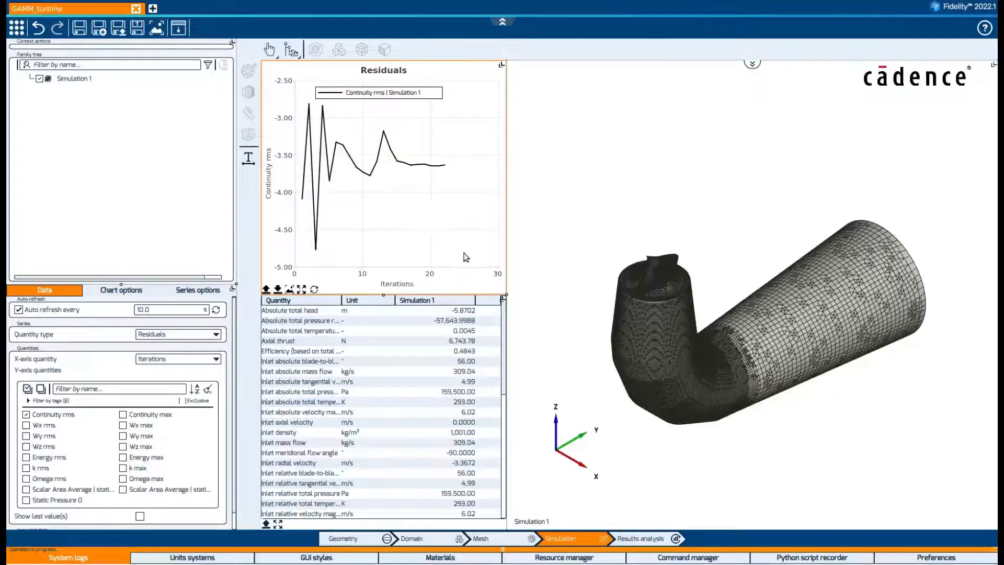
pyautogui.click(608, 226)
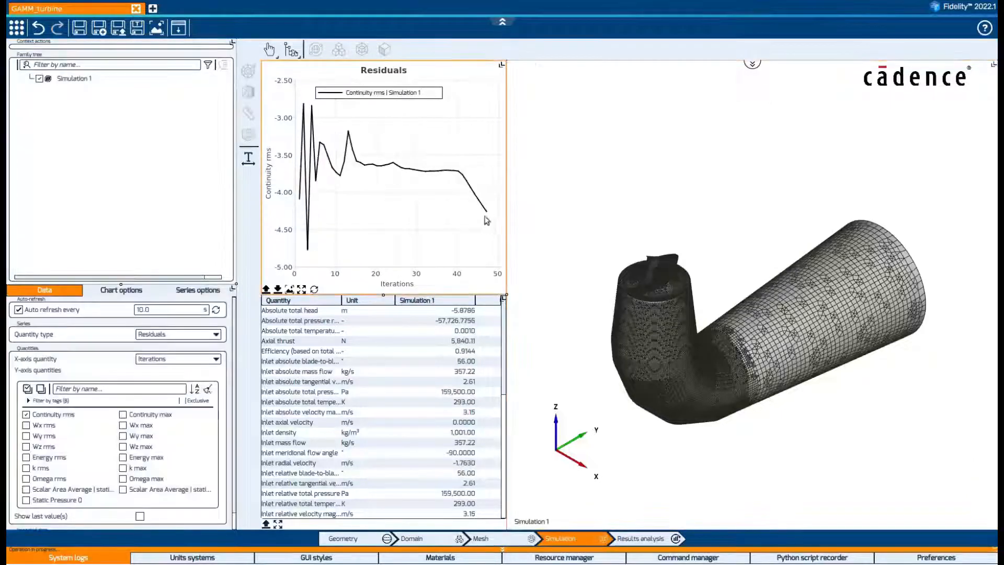
# - Show the first Cutting Plane in the results analysis and cut the turbine geometry open along it
pyautogui.click(642, 539)
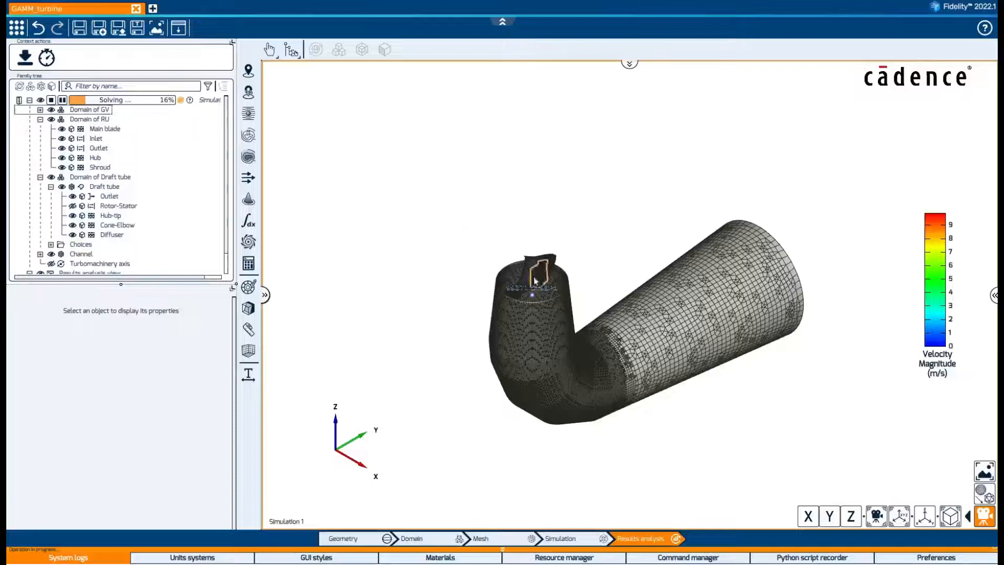
pyautogui.scroll(-3, 173, 215)
pyautogui.click(51, 260)
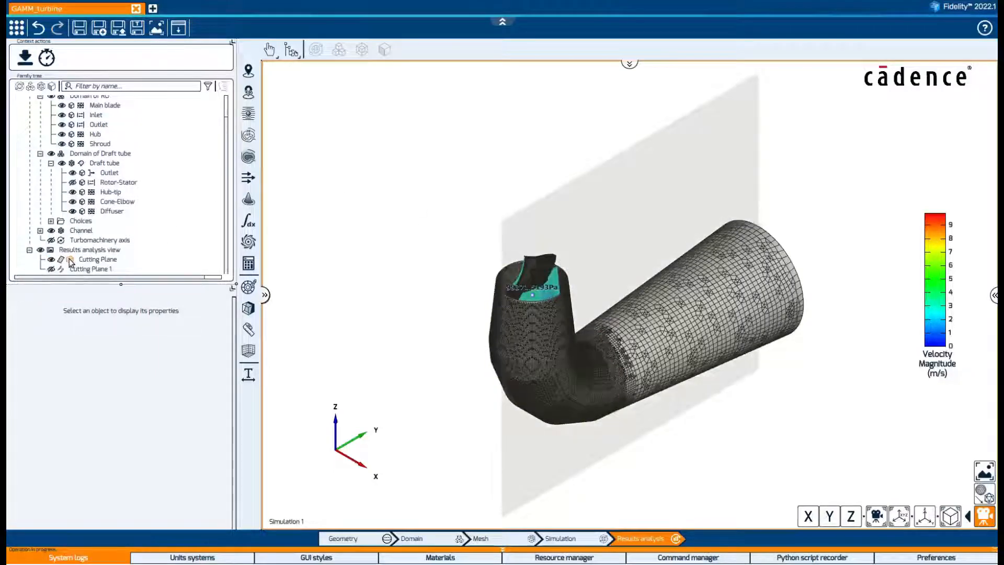
pyautogui.click(71, 260)
# - Switch the Velocity Magnitude colormap to stripes with 20 ticks
pyautogui.rightClick(937, 289)
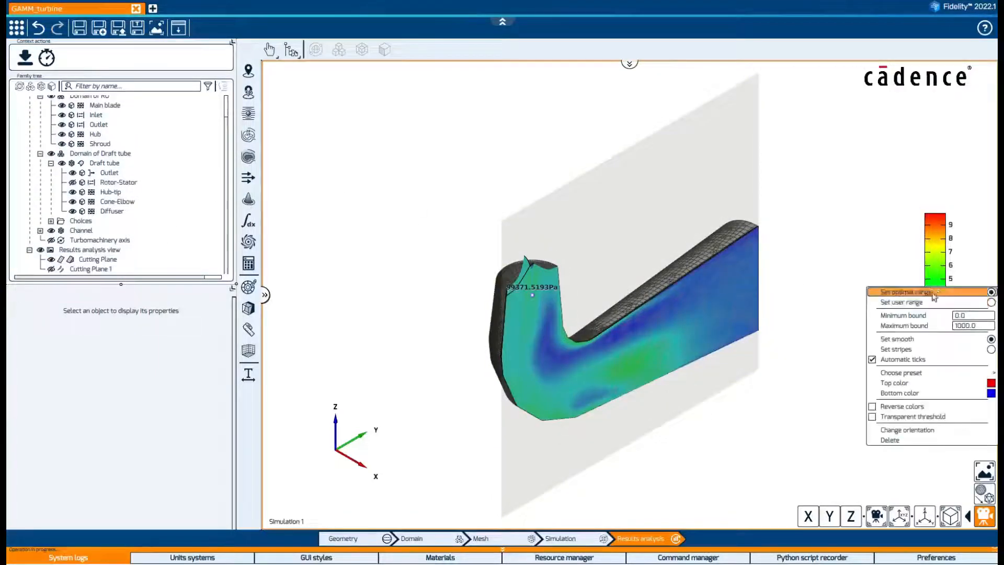
pyautogui.click(990, 349)
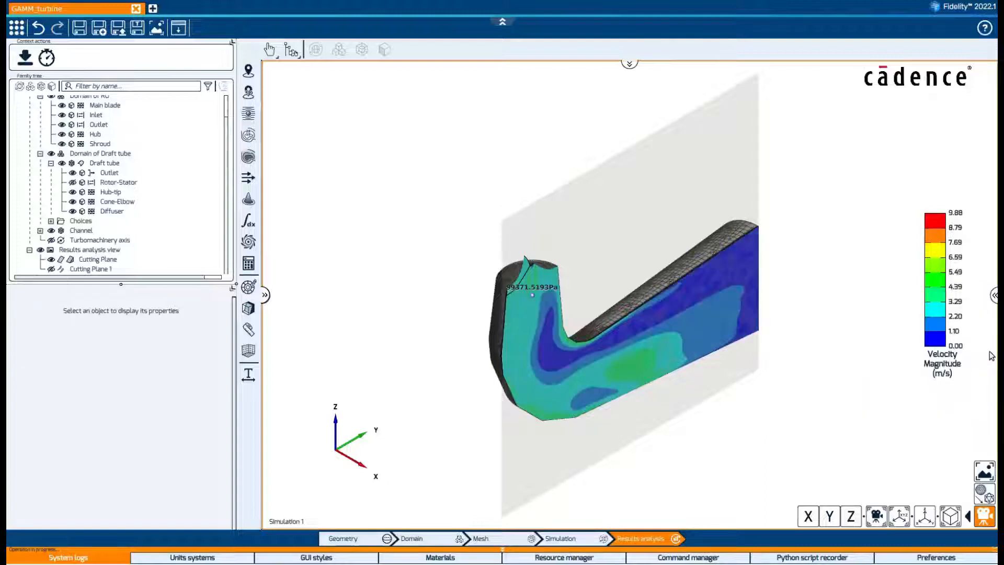
pyautogui.rightClick(938, 313)
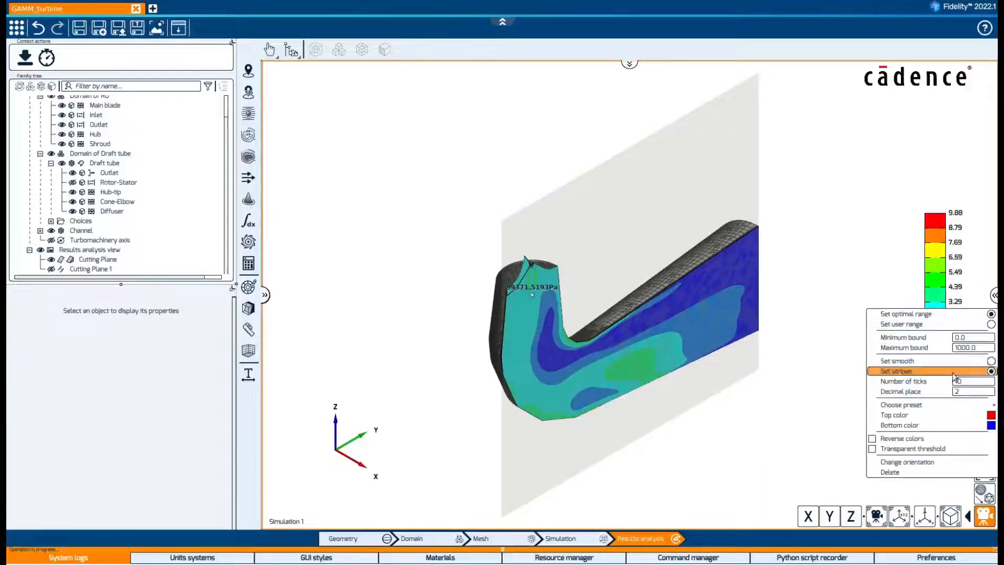
pyautogui.click(968, 385)
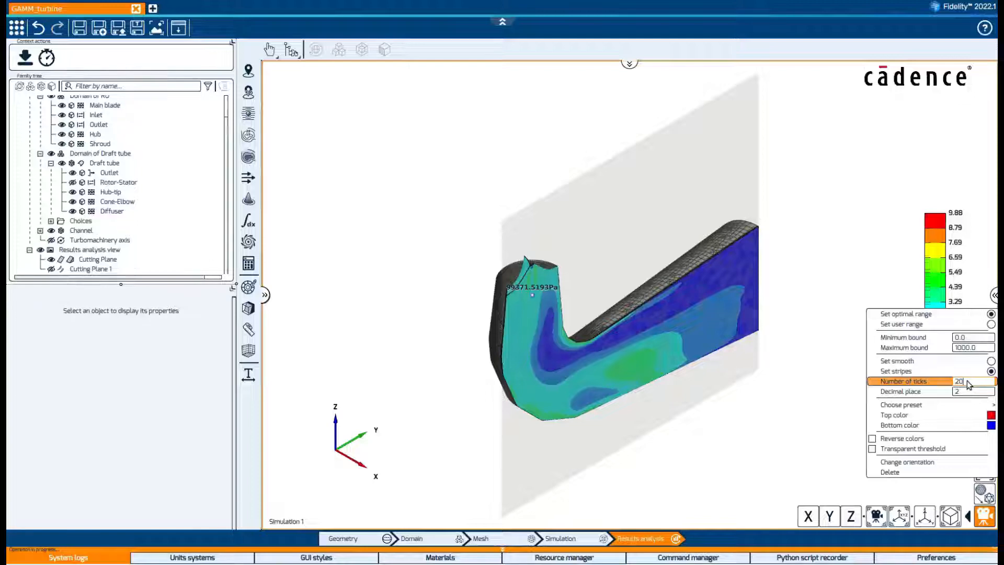
pyautogui.write('20')
pyautogui.press('Return')
pyautogui.moveTo(756, 467); pyautogui.dragTo(639, 448)
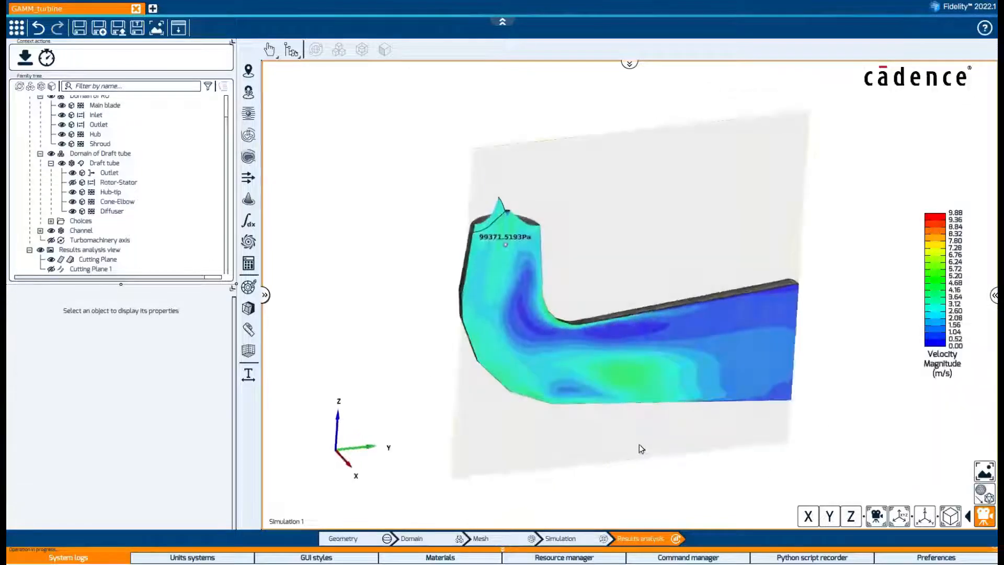
# - Display Cutting Plane 1 instead of Cutting Plane and set its Relative Velocity vector size factor to 0.5
pyautogui.click(61, 259)
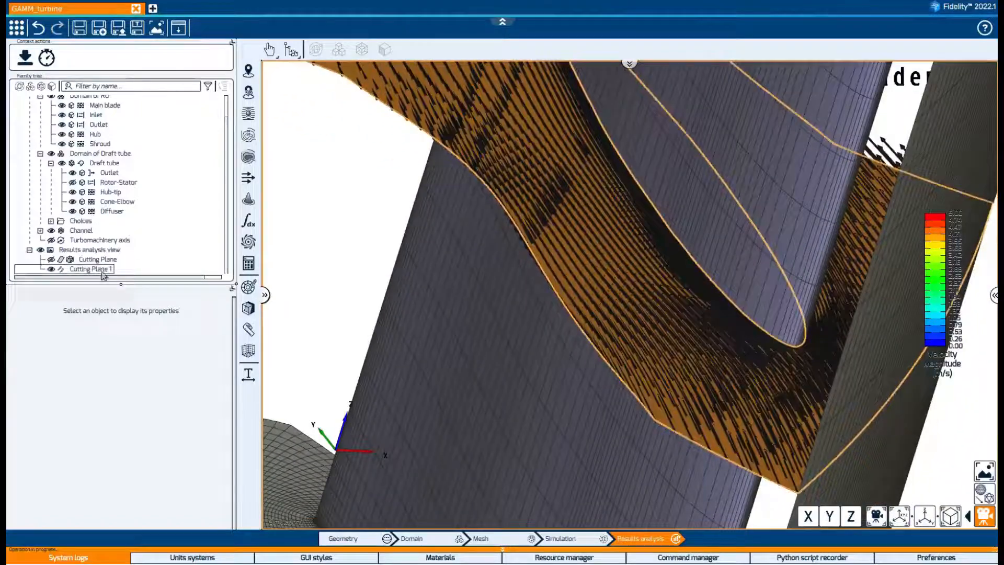
pyautogui.click(103, 271)
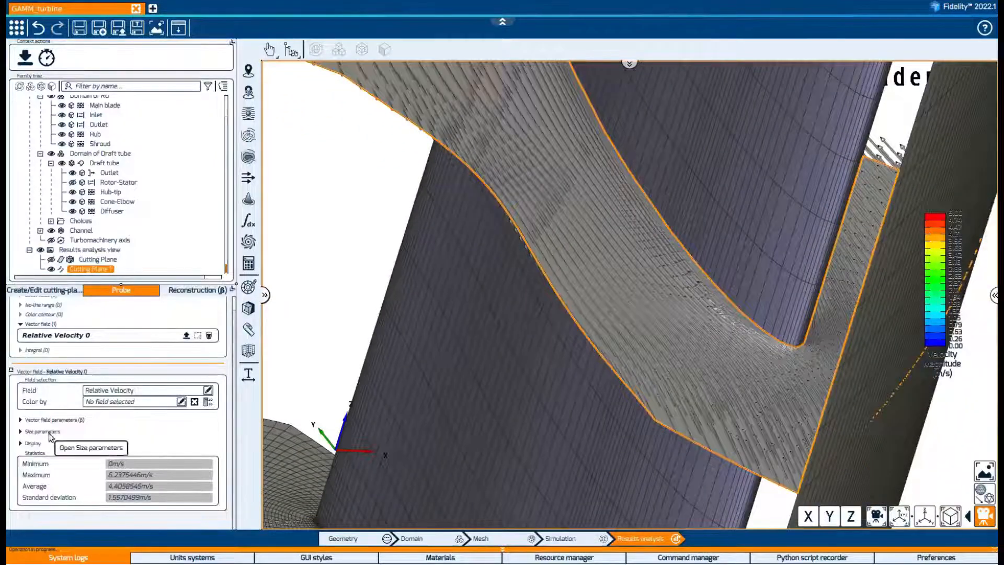
pyautogui.click(71, 432)
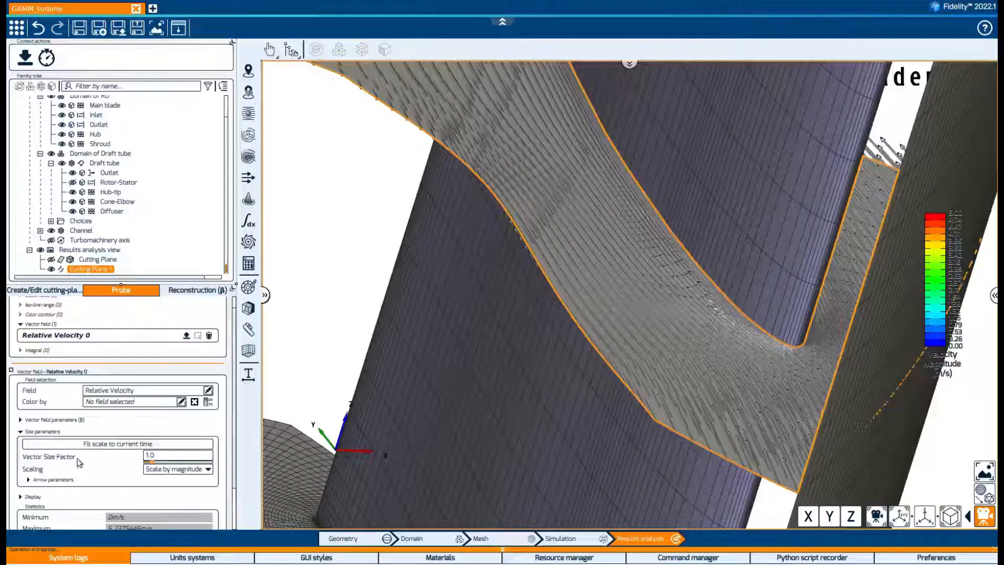
pyautogui.moveTo(150, 463); pyautogui.dragTo(149, 463)
pyautogui.doubleClick(150, 456)
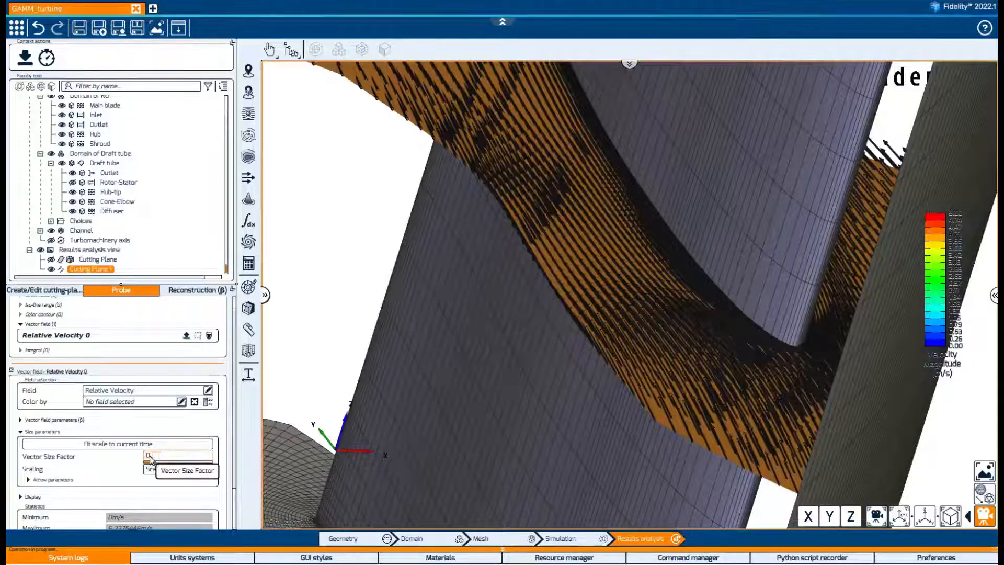
pyautogui.write('0.5')
pyautogui.press('Return')
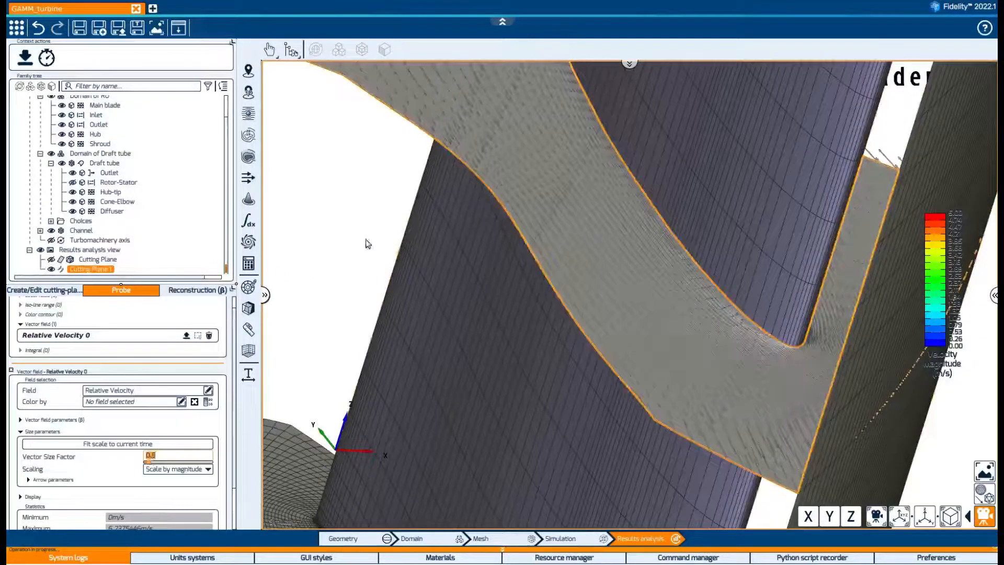
# - Examine the relative velocity vectors on Cutting Plane 1 around the guide vane and runner blades
pyautogui.click(957, 441)
pyautogui.scroll(-3, 671, 269)
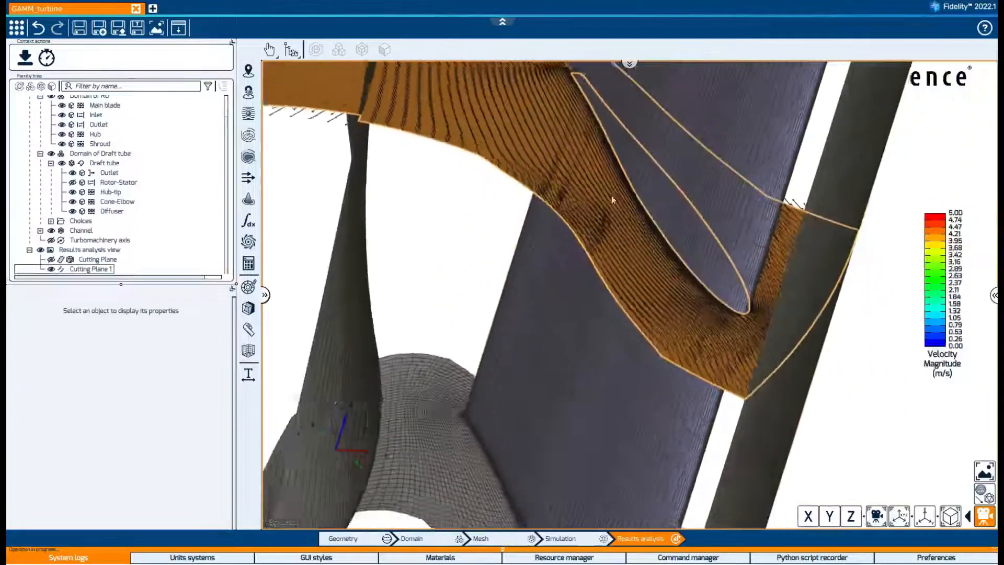
pyautogui.scroll(-2, 614, 199)
pyautogui.moveTo(554, 155); pyautogui.dragTo(758, 354, button='middle')
pyautogui.scroll(2, 539, 303)
pyautogui.moveTo(448, 253); pyautogui.dragTo(582, 291, button='middle')
pyautogui.scroll(1, 582, 291)
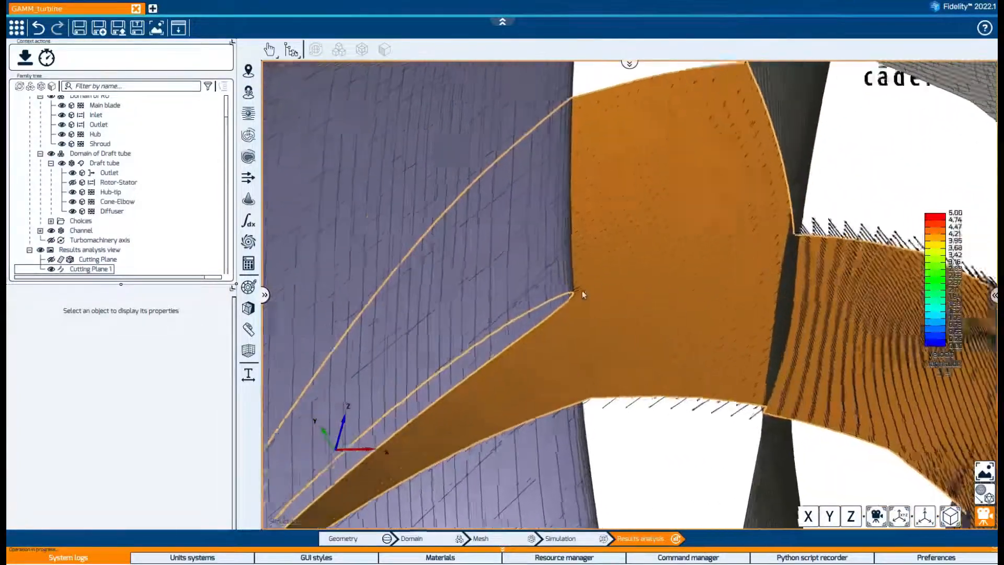
pyautogui.scroll(1, 582, 291)
pyautogui.click(658, 315)
pyautogui.click(661, 476)
pyautogui.moveTo(654, 408); pyautogui.dragTo(631, 278)
pyautogui.scroll(2, 654, 399)
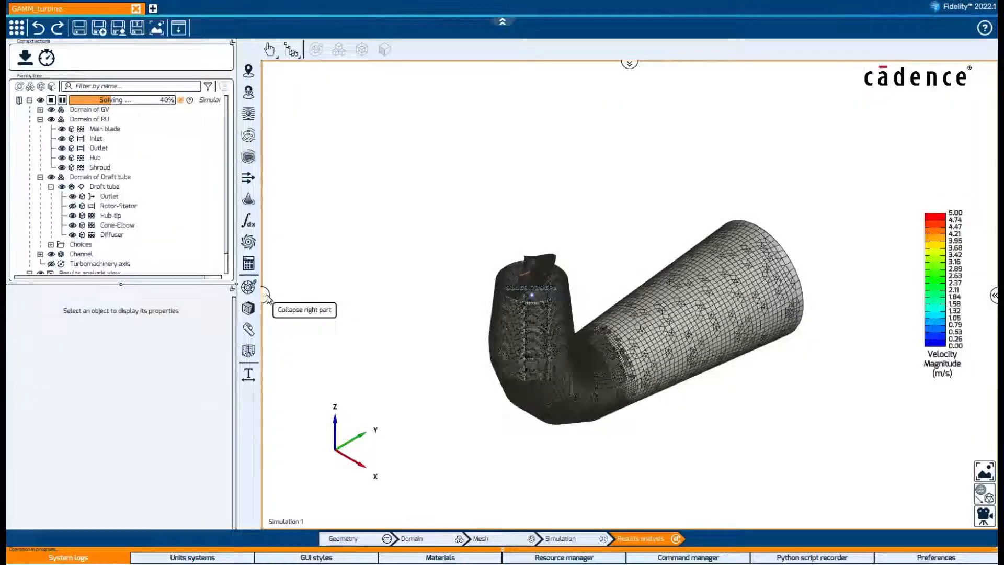
# - Show the monitoring views and replace the convergence monitor with a new empty chart view
pyautogui.click(265, 296)
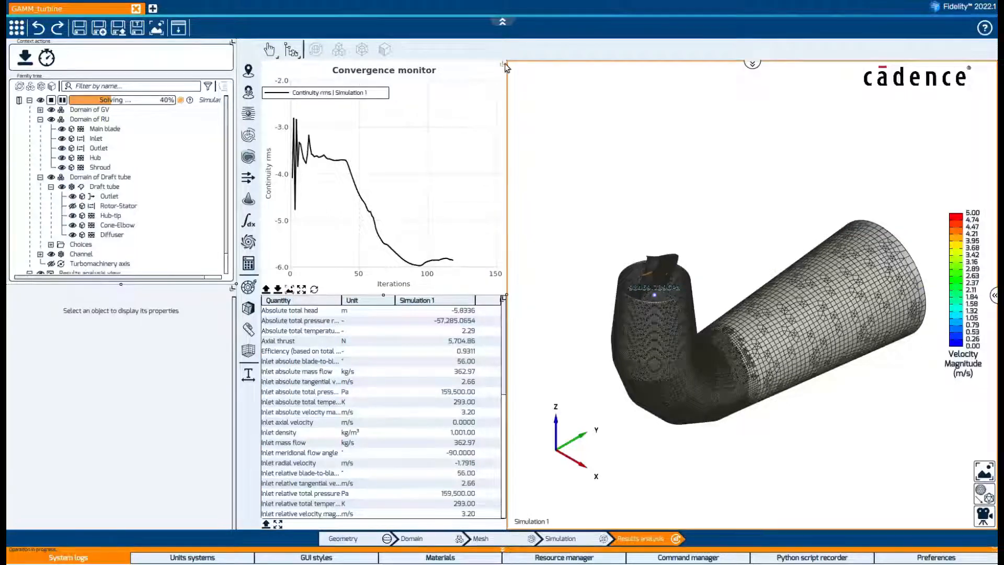
pyautogui.moveTo(443, 68)
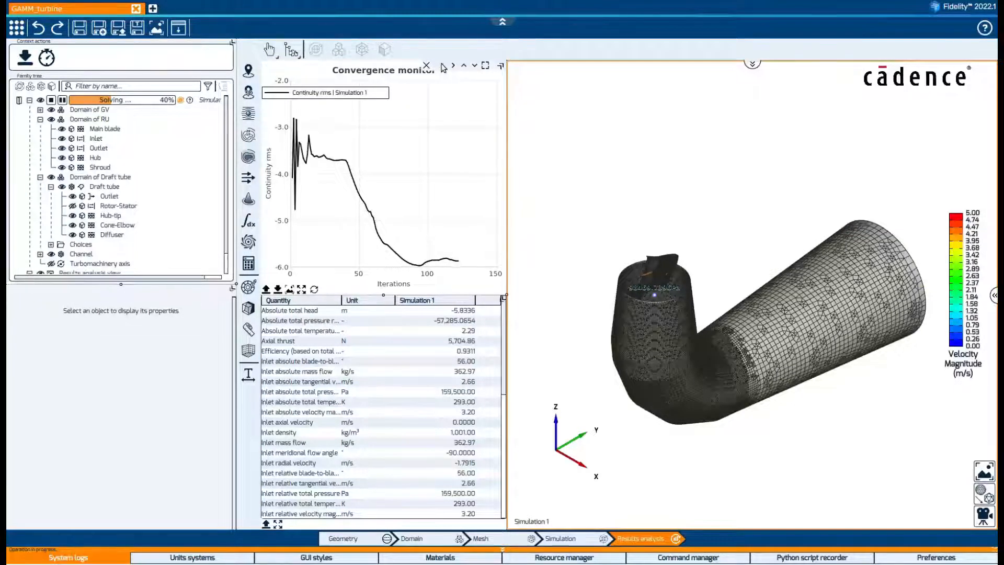
pyautogui.click(444, 67)
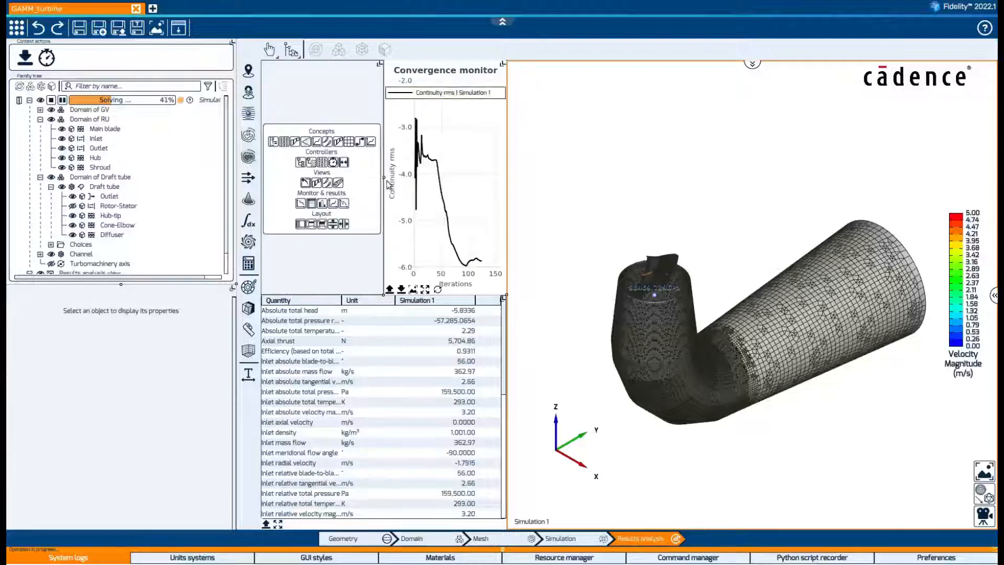
pyautogui.click(393, 179)
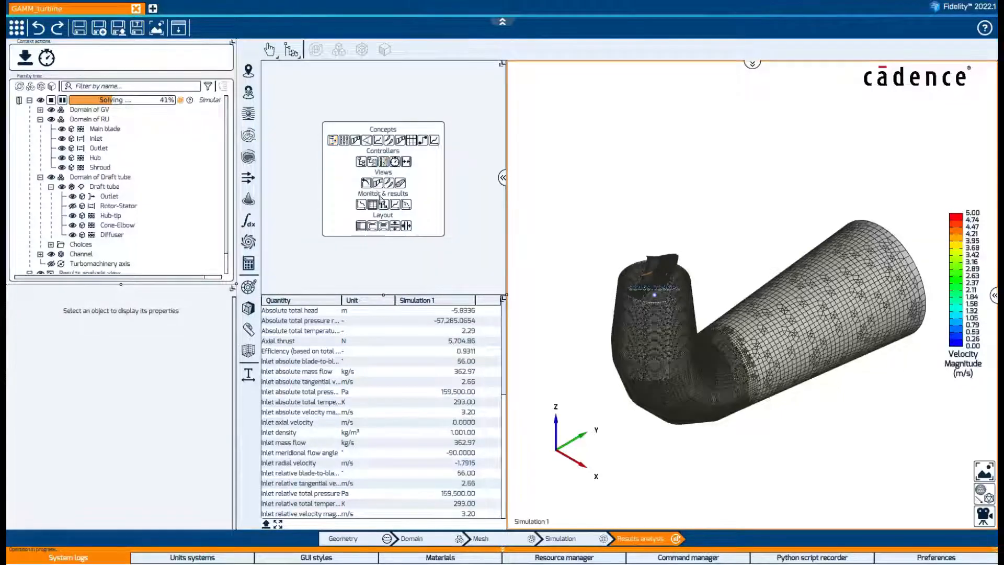
pyautogui.click(434, 141)
pyautogui.click(425, 150)
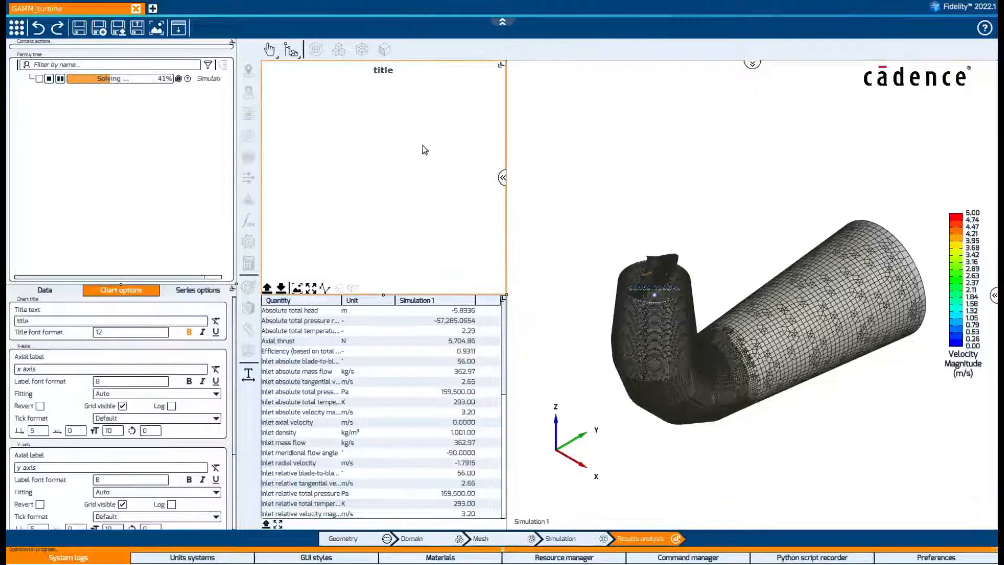
# - Set the new chart's title to Blade pressure coeff
pyautogui.doubleClick(76, 323)
pyautogui.write('Blade pressure coeff')
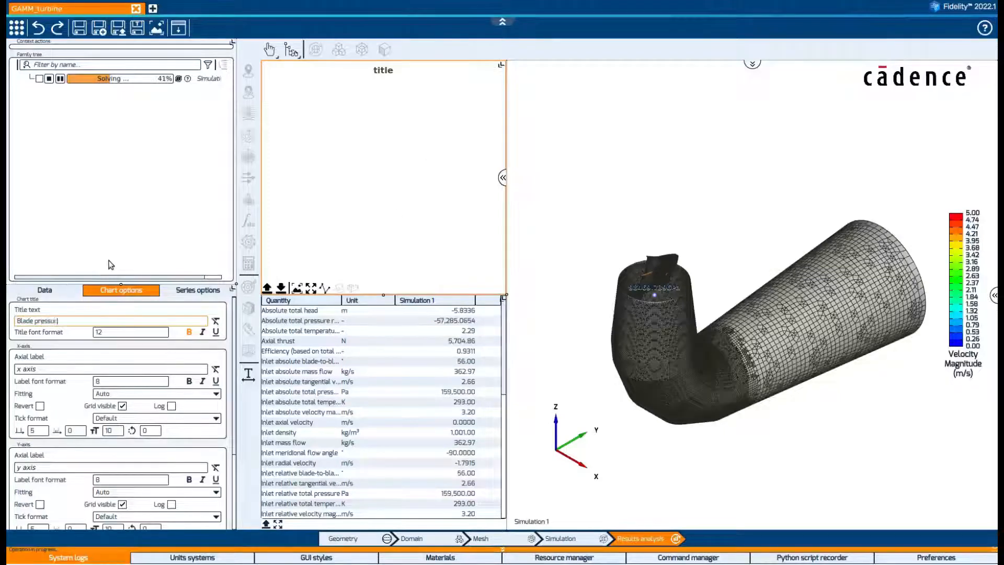
pyautogui.press('Return')
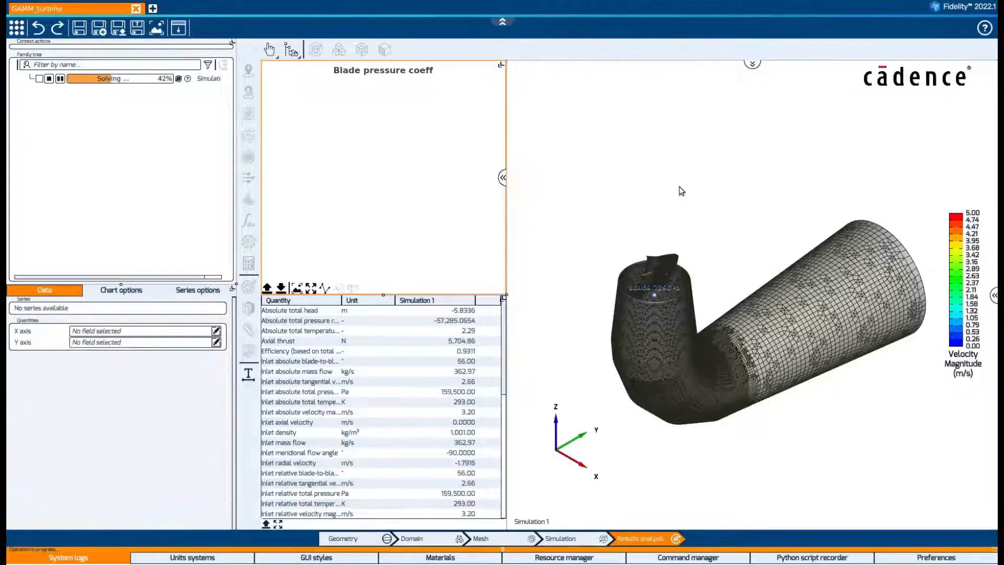
# - Add a curve to the Blade pressure coeff chart from the intersection of the RU Main blade with Cutting Plane 1
pyautogui.click(632, 218)
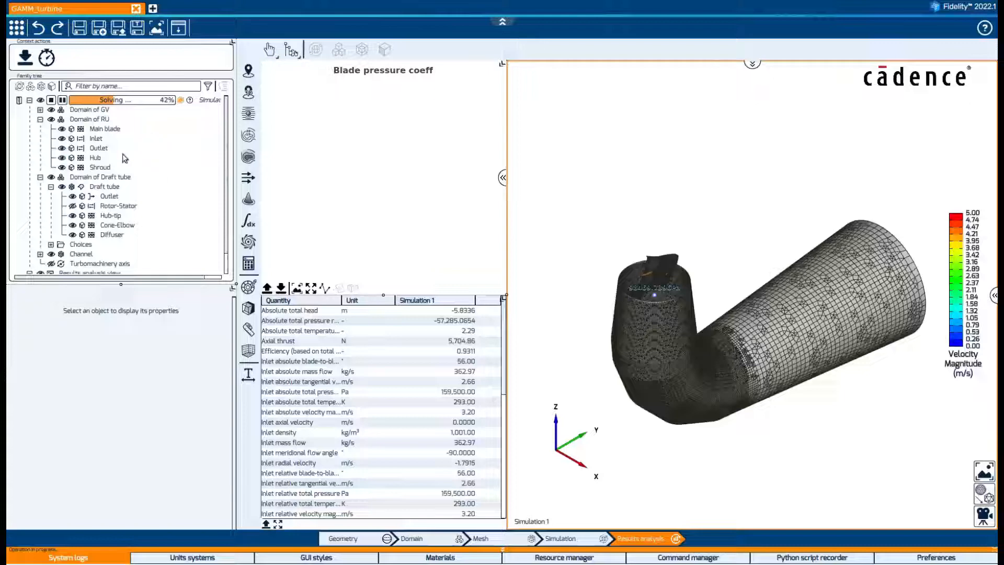
pyautogui.click(105, 129)
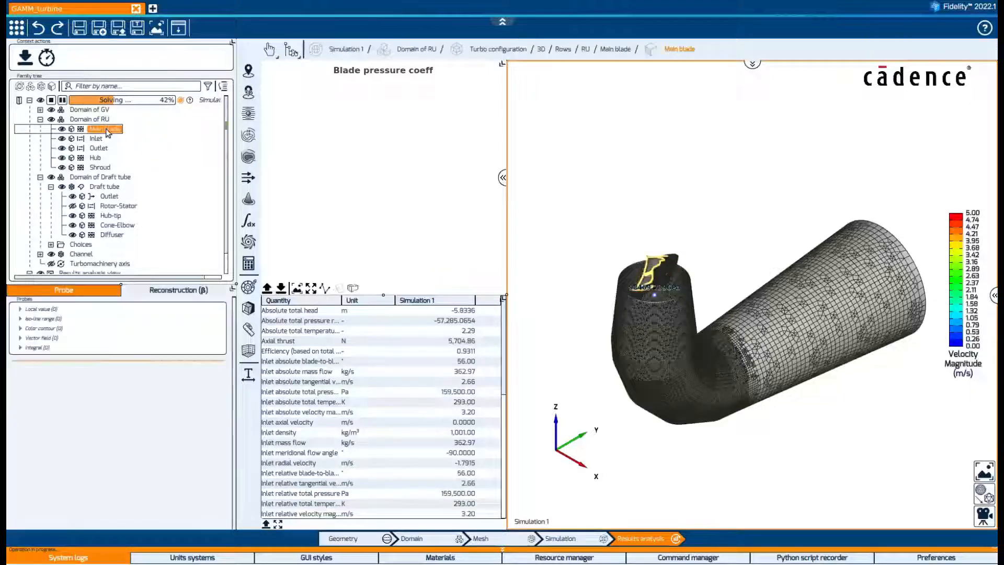
pyautogui.scroll(-1, 149, 193)
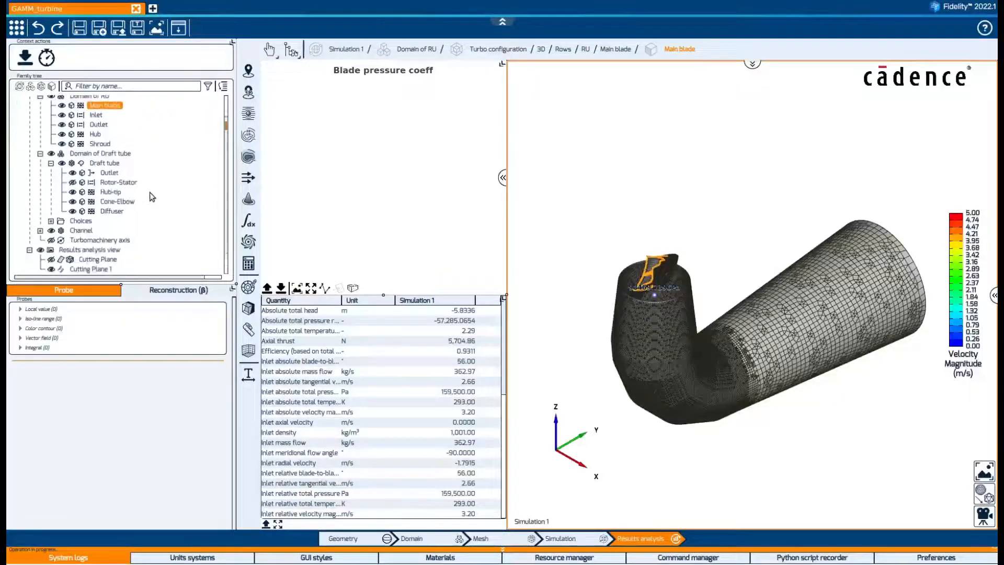
pyautogui.click(89, 269)
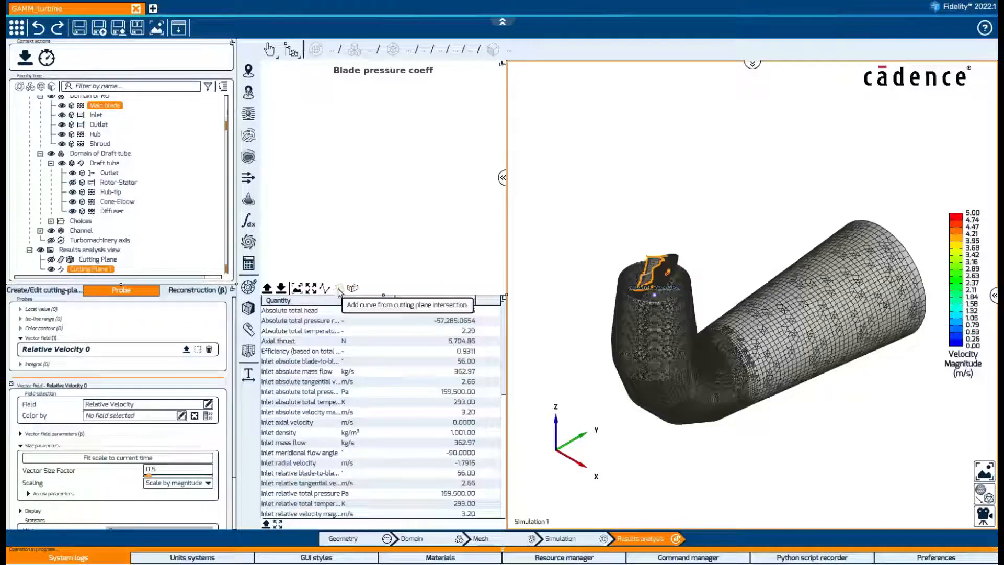
pyautogui.click(339, 289)
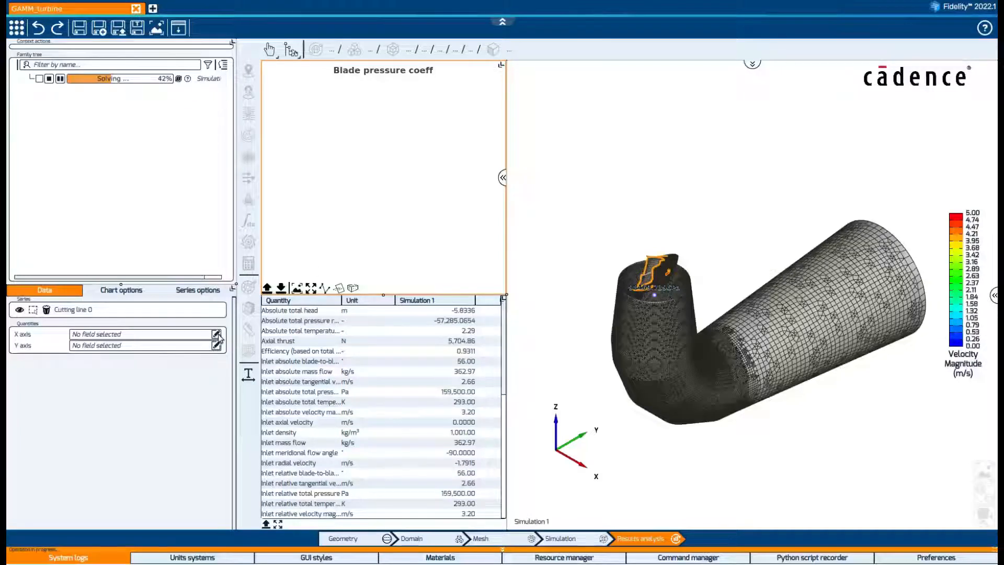
# - Enable the simulation in the Blade pressure coeff chart and set its X axis to Chord length (x/c)
pyautogui.click(39, 78)
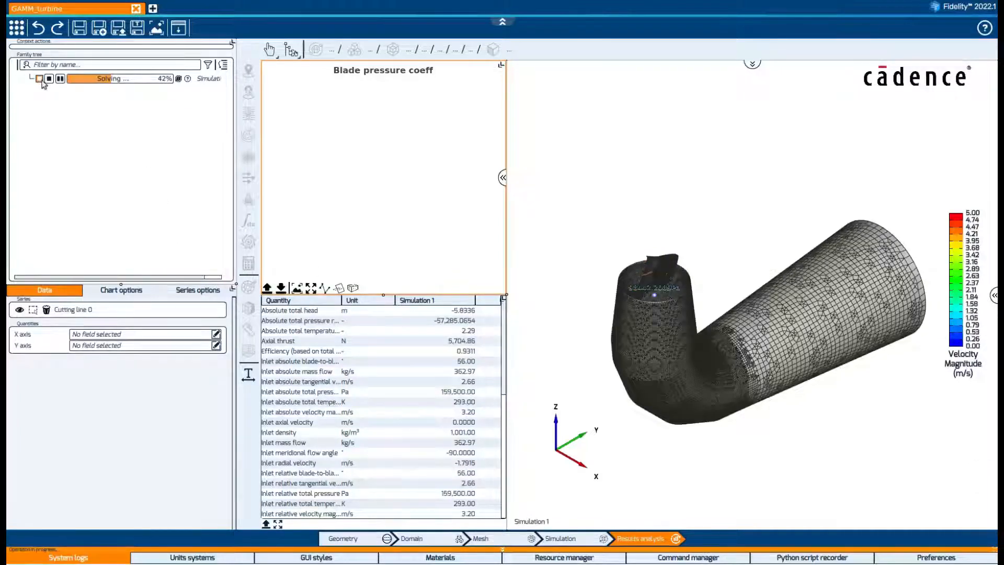
pyautogui.click(216, 335)
pyautogui.doubleClick(456, 207)
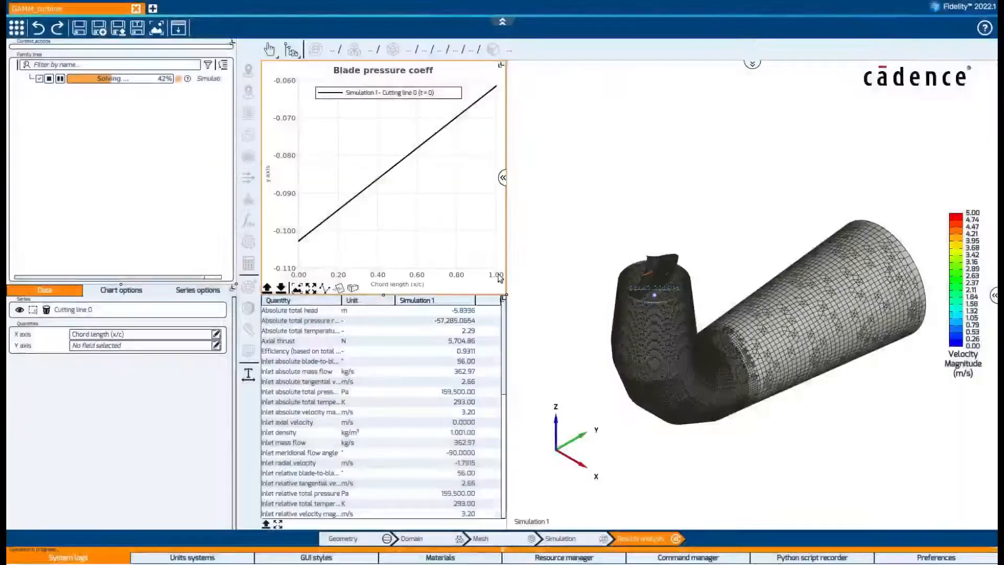
# - Set the Y axis of the Blade pressure coeff chart to Pressure coefficient_hydro
pyautogui.click(216, 346)
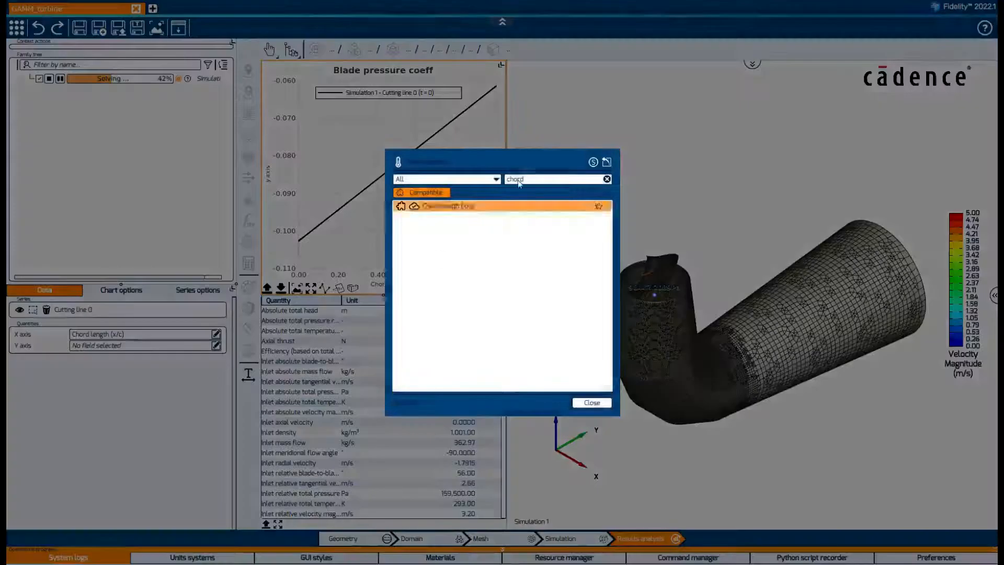
pyautogui.doubleClick(526, 181)
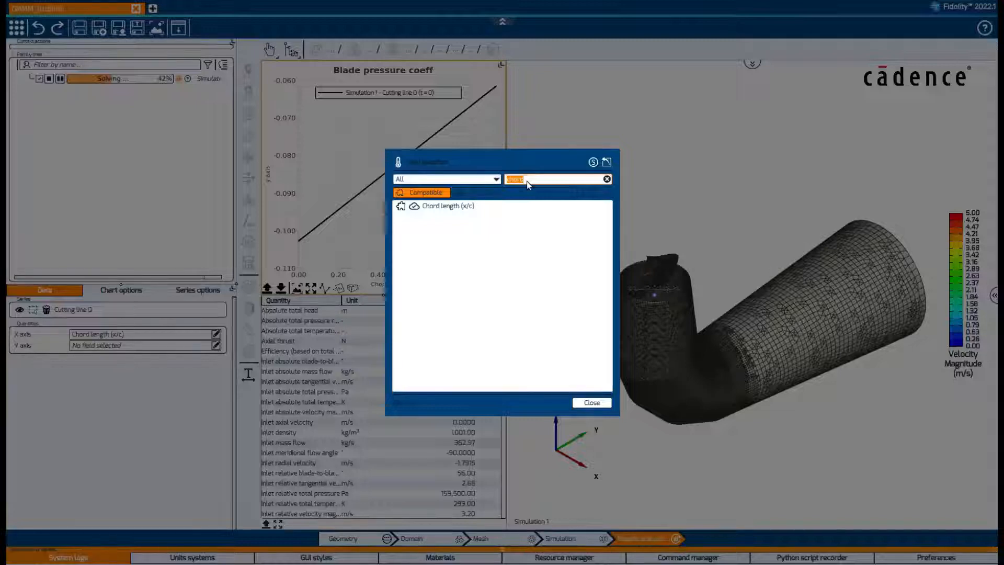
pyautogui.write('pressure')
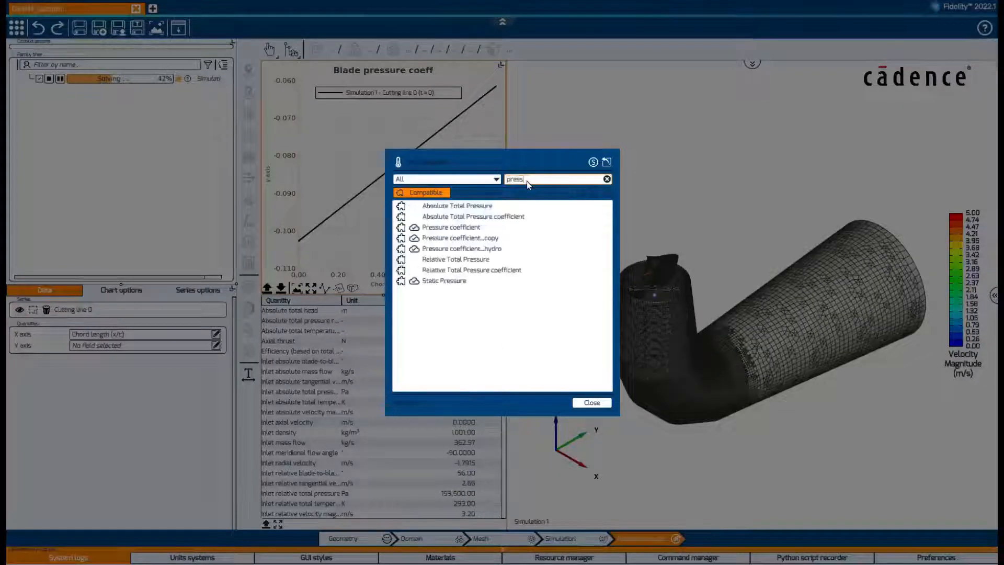
pyautogui.click(502, 249)
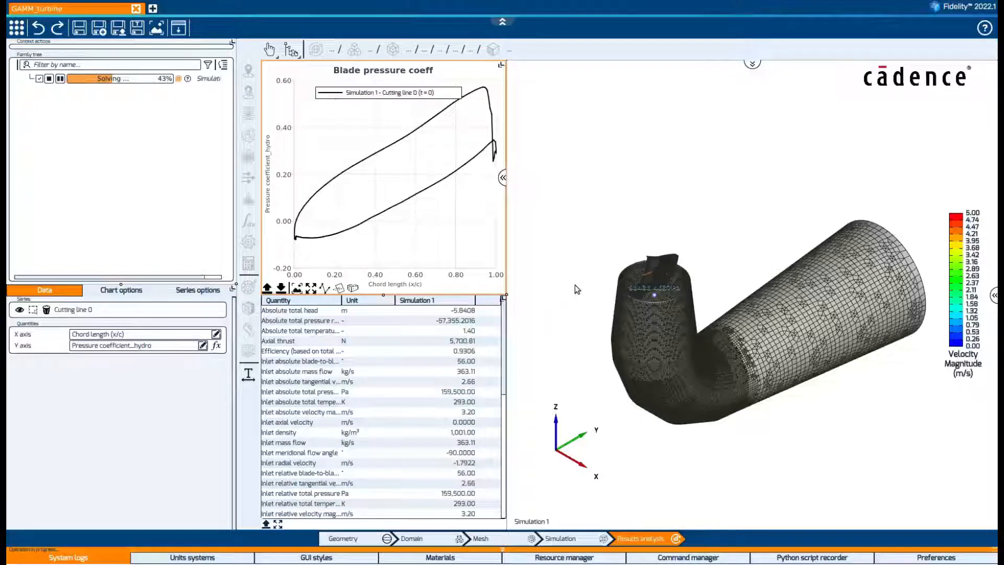
# - Return to the simulation stage and plot the physical quantities Mass flow in and Mass flow out in the Residuals chart
pyautogui.click(591, 284)
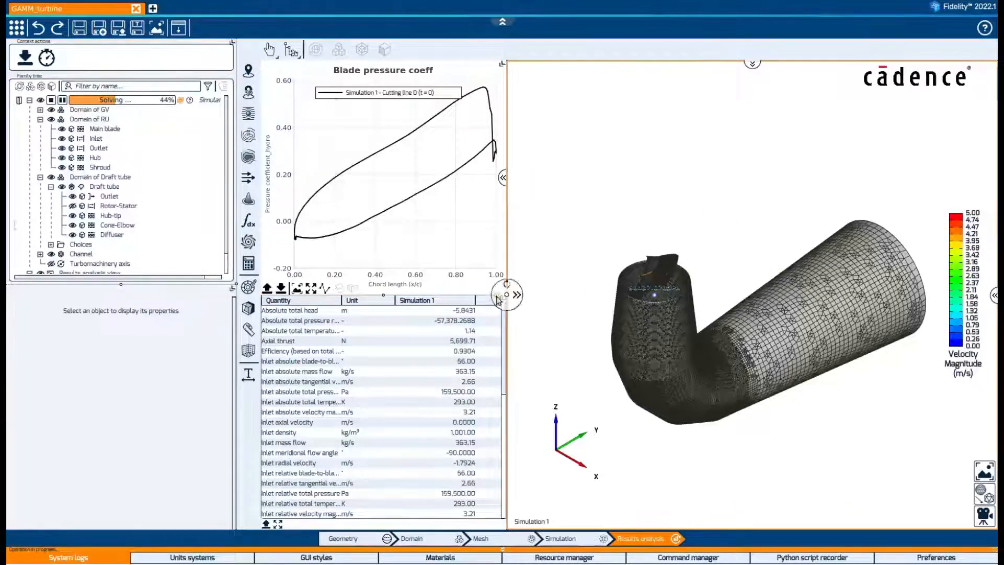
pyautogui.click(507, 295)
pyautogui.click(565, 538)
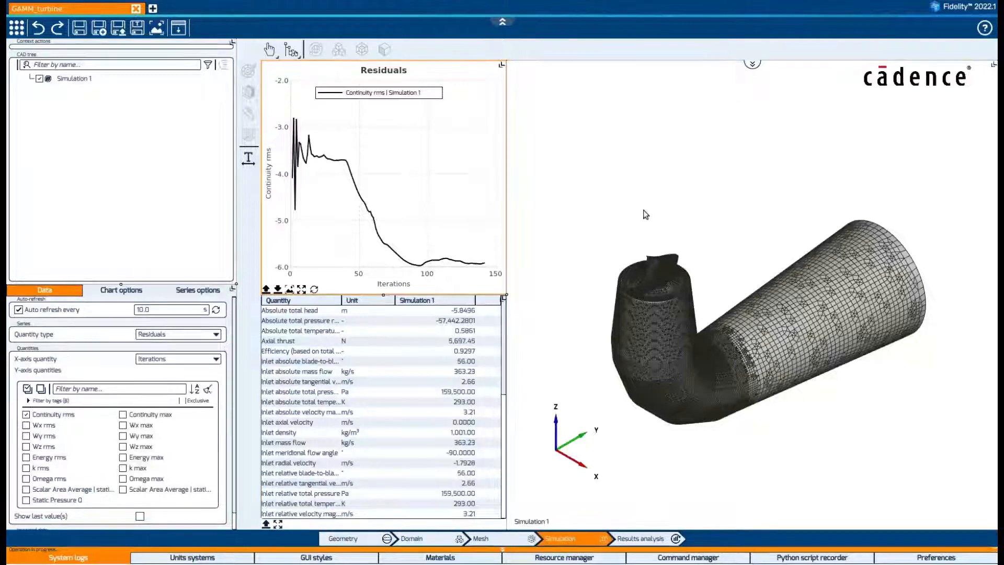
pyautogui.click(189, 335)
pyautogui.click(158, 356)
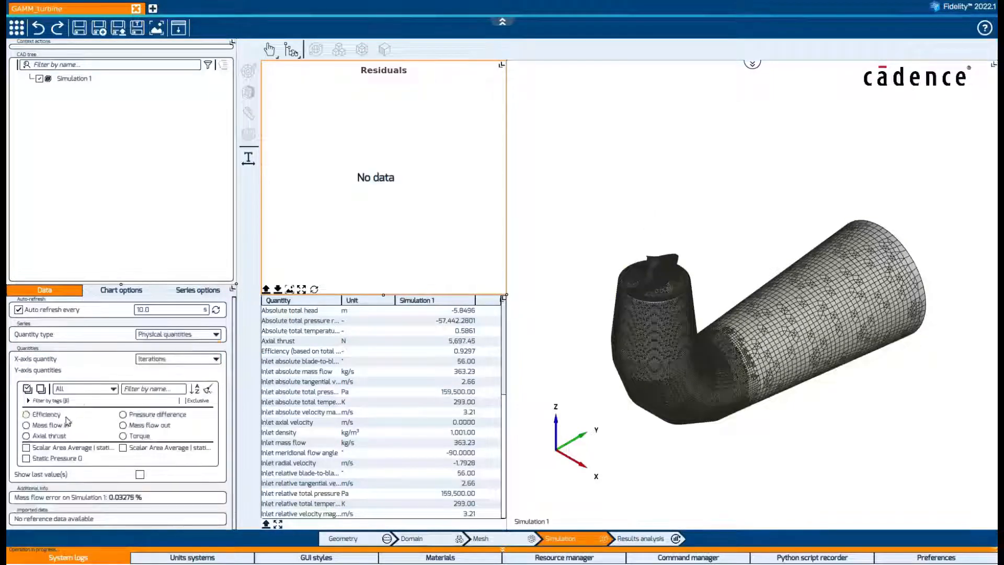
pyautogui.click(26, 425)
pyautogui.click(132, 427)
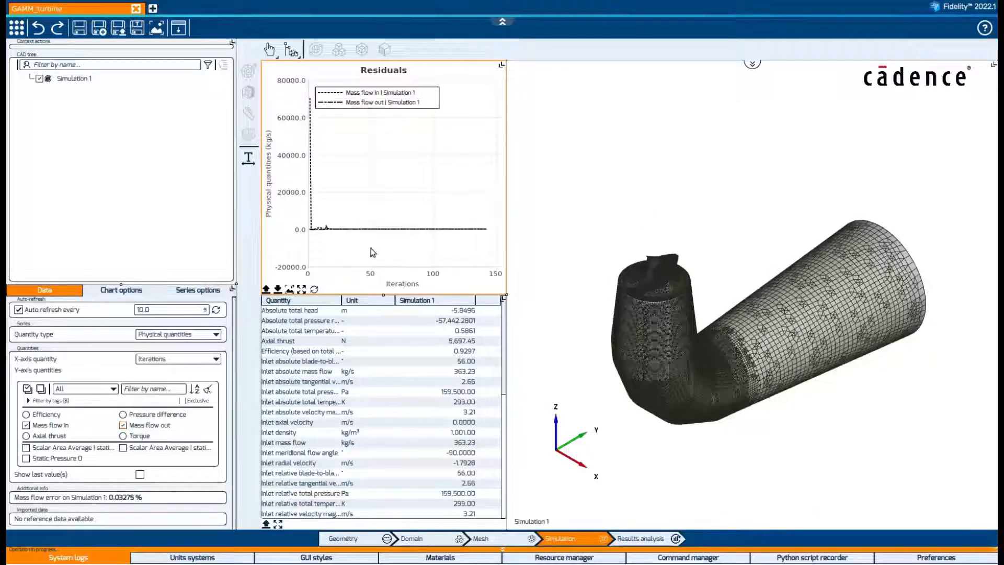
# - Set the mass flow chart's Y-axis fitting to User defined with a minimum of 340 and a maximum of 400
pyautogui.click(121, 290)
pyautogui.scroll(-5, 198, 395)
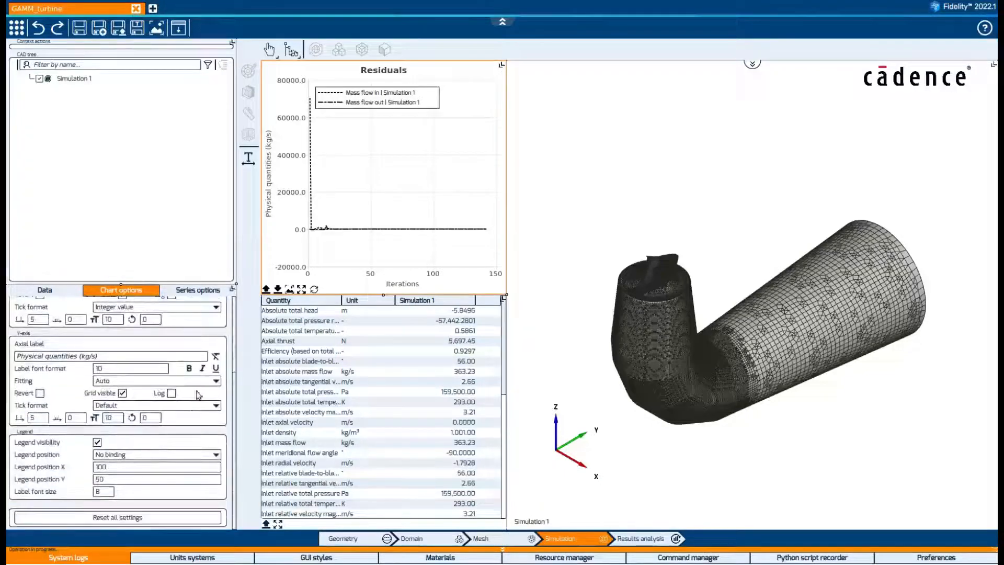
pyautogui.click(197, 381)
pyautogui.click(137, 398)
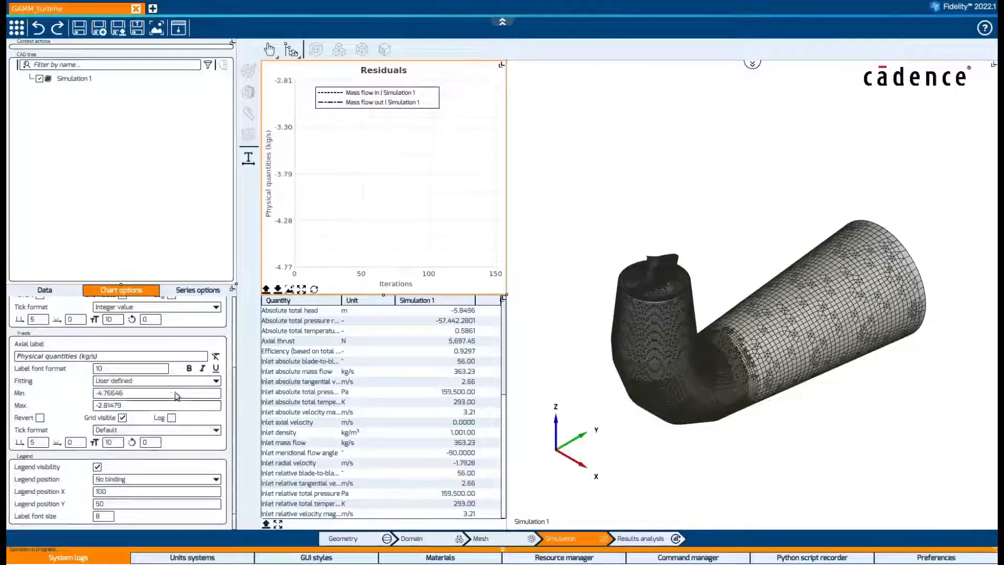
pyautogui.doubleClick(136, 394)
pyautogui.write('3')
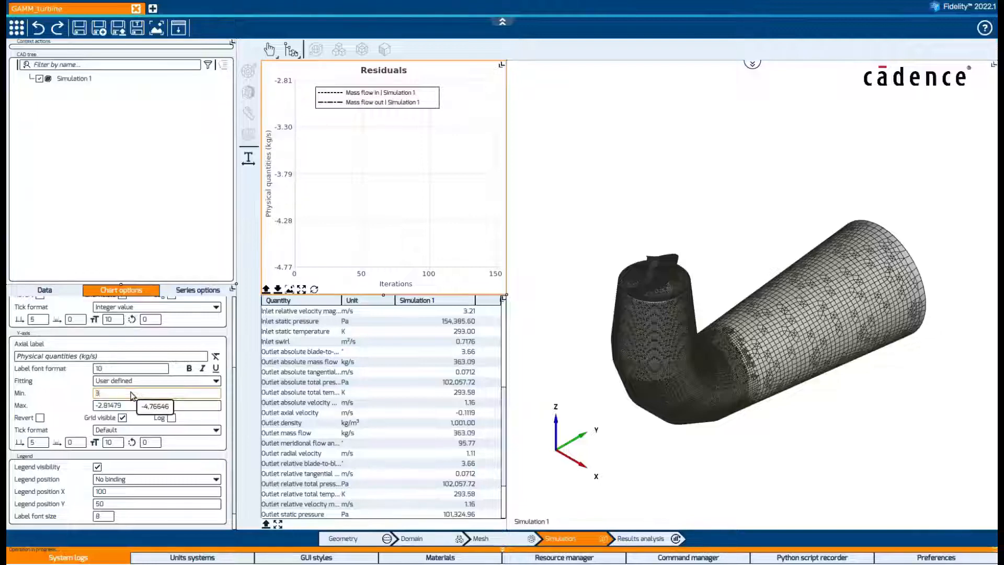
pyautogui.write('40')
pyautogui.press('Tab')
pyautogui.write('360')
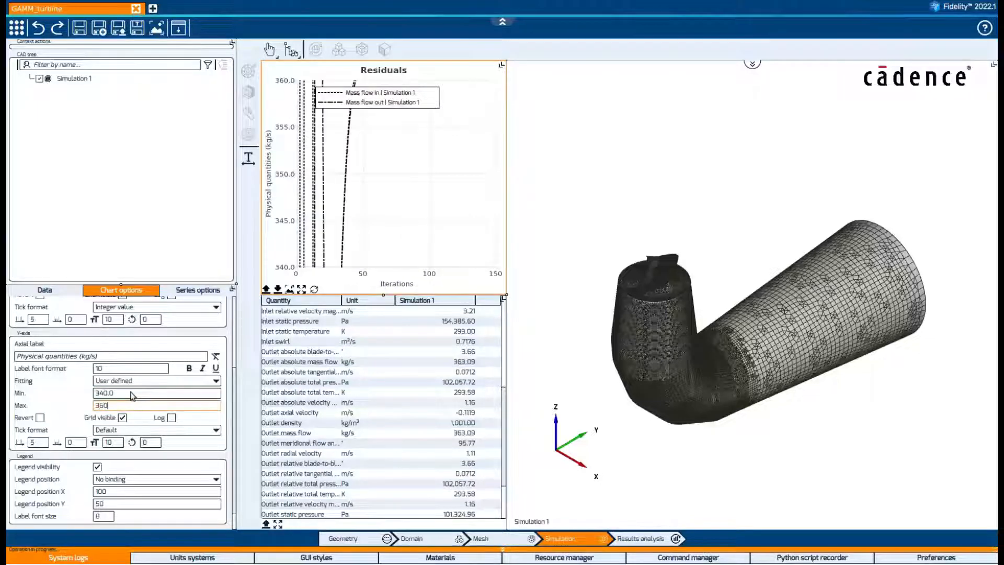
pyautogui.doubleClick(119, 406)
pyautogui.write('400')
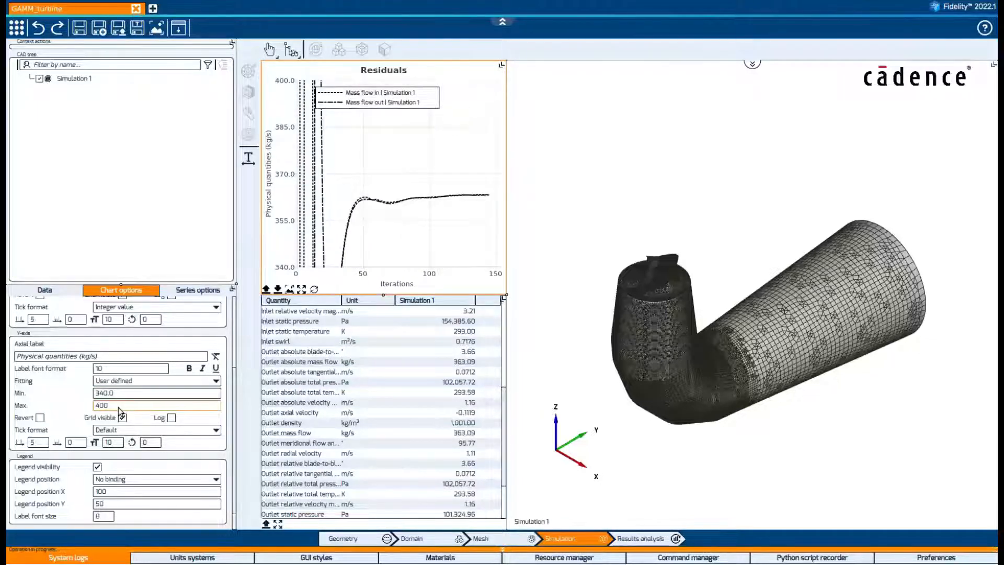
# - Change the Residuals chart's title to Mass flow balance
pyautogui.click(45, 290)
pyautogui.click(153, 294)
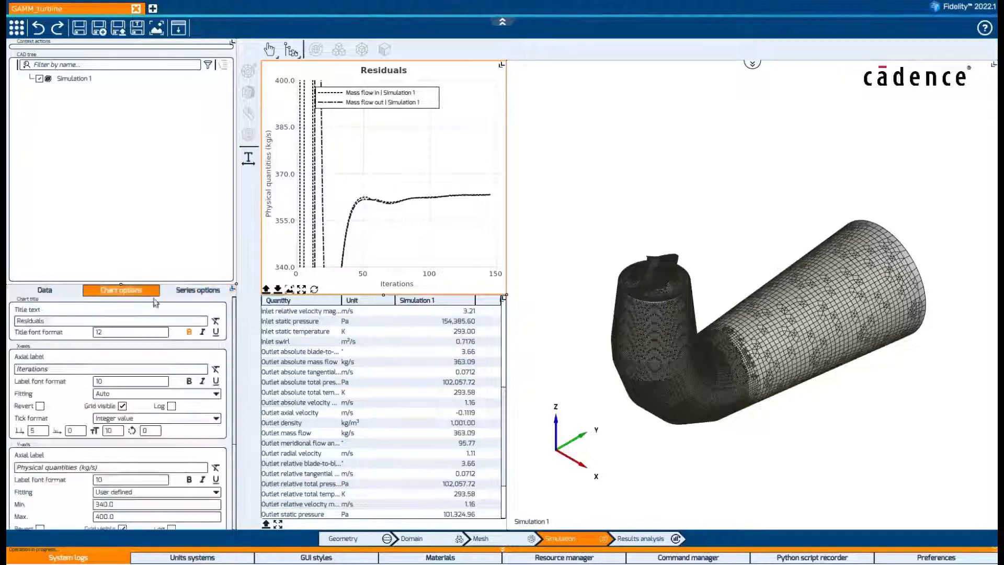
pyautogui.doubleClick(118, 321)
pyautogui.write('Mass fl')
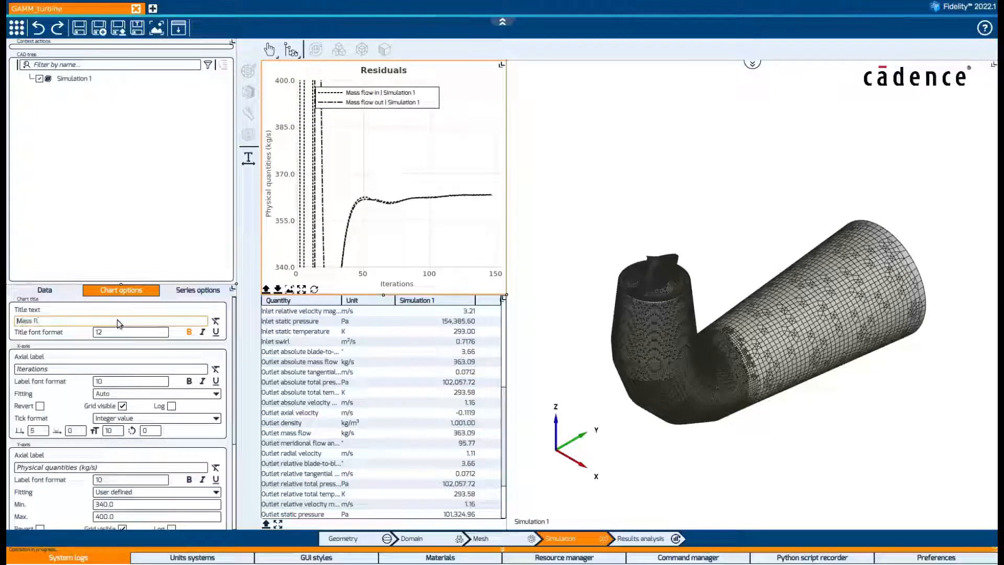
pyautogui.write('ow balance')
pyautogui.press('Return')
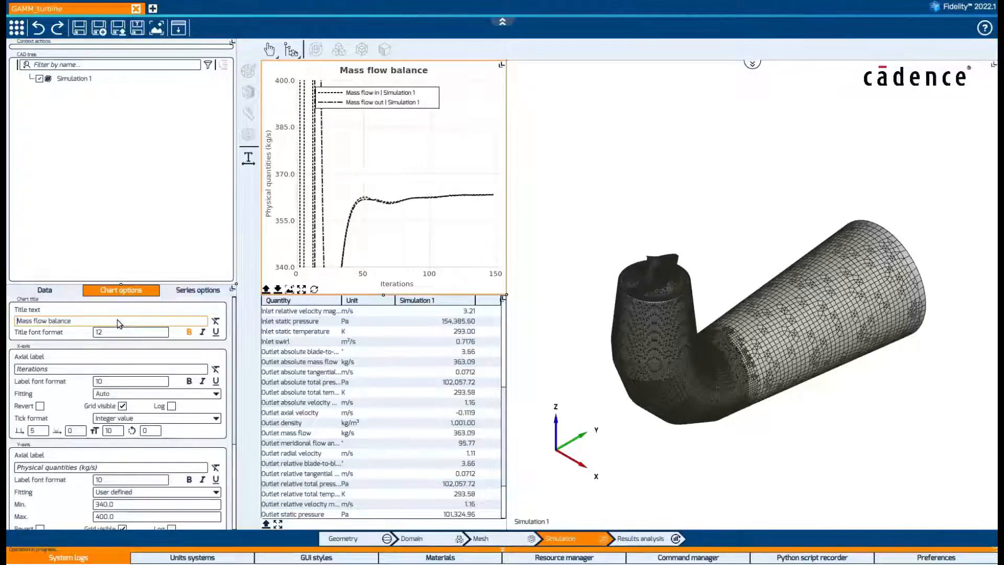
# - Add a new convergence monitor beside the Mass flow balance chart and enable Simulation 1 in it
pyautogui.click(451, 69)
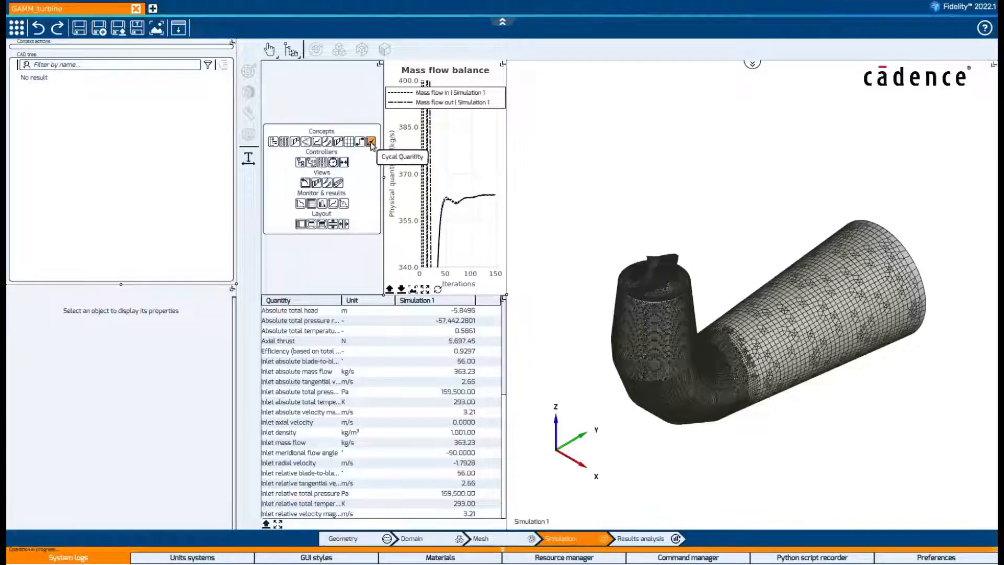
pyautogui.click(301, 204)
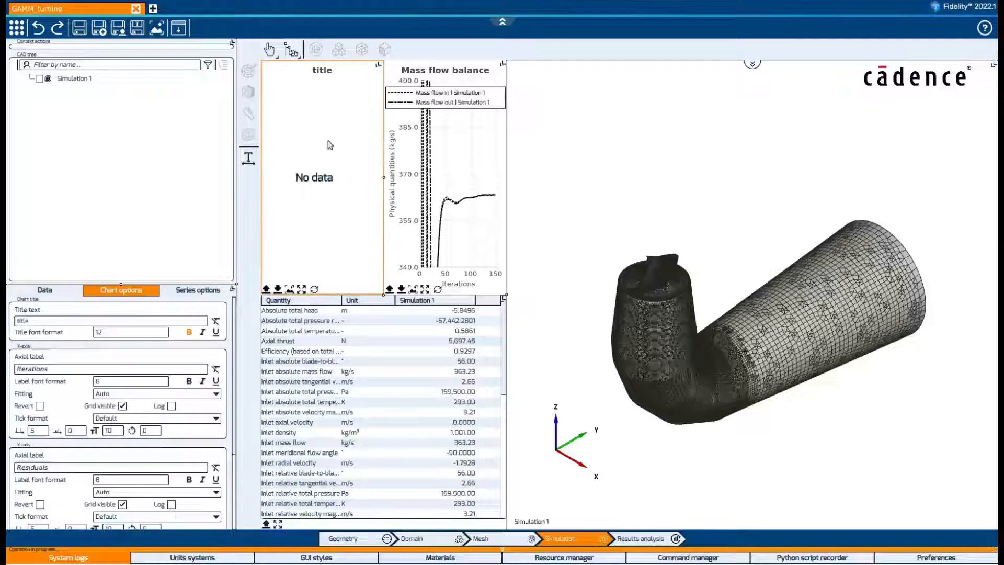
pyautogui.click(44, 290)
pyautogui.click(178, 334)
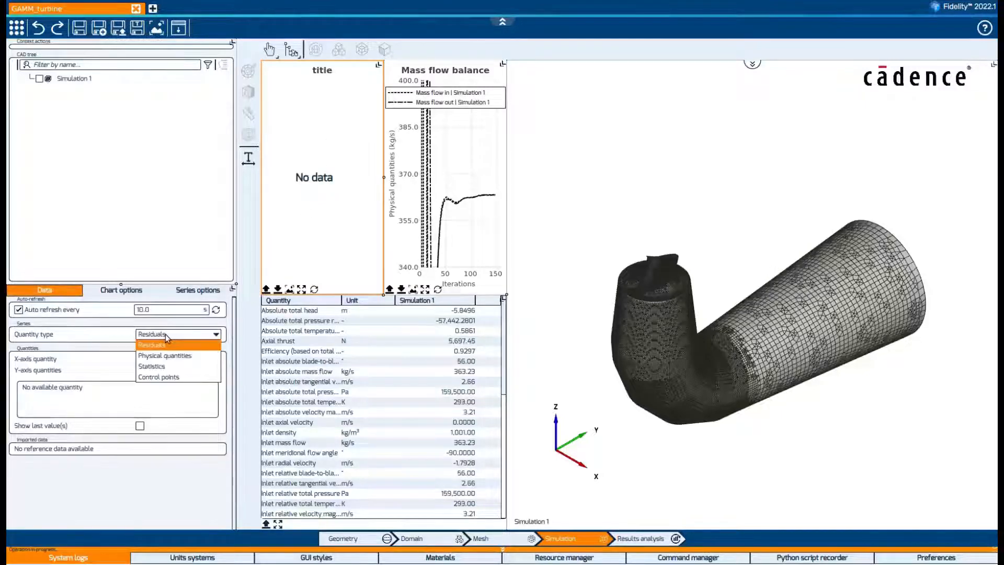
pyautogui.click(39, 78)
# - Plot only the two static pressure Scalar Area Average quantities and Static Pressure 0 from the physical quantities in the new monitor
pyautogui.click(178, 334)
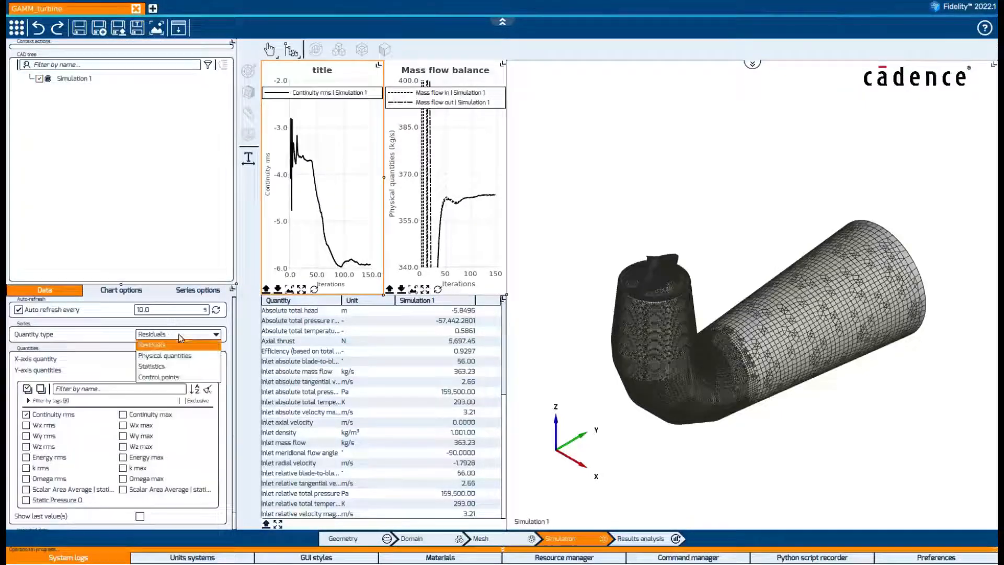
pyautogui.click(157, 355)
pyautogui.click(26, 449)
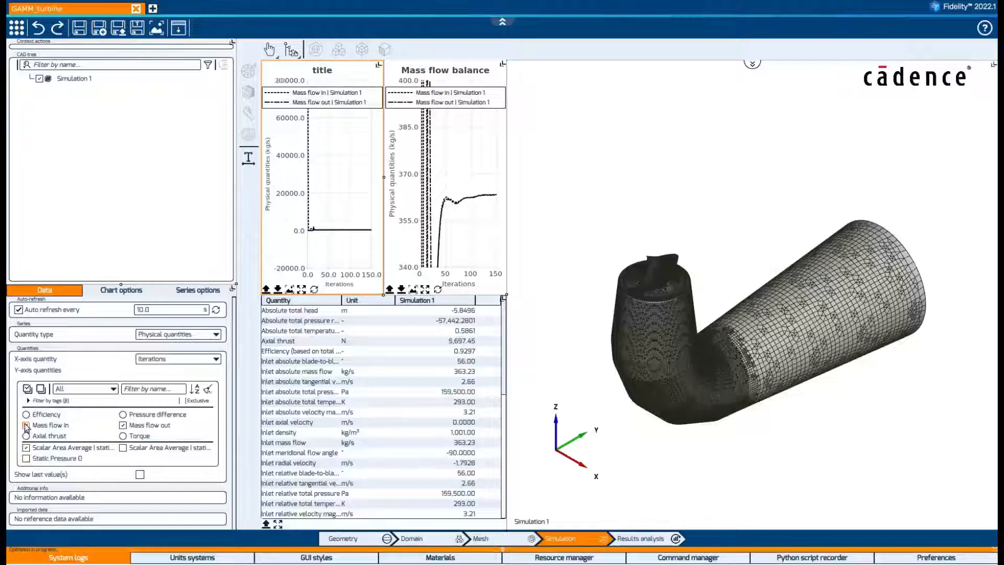
pyautogui.click(123, 448)
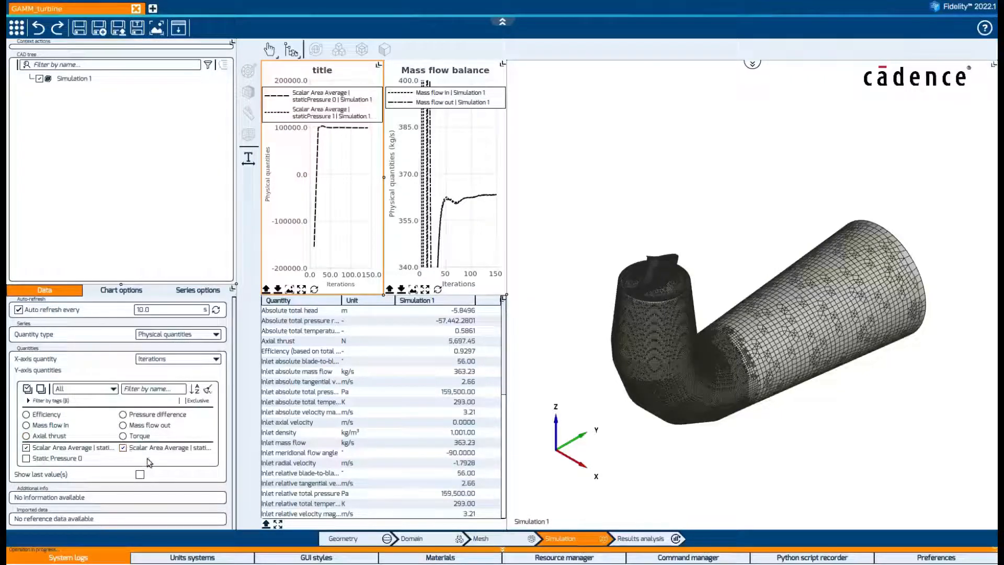
pyautogui.click(27, 459)
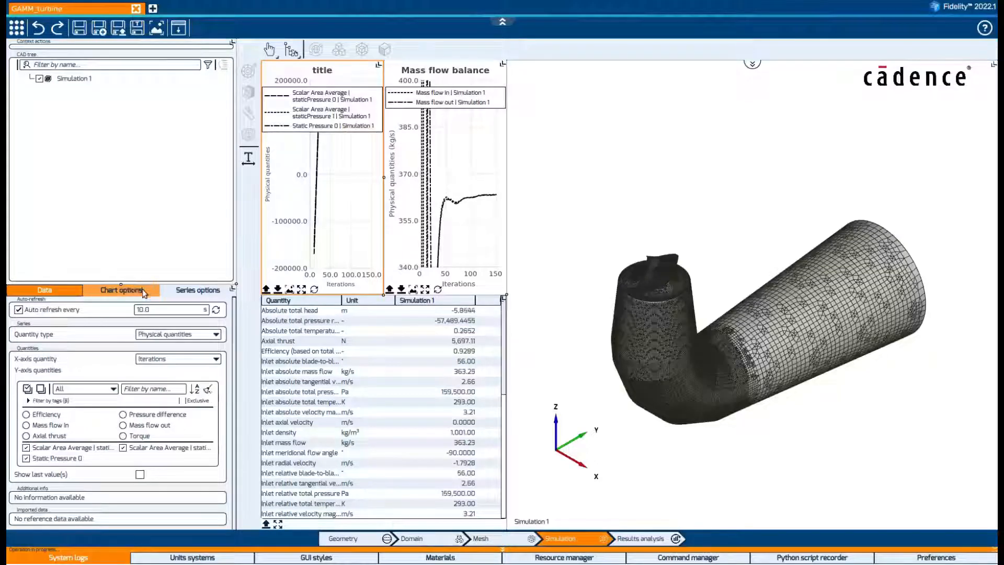
# - Set the new monitor's title to Static Pressure probes and widen the area holding the charts
pyautogui.click(140, 291)
pyautogui.doubleClick(80, 320)
pyautogui.write('Stati')
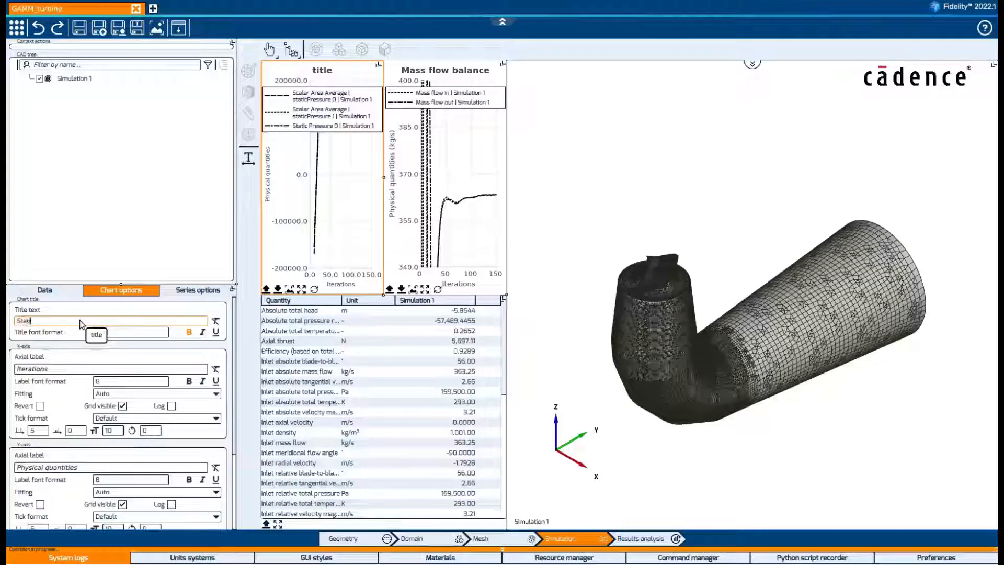
pyautogui.write('c Pressure probes')
pyautogui.press('Return')
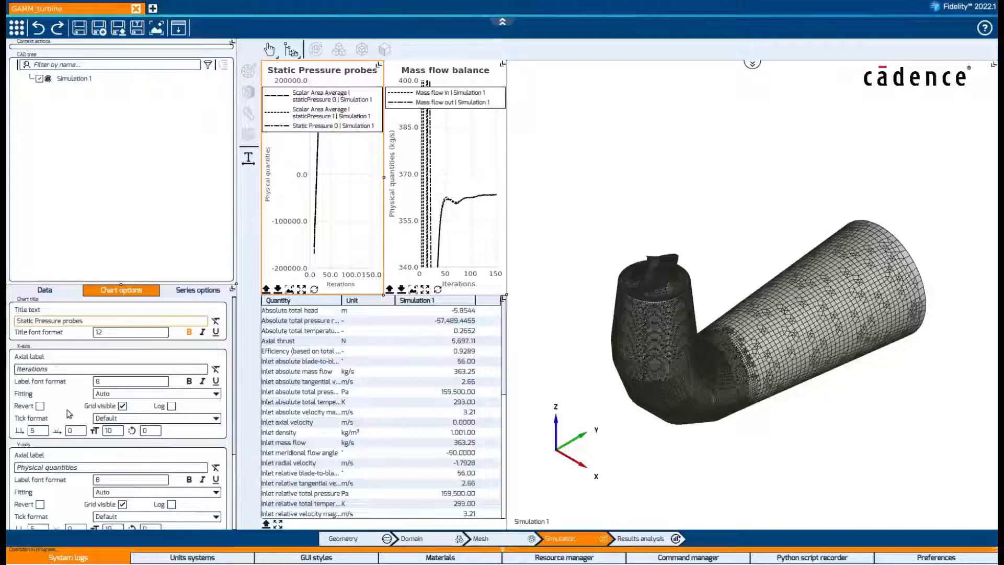
pyautogui.moveTo(507, 217); pyautogui.dragTo(756, 209)
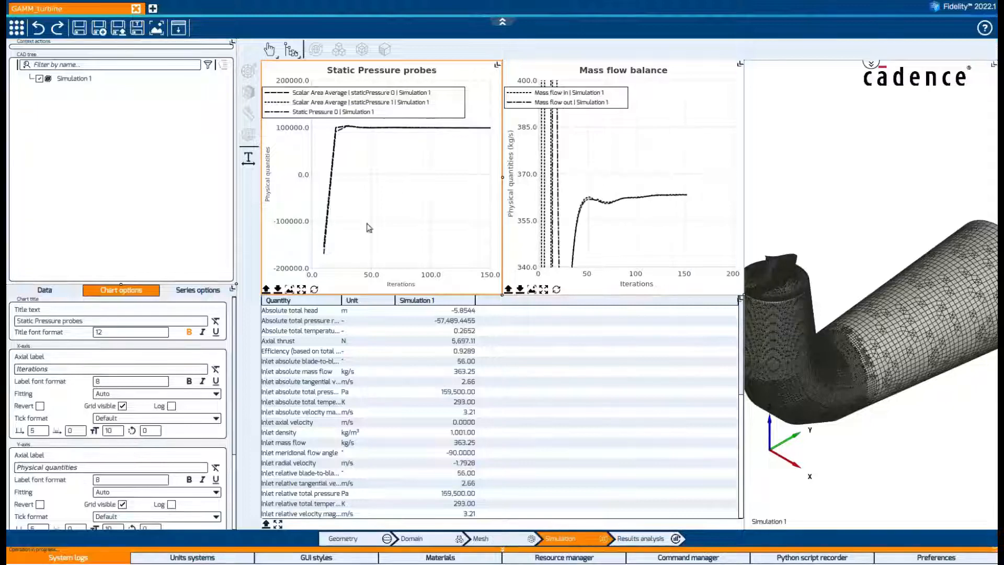
# - Set the Static Pressure probes chart's Y-axis fitting to User defined, with a minimum of 95000 and a maximum of 105000
pyautogui.scroll(-2, 124, 407)
pyautogui.click(157, 428)
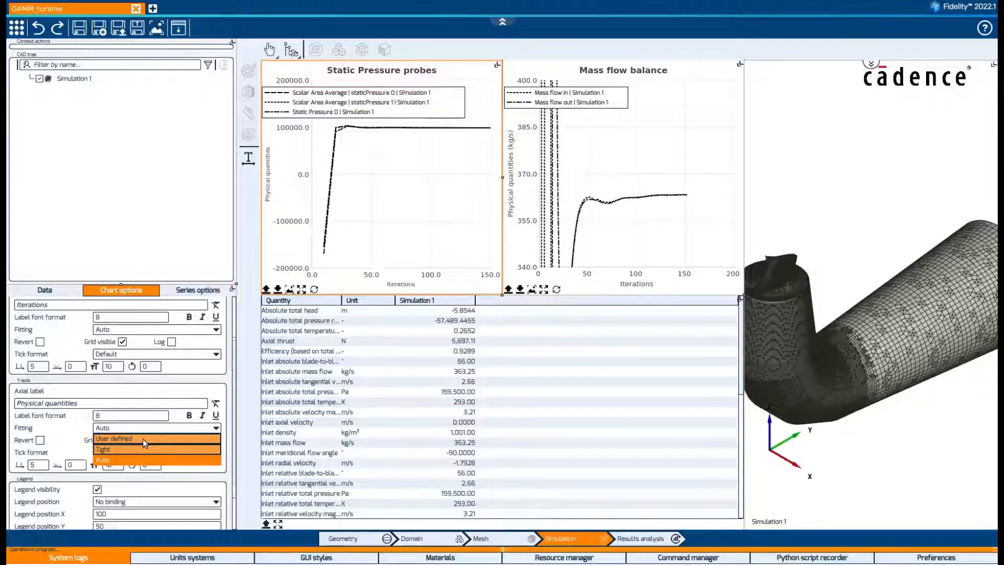
pyautogui.click(145, 439)
pyautogui.write('95000.0')
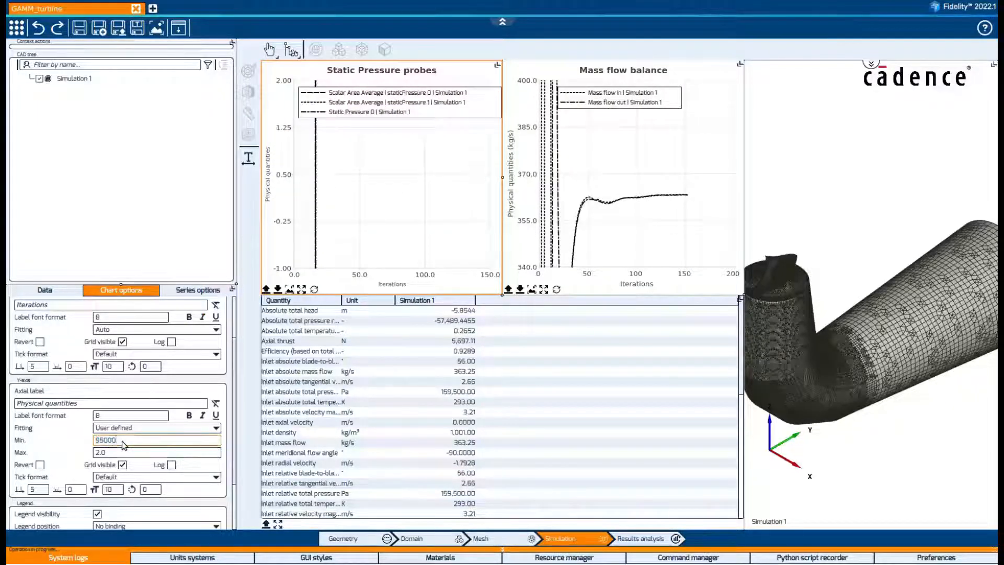
pyautogui.press('Tab')
pyautogui.write('105000')
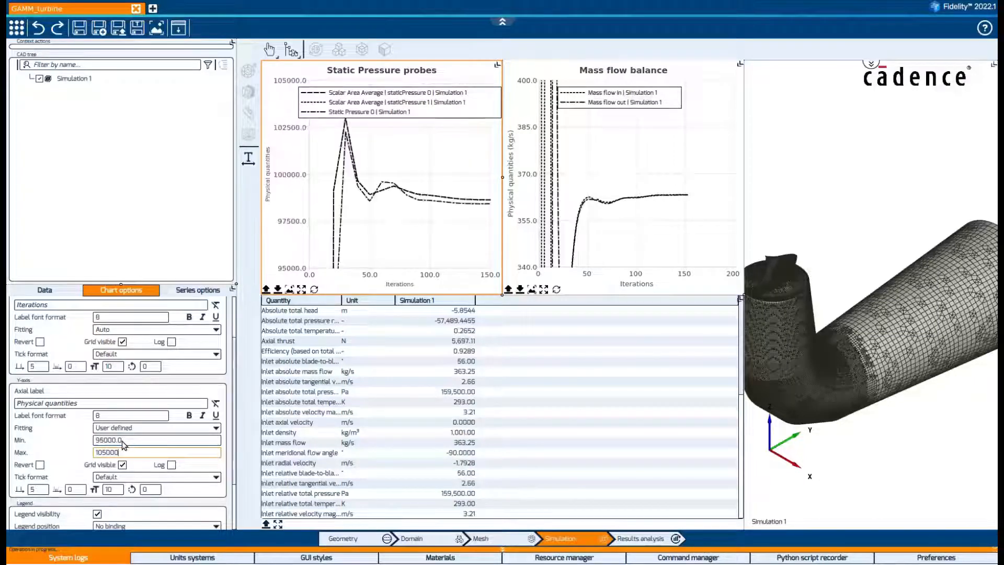
# - Rename the two Scalar Area Average static pressure curves as Ps Runner outlet and Ps DT inlet
pyautogui.click(198, 290)
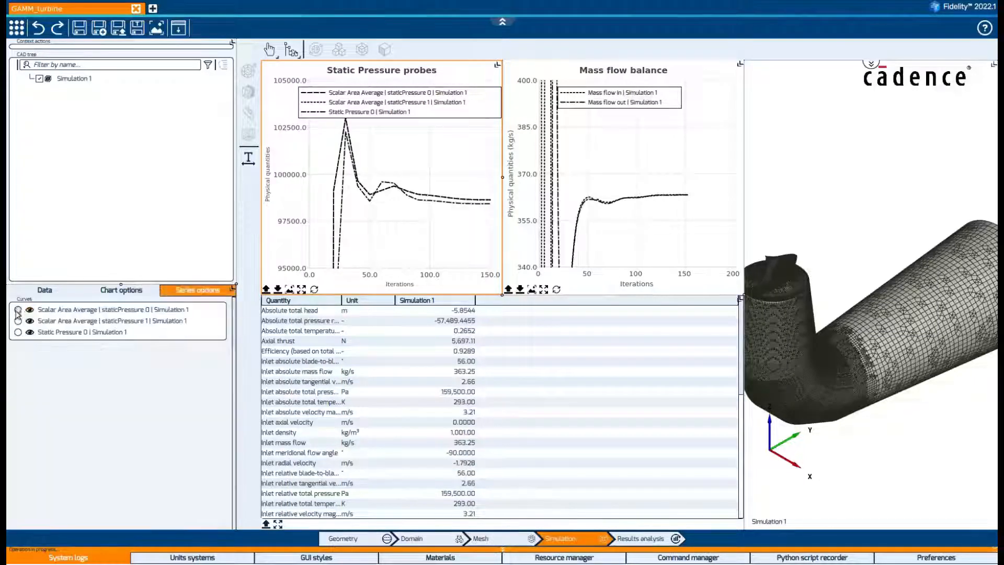
pyautogui.click(18, 310)
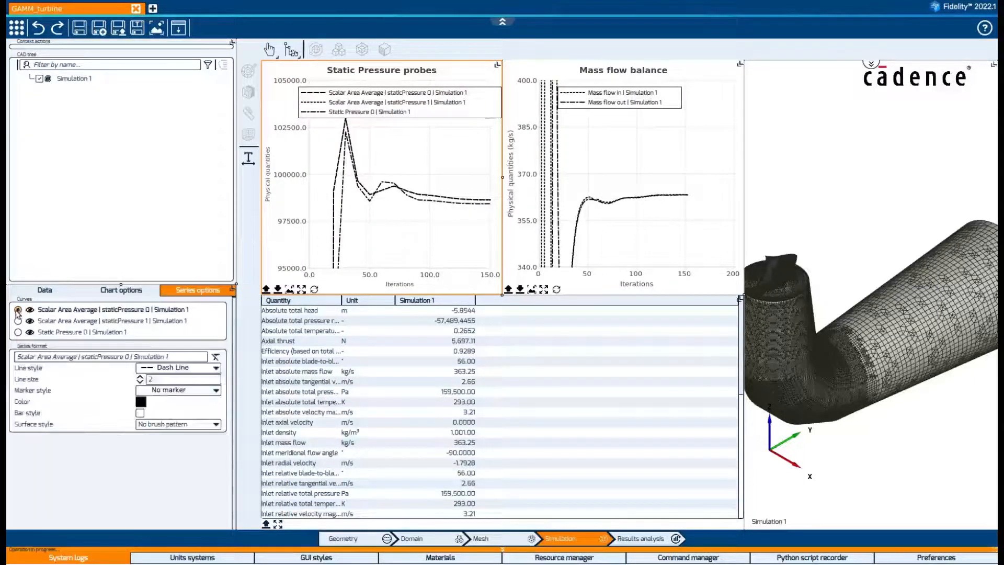
pyautogui.click(116, 361)
pyautogui.write('Ps Runner outlet')
pyautogui.press('Return')
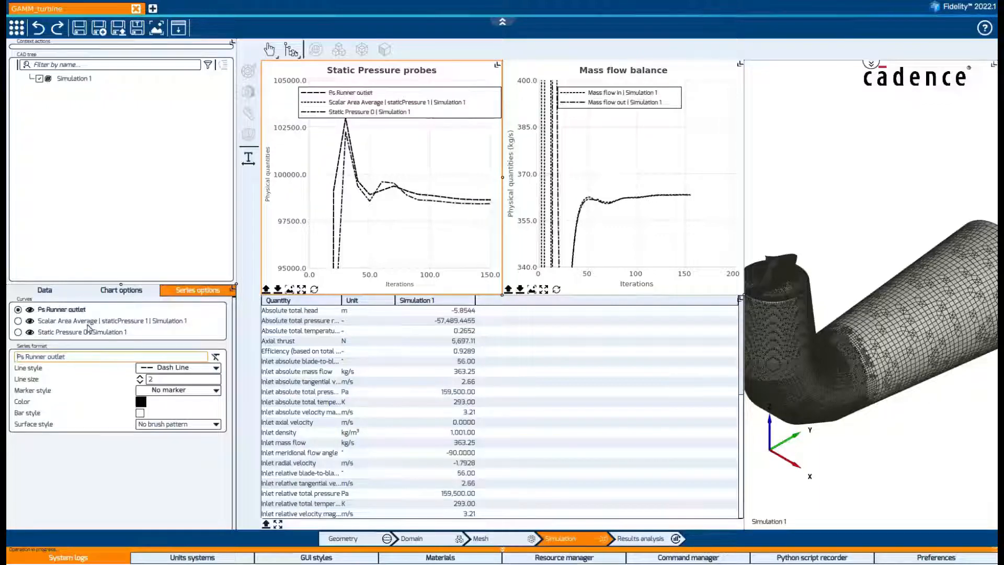
pyautogui.click(18, 321)
pyautogui.write('Ps DT inlet')
pyautogui.press('Return')
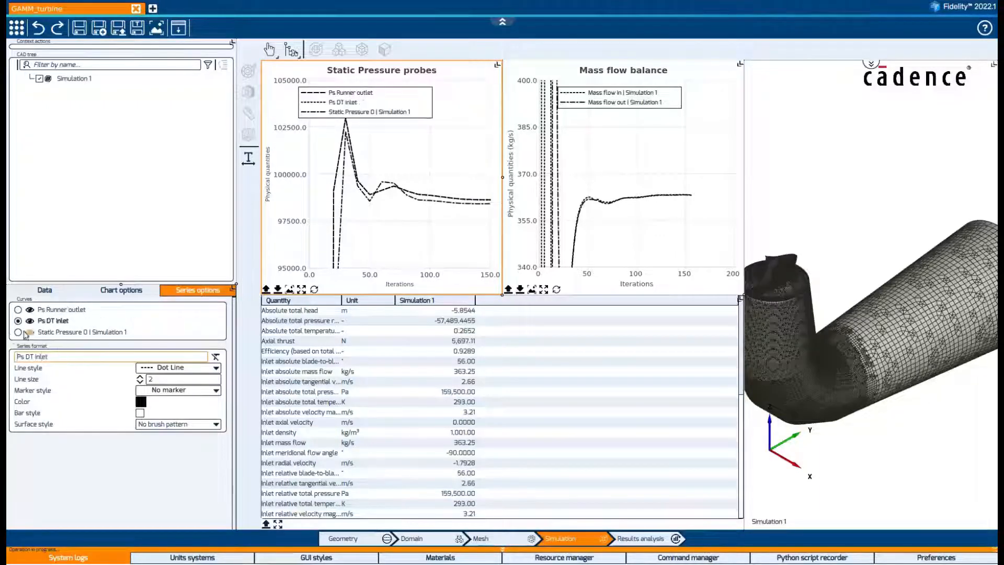
# - Colour the Static Pressure 0 curve red and rename it Ps DT cone
pyautogui.click(18, 332)
pyautogui.click(141, 402)
pyautogui.click(157, 448)
pyautogui.click(125, 473)
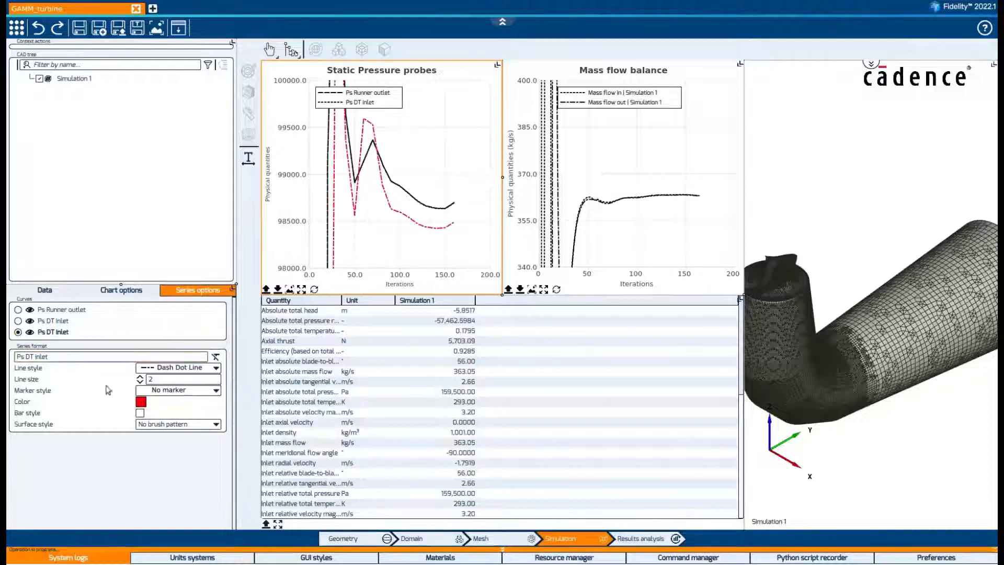
pyautogui.click(56, 359)
pyautogui.press('BackSpace')
pyautogui.press('BackSpace')
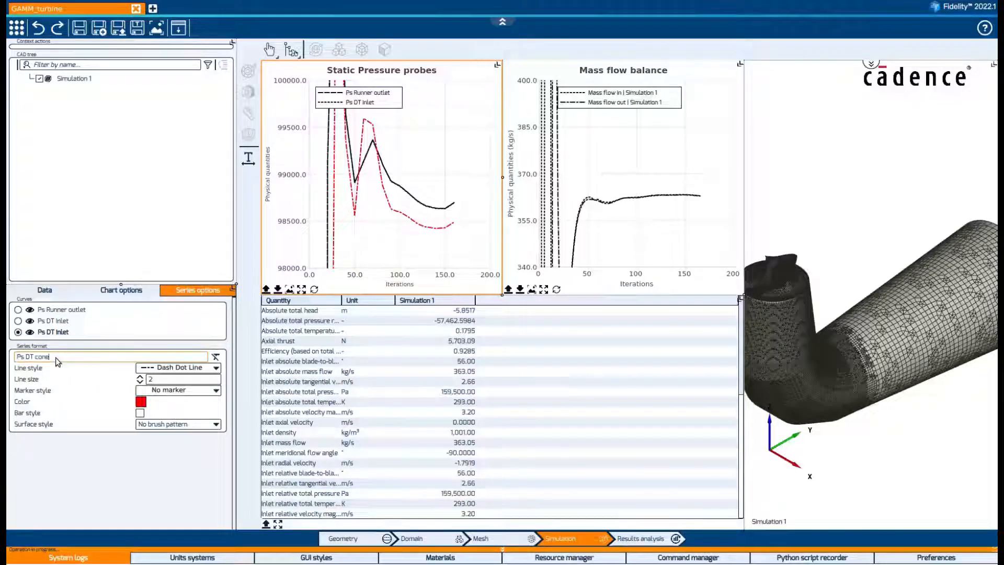
pyautogui.press('Return')
# - Add another convergence monitor on the far side of the Mass flow balance chart
pyautogui.moveTo(732, 69)
pyautogui.click(691, 67)
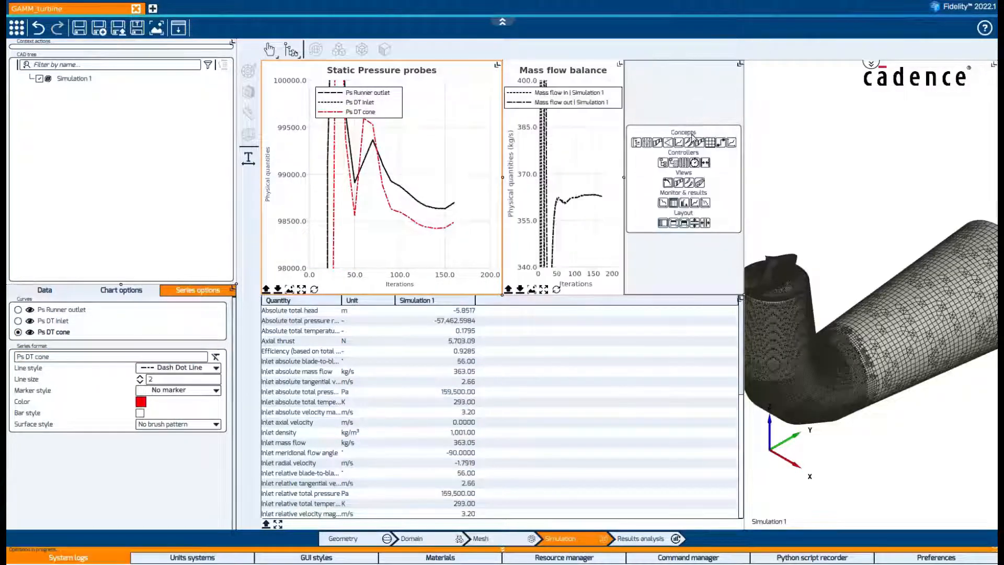
pyautogui.click(663, 203)
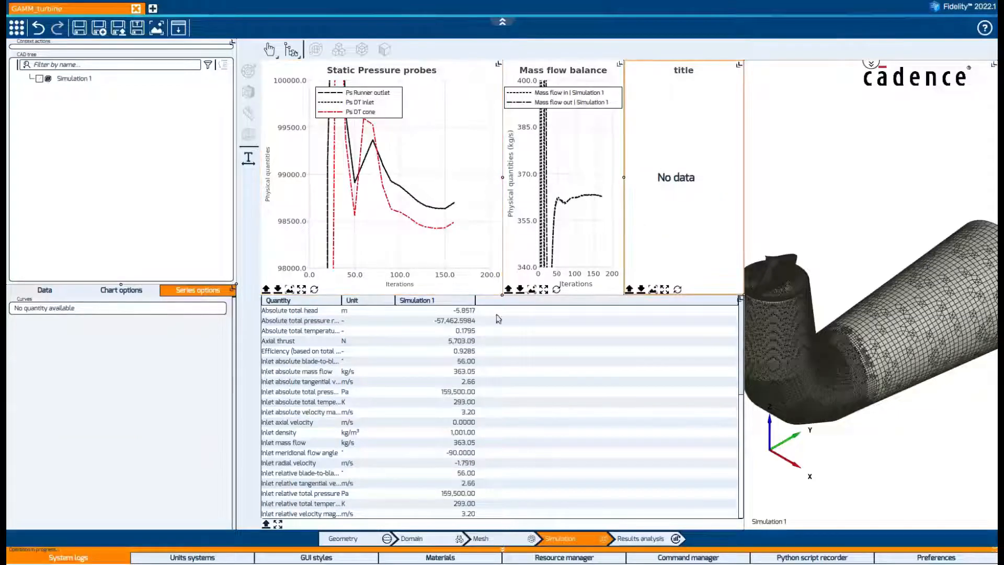
# - Set the new monitor's title to Residuals and plot only Continuity rms of Simulation 1 in it
pyautogui.click(118, 291)
pyautogui.click(76, 319)
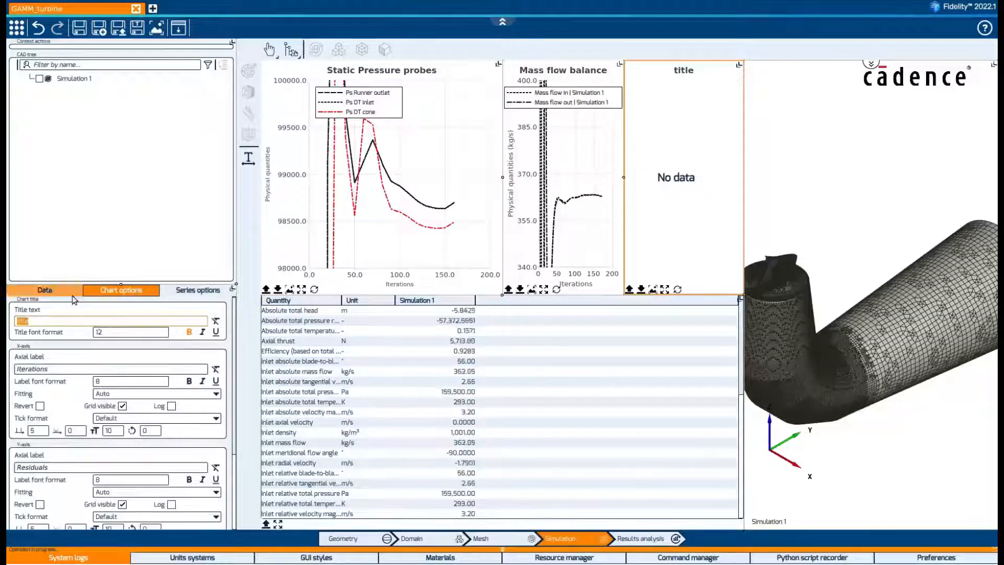
pyautogui.doubleClick(76, 319)
pyautogui.write('Residuals')
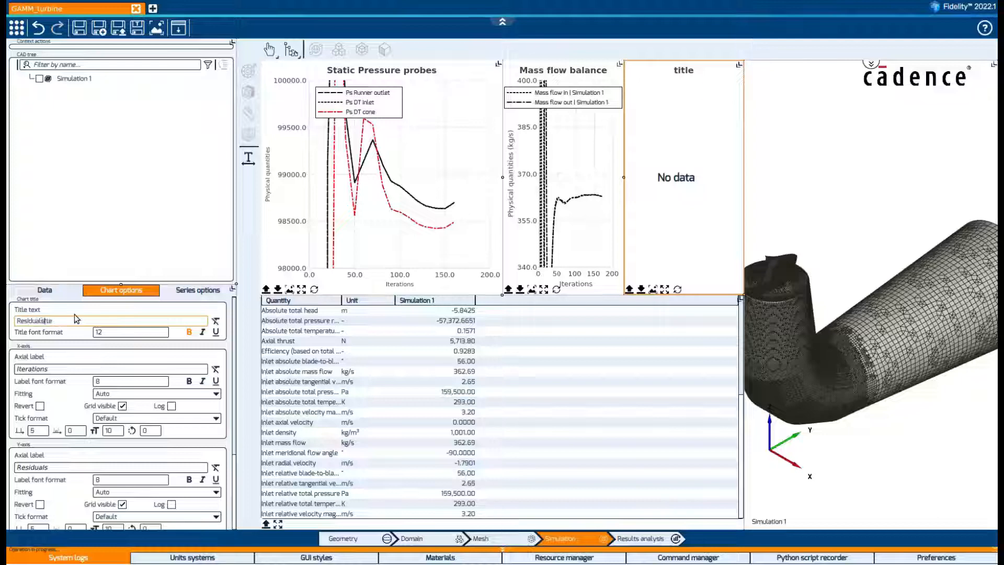
pyautogui.press('Delete')
pyautogui.press('Delete')
pyautogui.press('Delete')
pyautogui.press('Delete')
pyautogui.press('Delete')
pyautogui.press('Return')
pyautogui.click(44, 290)
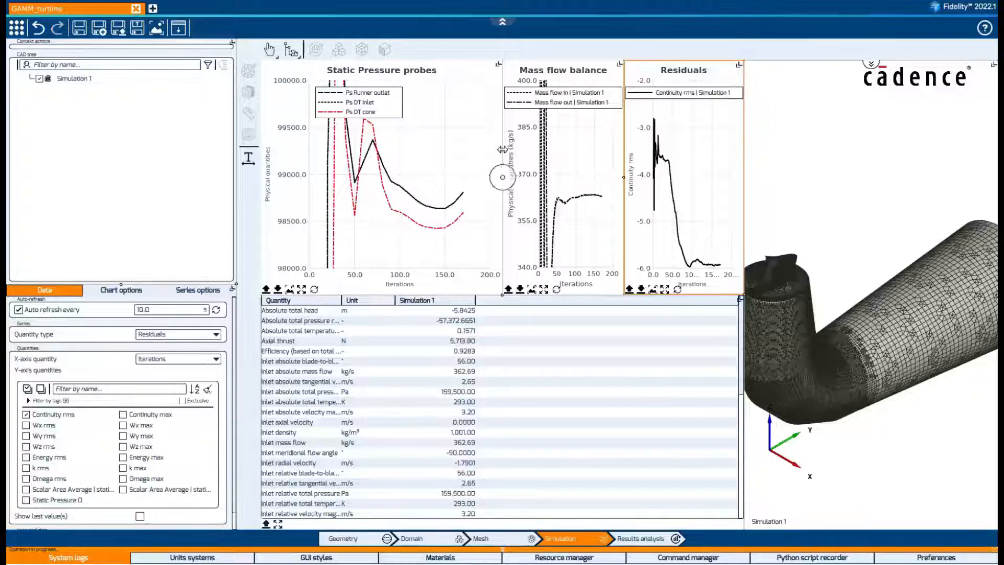
# - Collapse the other two charts so that Residuals fills the chart area, and narrow that area to enlarge the 3D view
pyautogui.moveTo(503, 176); pyautogui.dragTo(436, 148)
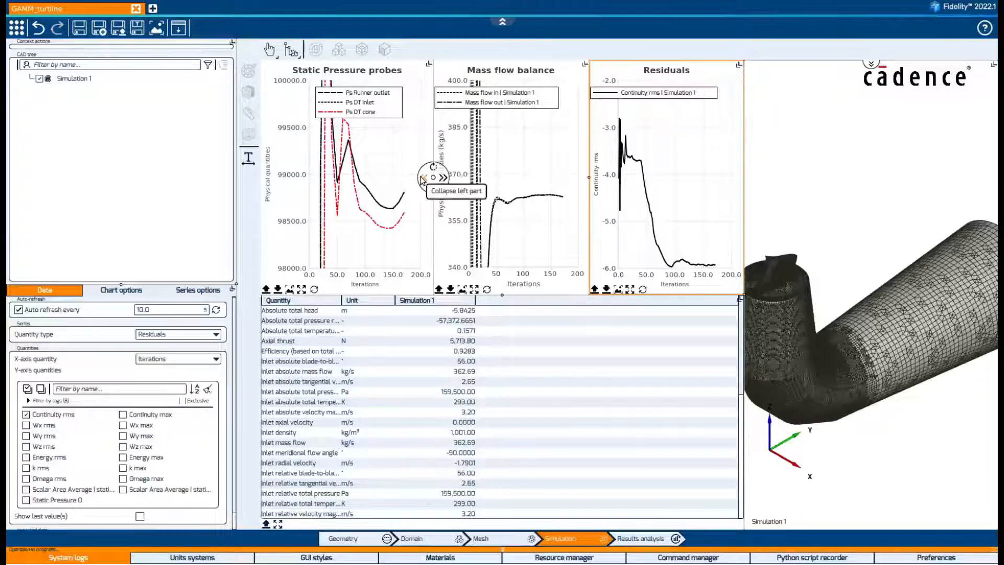
pyautogui.click(441, 178)
pyautogui.click(503, 177)
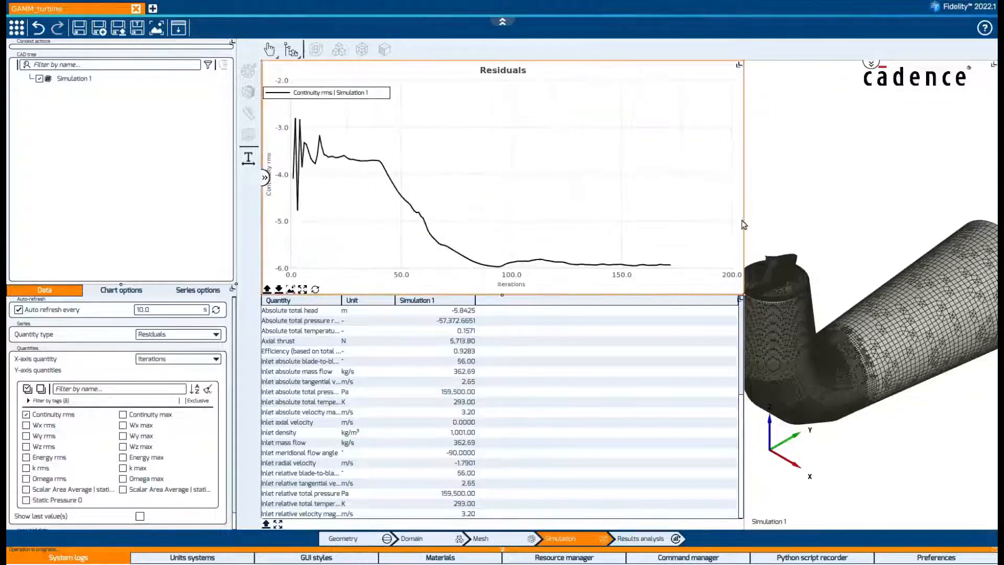
pyautogui.click(746, 297)
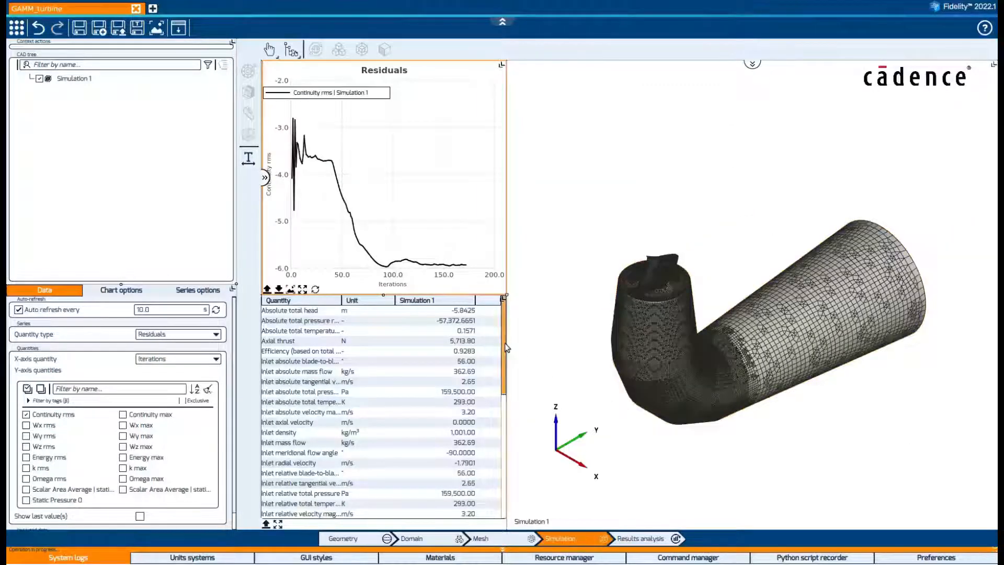
# - Look through the Simulation 1 quantities table down to Torque and return to its beginning
pyautogui.moveTo(505, 347); pyautogui.dragTo(507, 475)
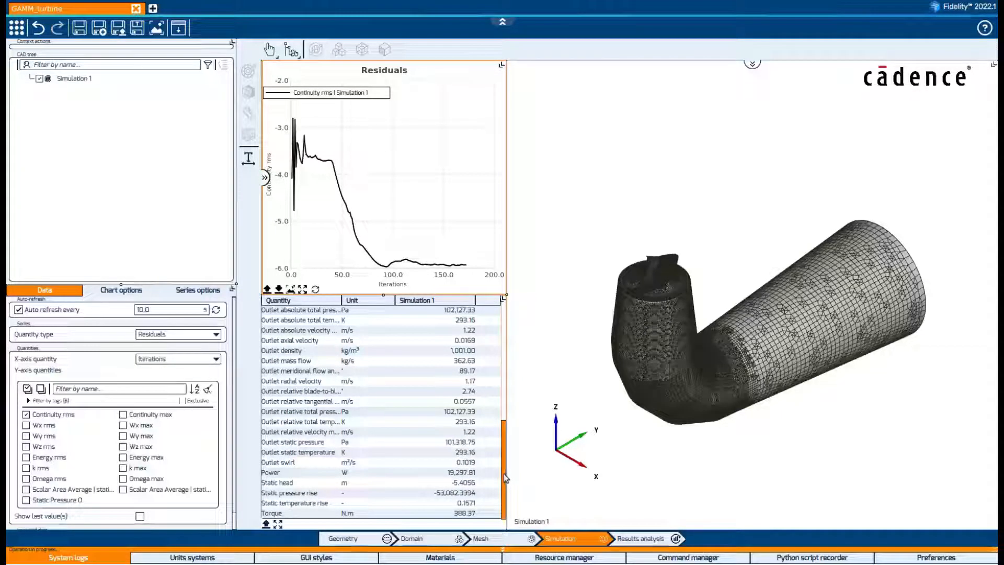
pyautogui.moveTo(506, 473); pyautogui.dragTo(511, 348)
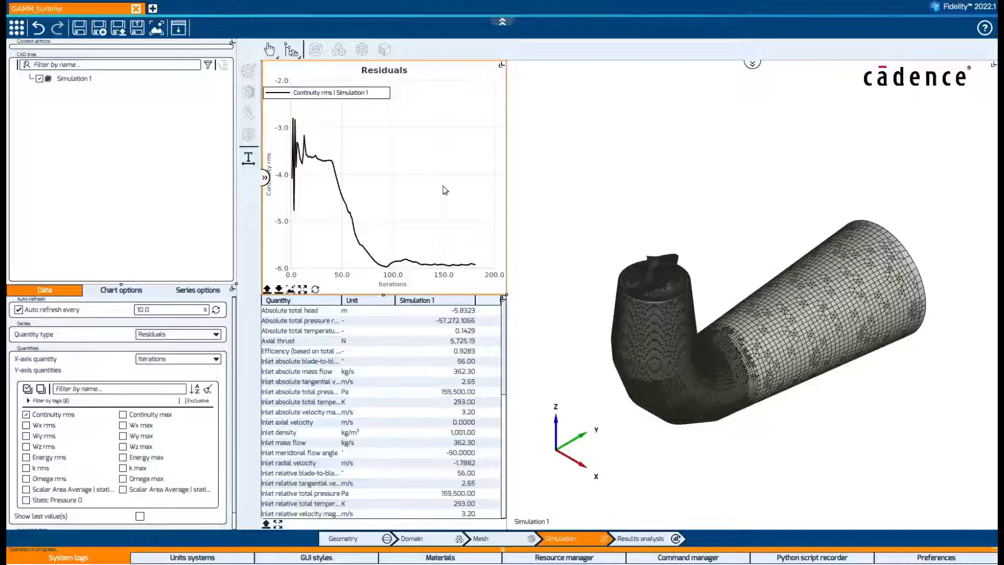
# - Restore the collapsed charts and collapse Static Pressure probes and Residuals, leaving only the Mass flow balance chart expanded
pyautogui.click(265, 178)
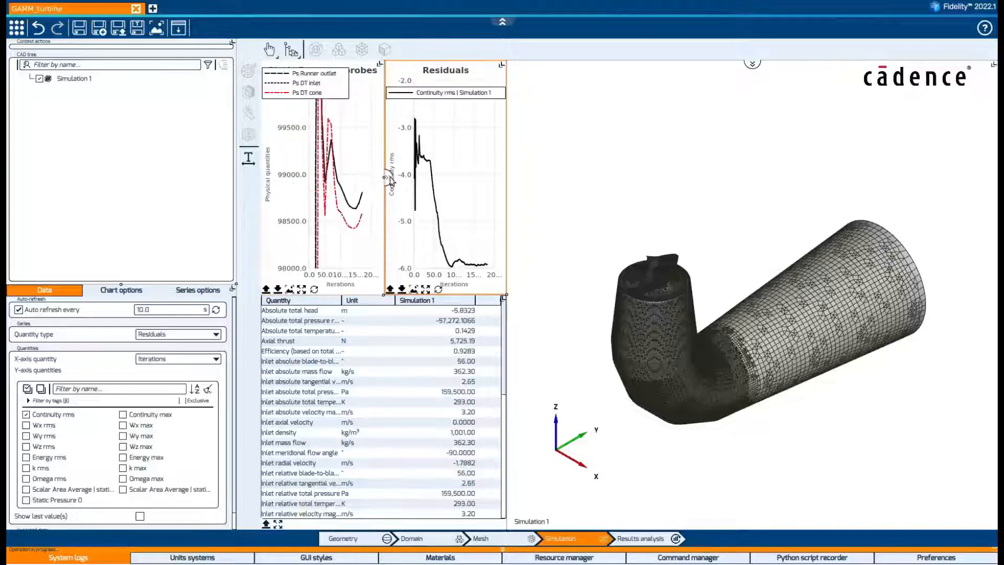
pyautogui.click(387, 179)
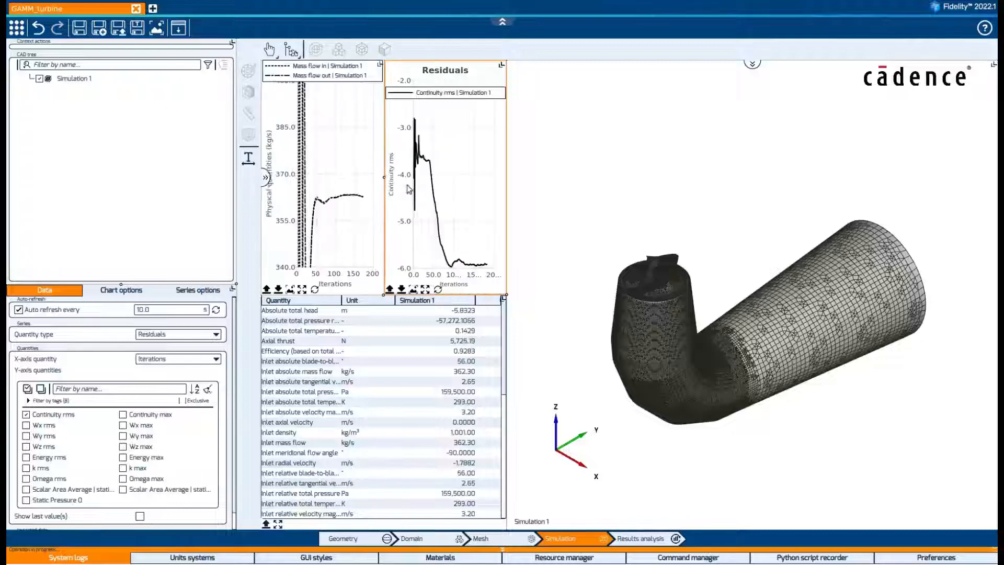
pyautogui.click(386, 178)
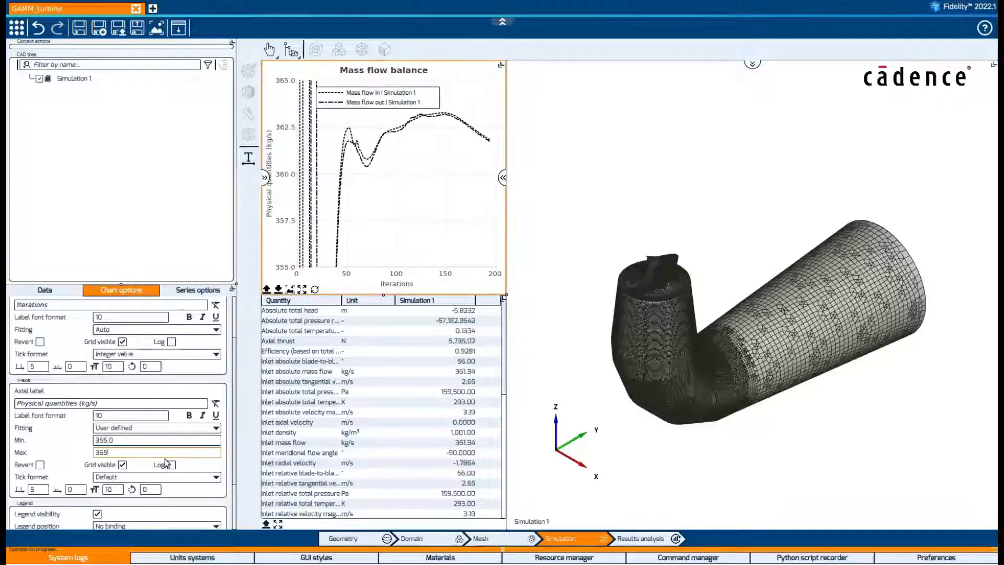